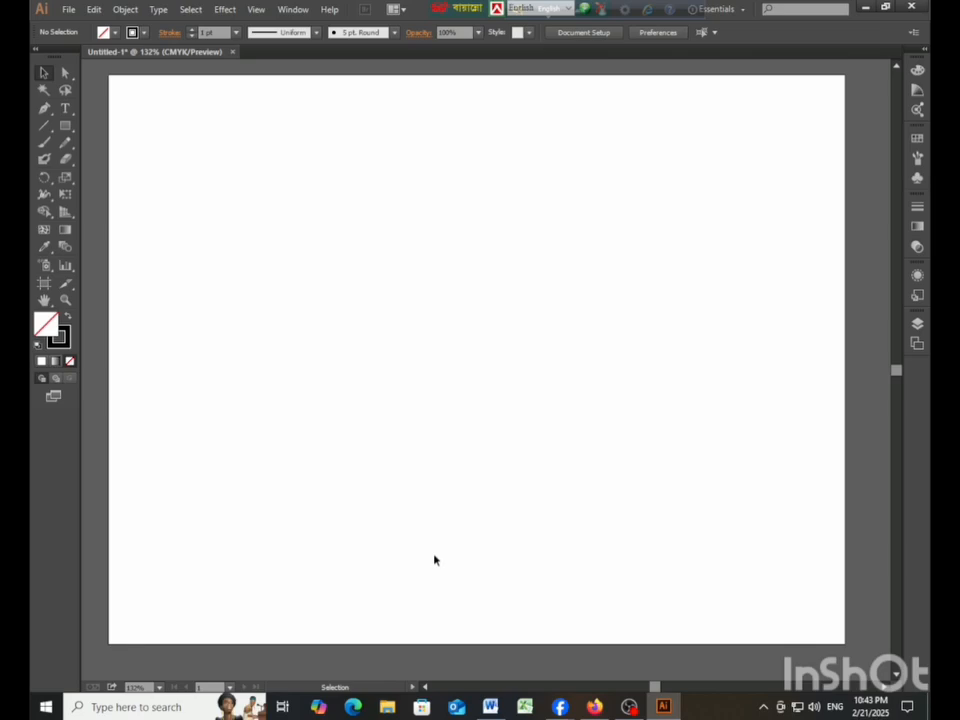
click(927, 12)
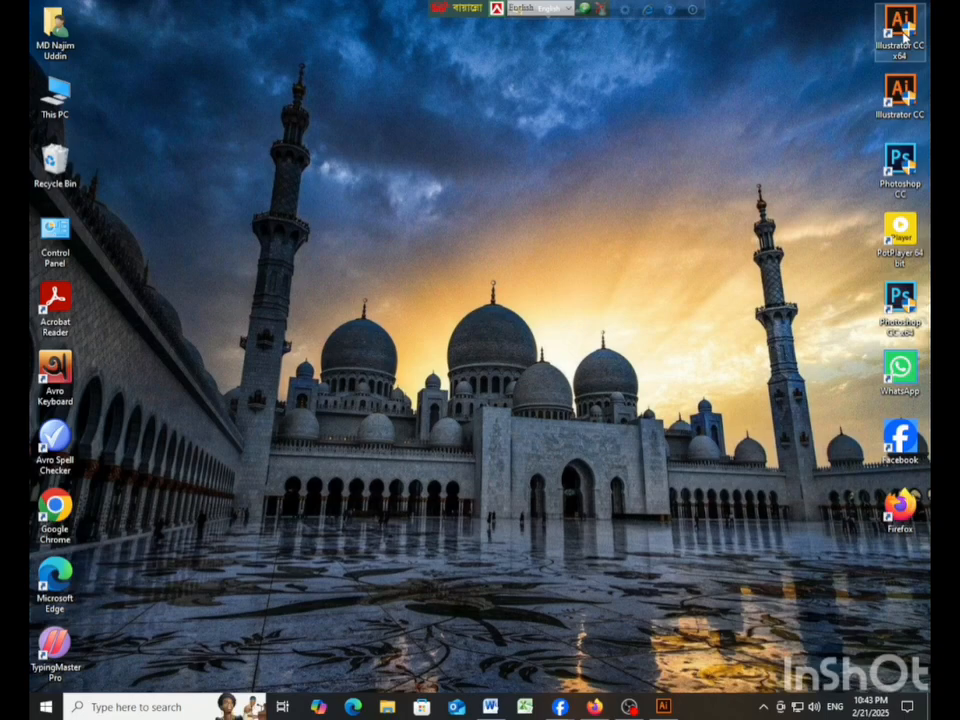
click(905, 37)
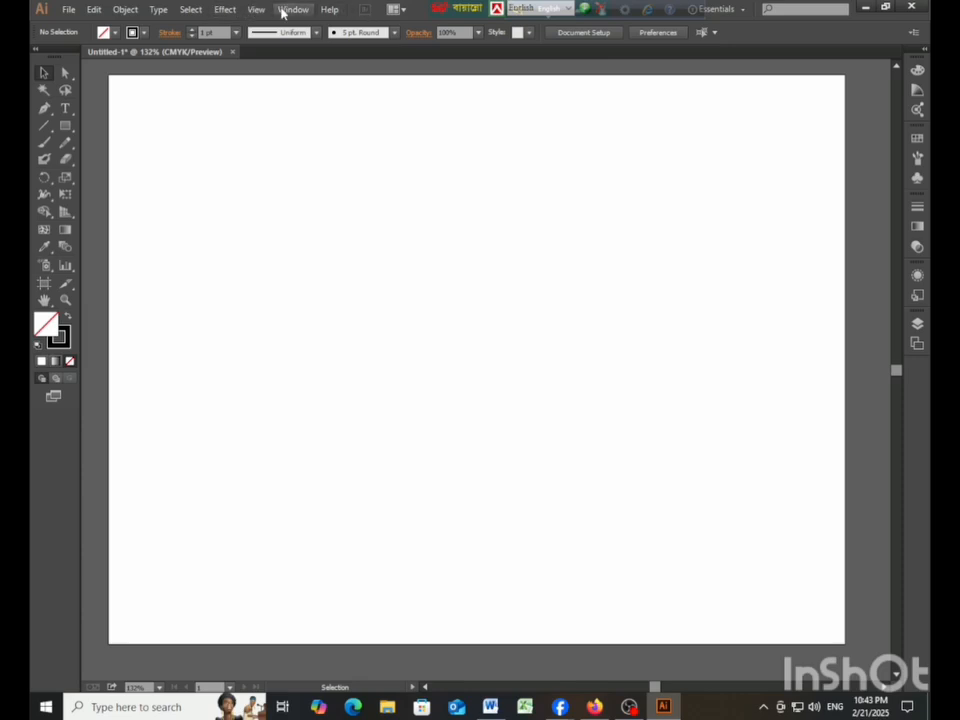
click(43, 91)
click(45, 73)
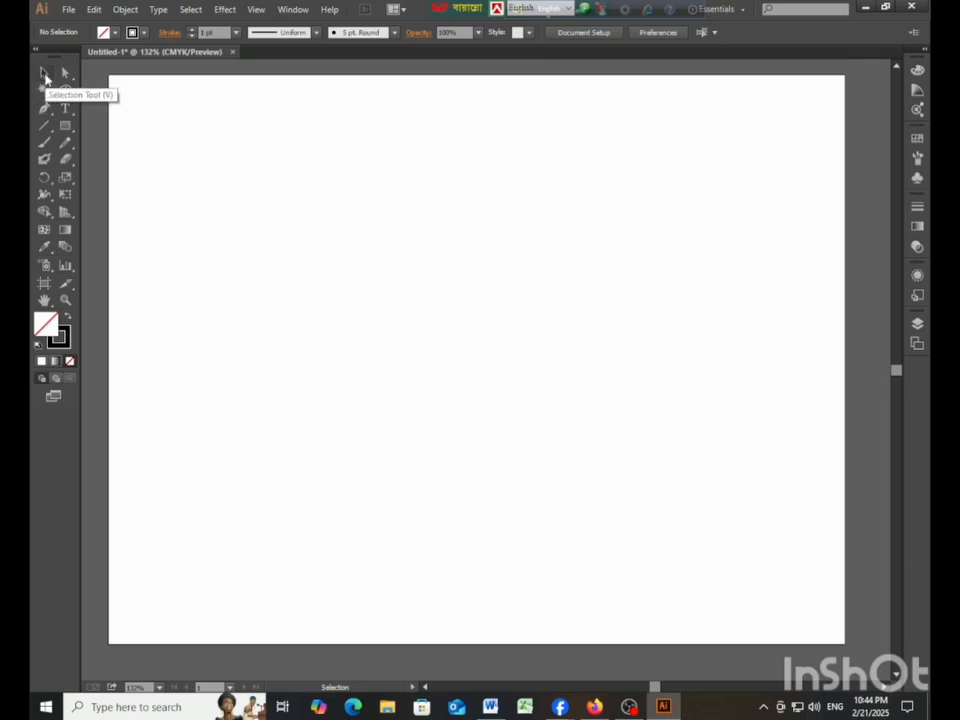
click(45, 73)
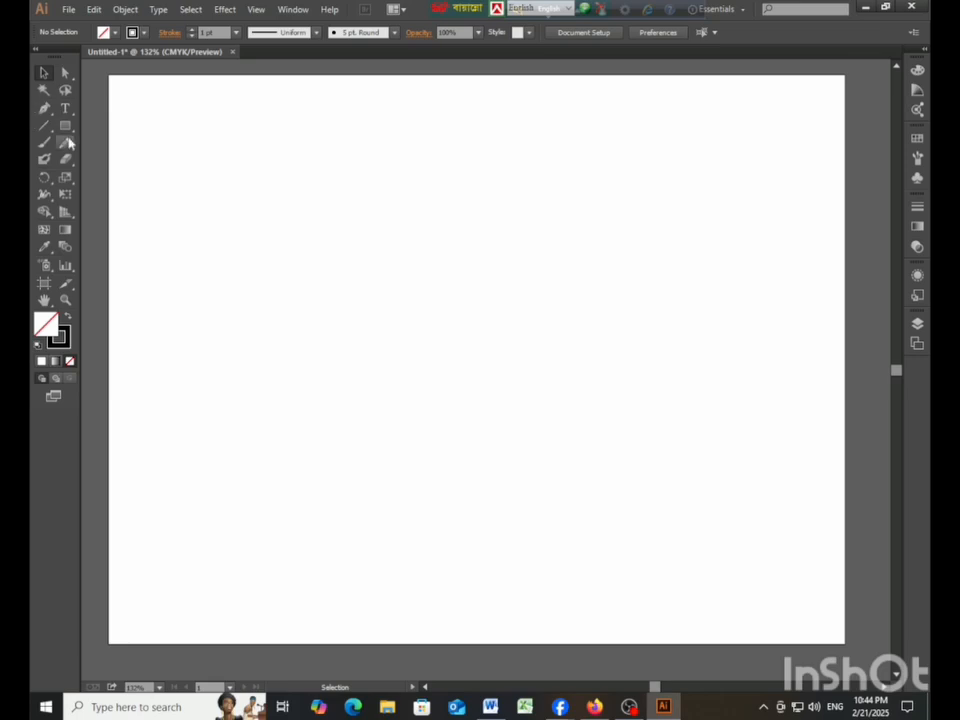
Draw a rectangle in the upper-left part of the artboard and set its stroke weight to 10 pt
click(66, 126)
mouse_move(218, 228)
mouse_down()
mouse_move(264, 281)
mouse_move(426, 368)
mouse_up()
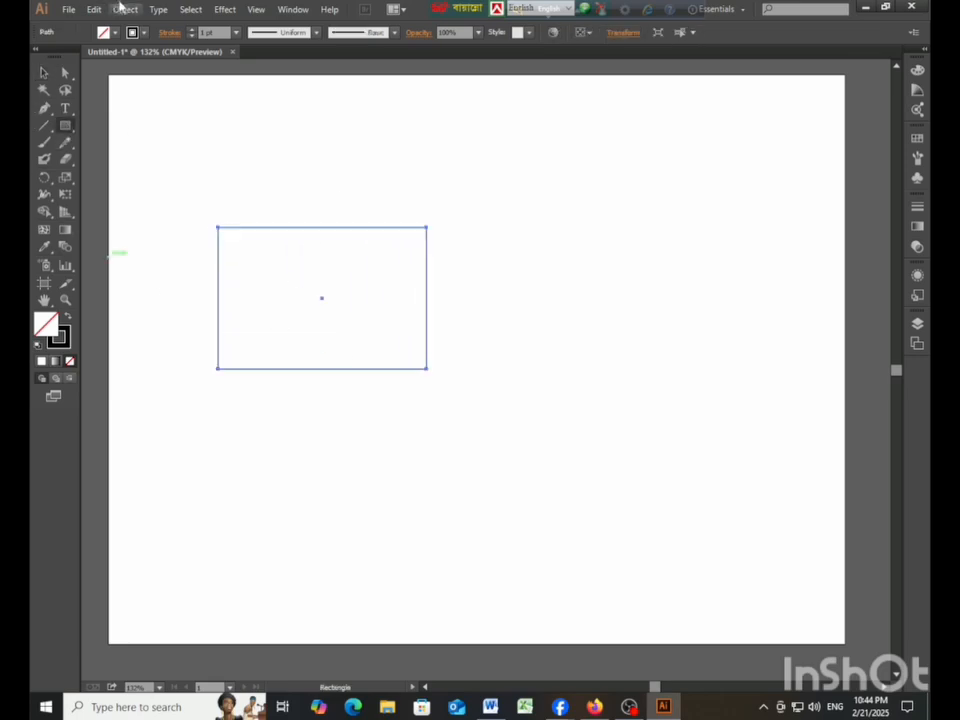
click(191, 30)
click(191, 30)
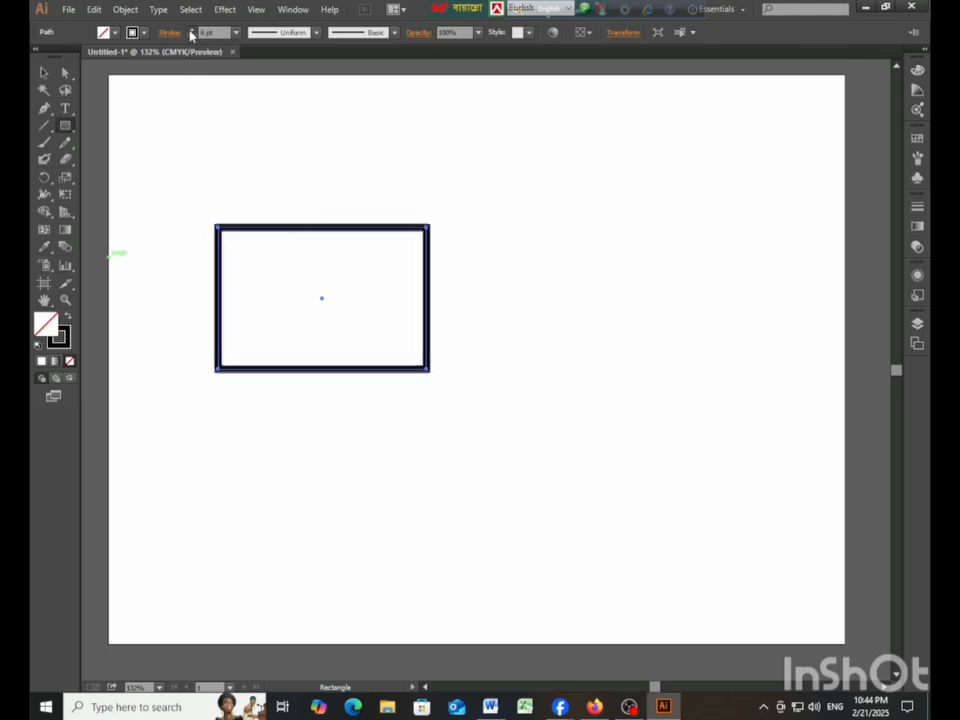
click(191, 30)
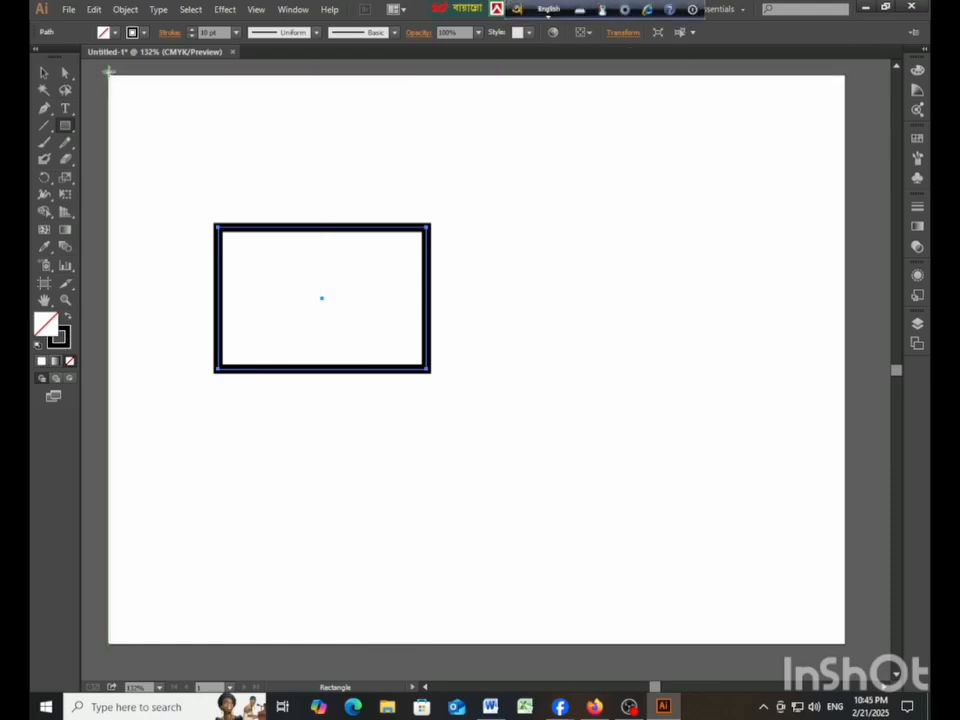
Select the whole rectangle by its edge with the Selection tool and deselect it
click(65, 73)
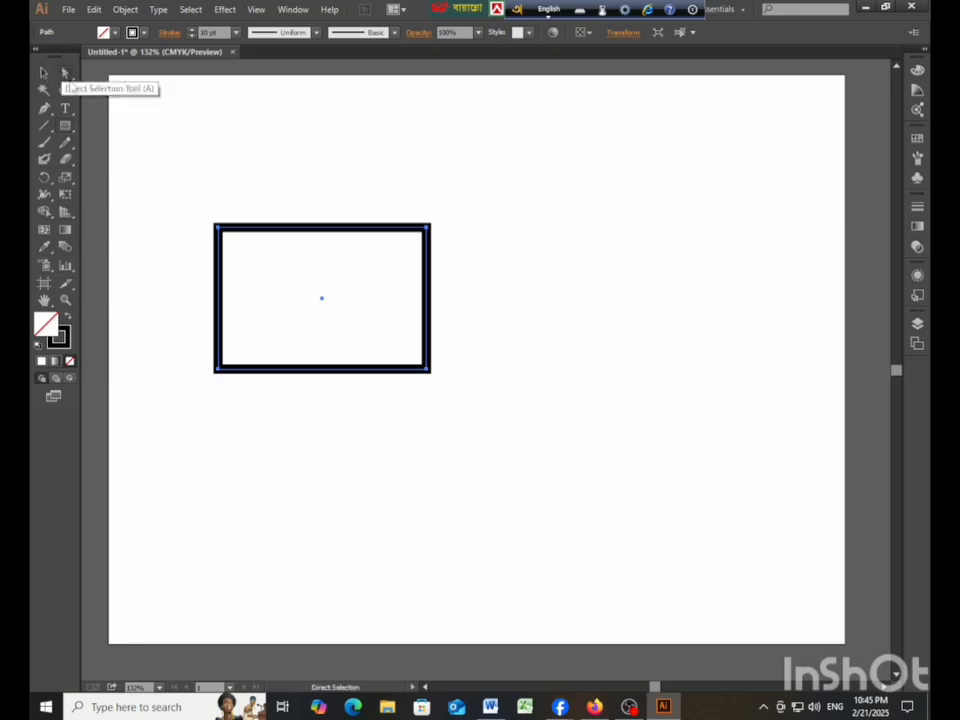
click(223, 161)
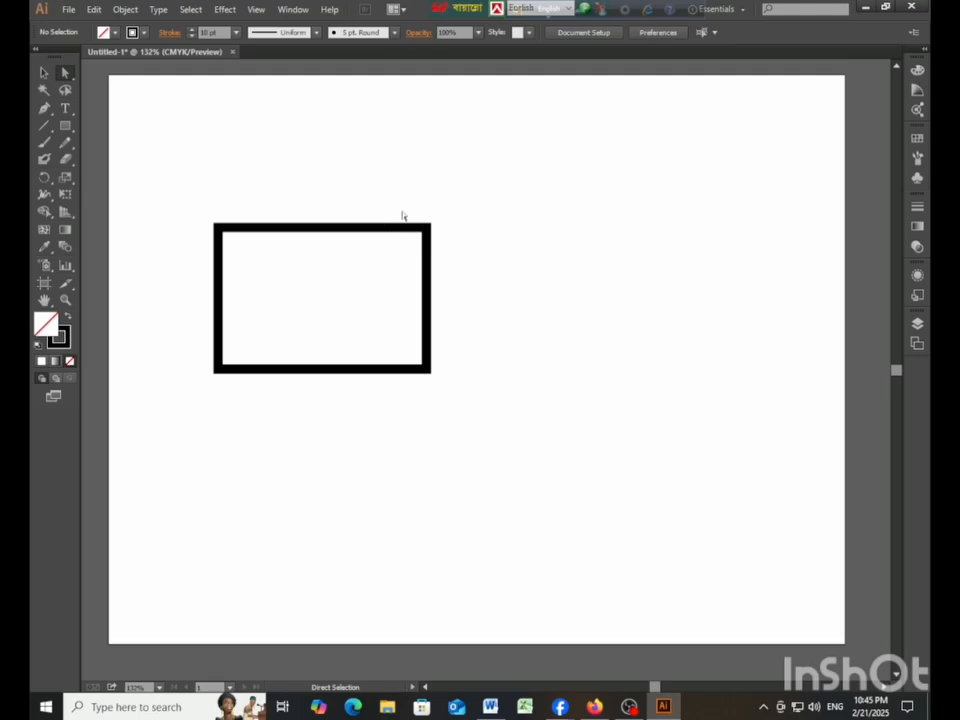
click(43, 73)
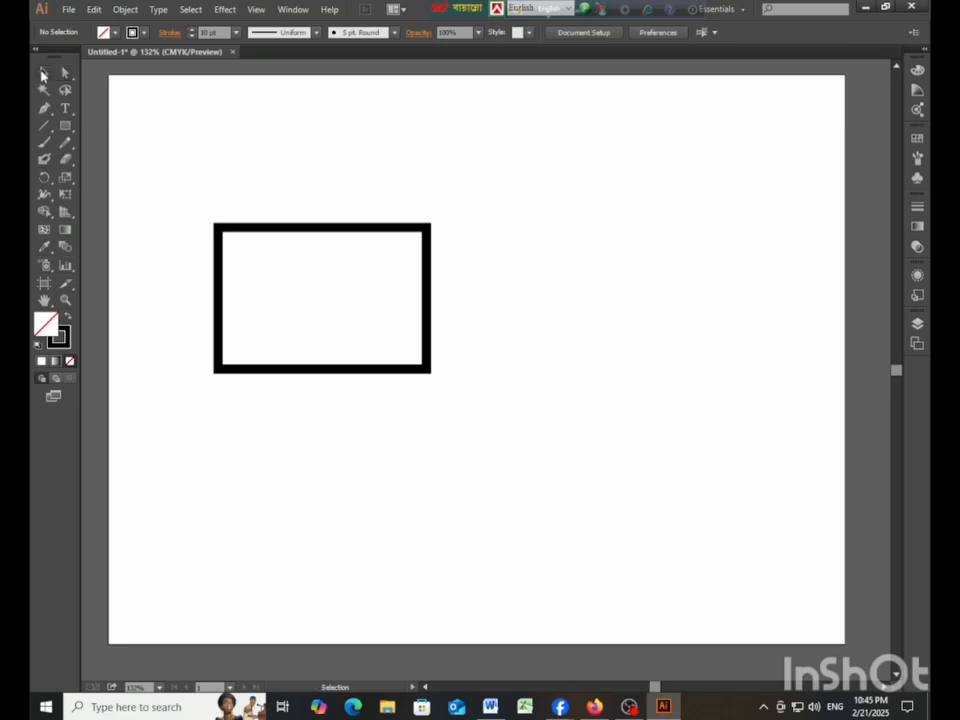
click(289, 230)
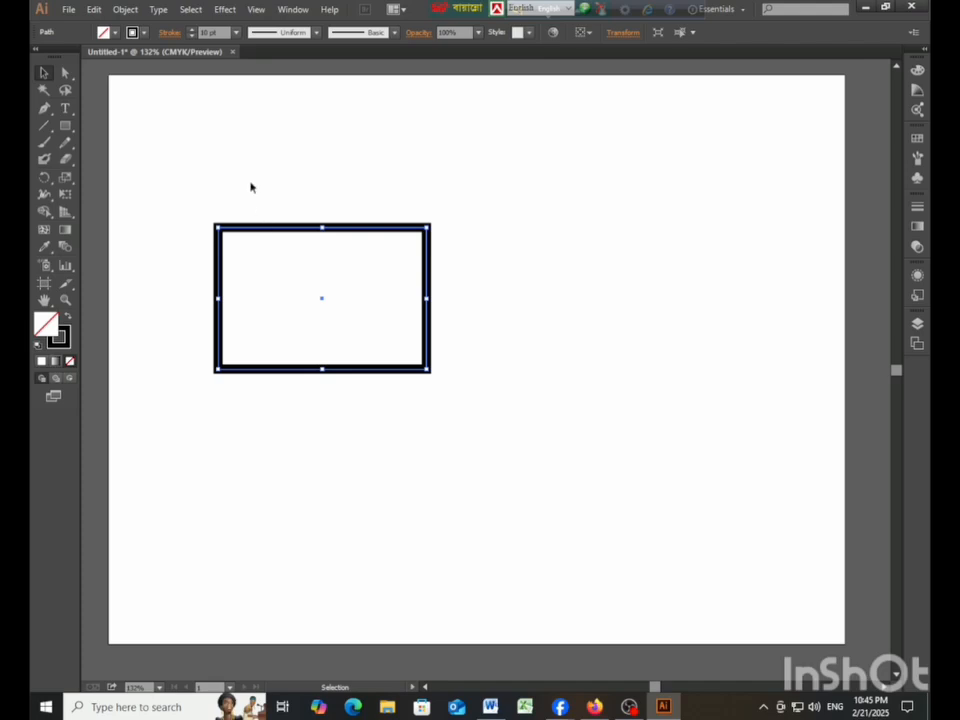
click(251, 188)
click(281, 225)
key(v)
click(296, 152)
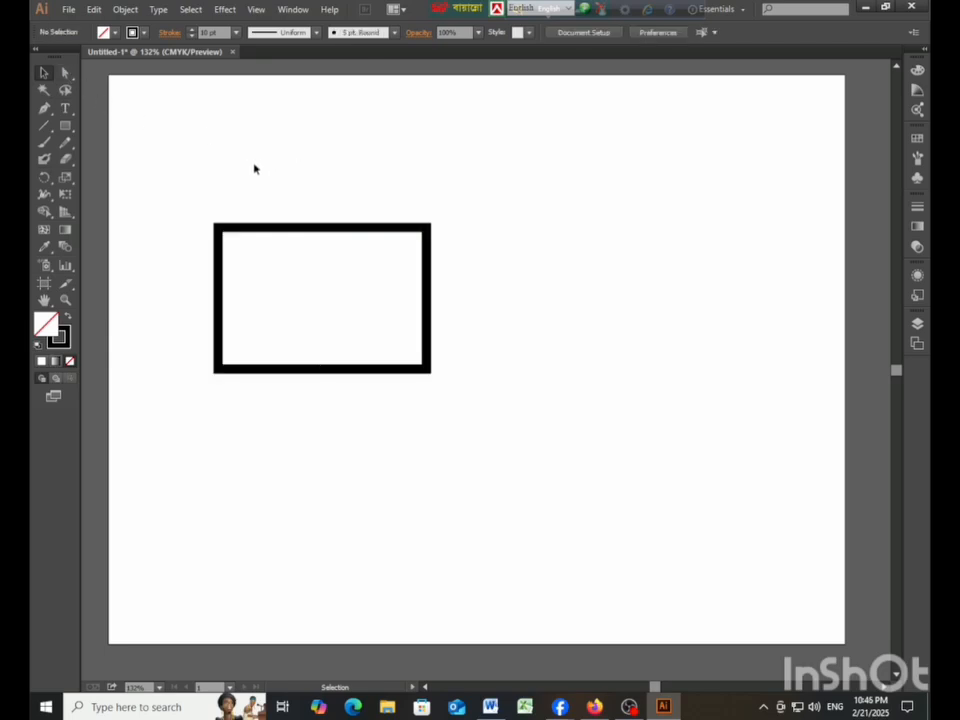
Delete the rectangle's upper-left and lower-right corner anchor points using the Direct Selection tool
click(66, 73)
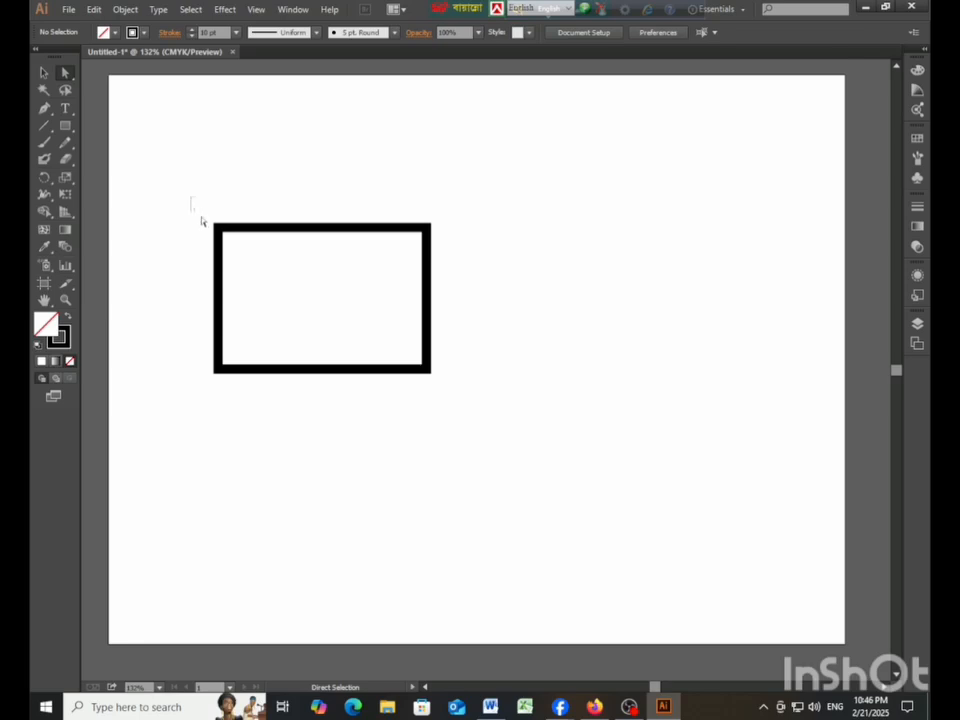
drag(201, 220, 247, 255)
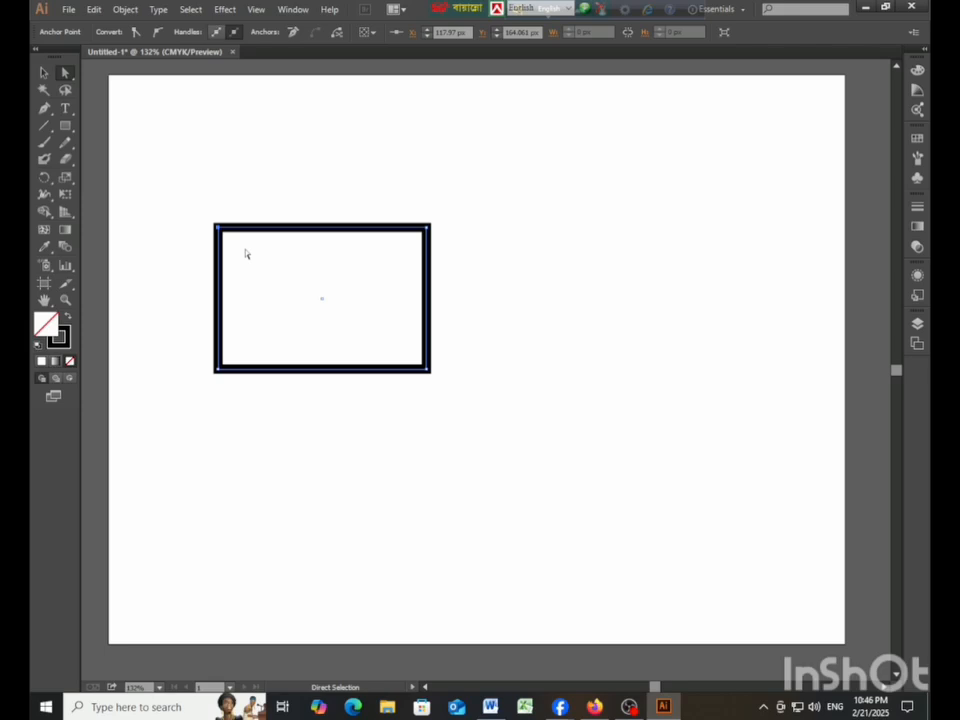
key(Delete)
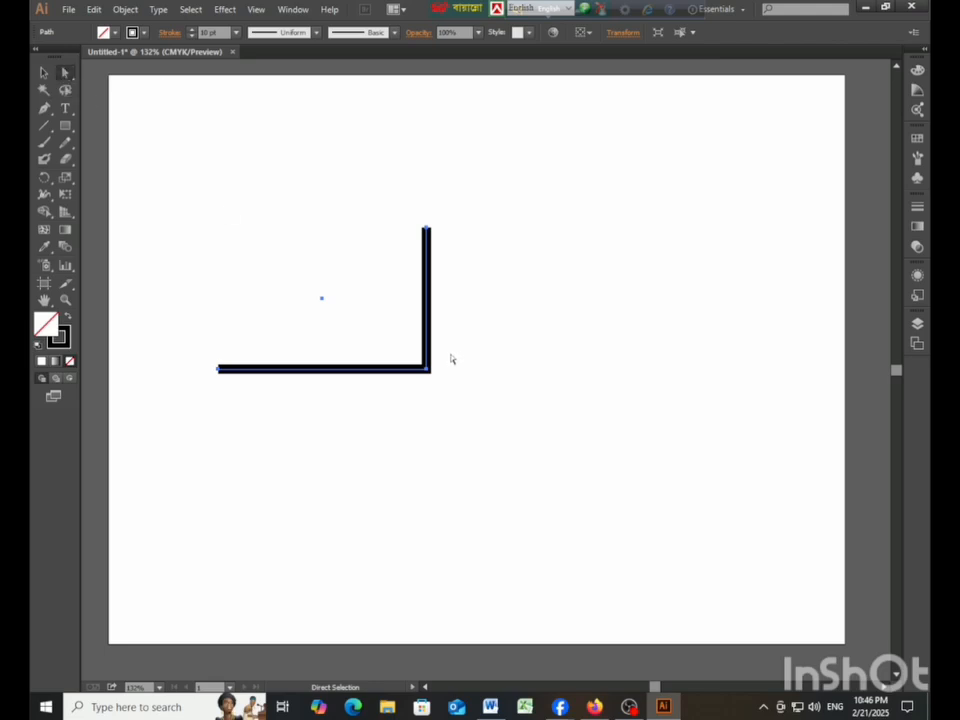
drag(451, 355, 402, 399)
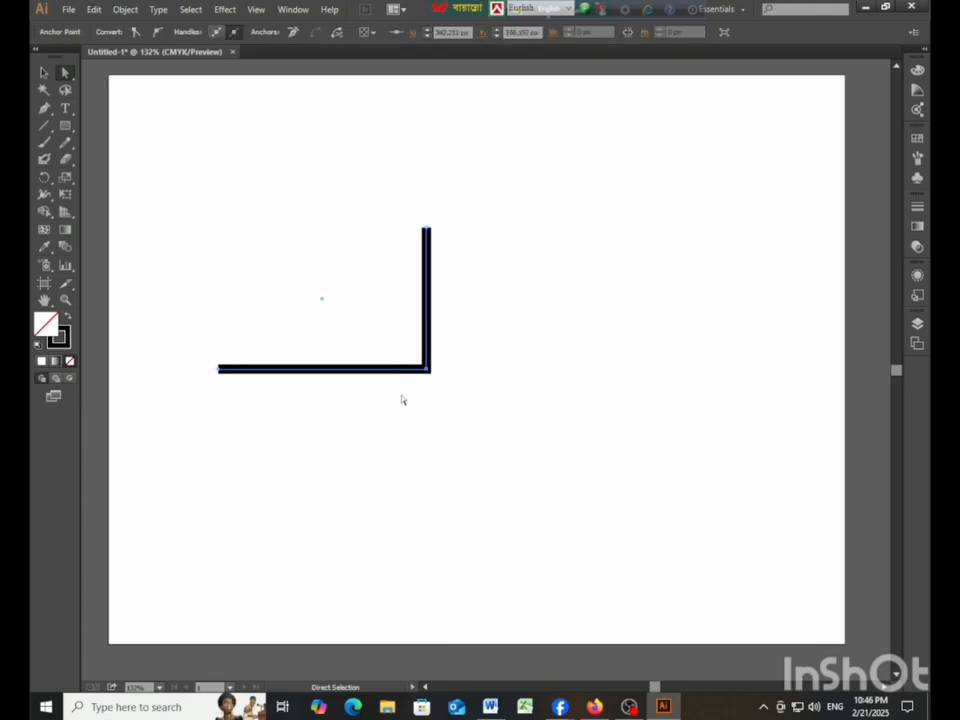
key(Delete)
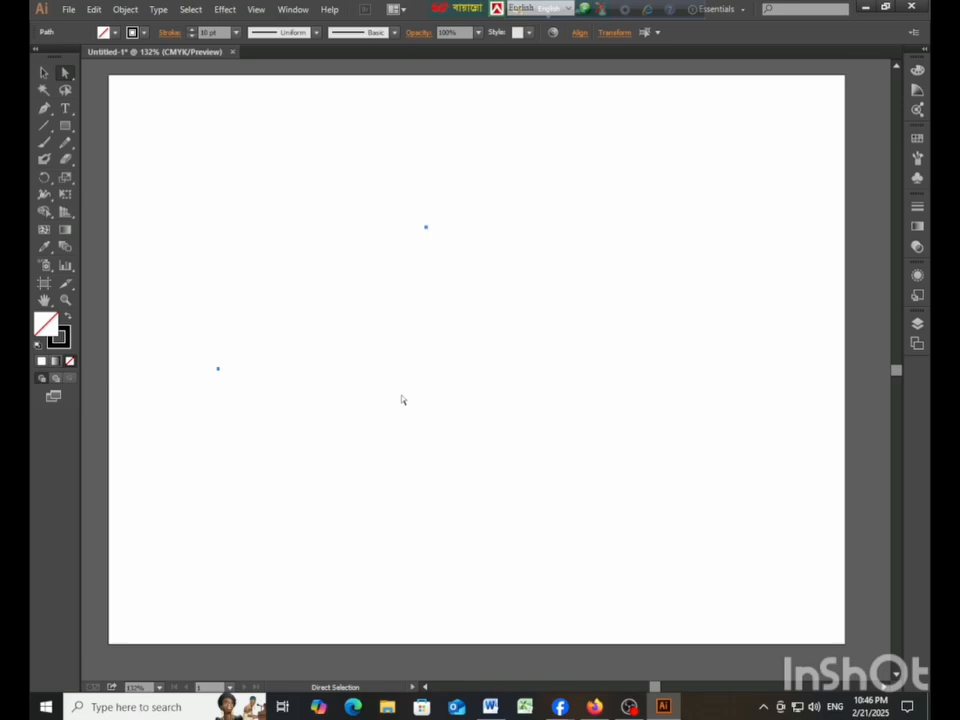
Undo both anchor point deletions and deselect the restored rectangle
key(ctrl+z)
key(ctrl+z)
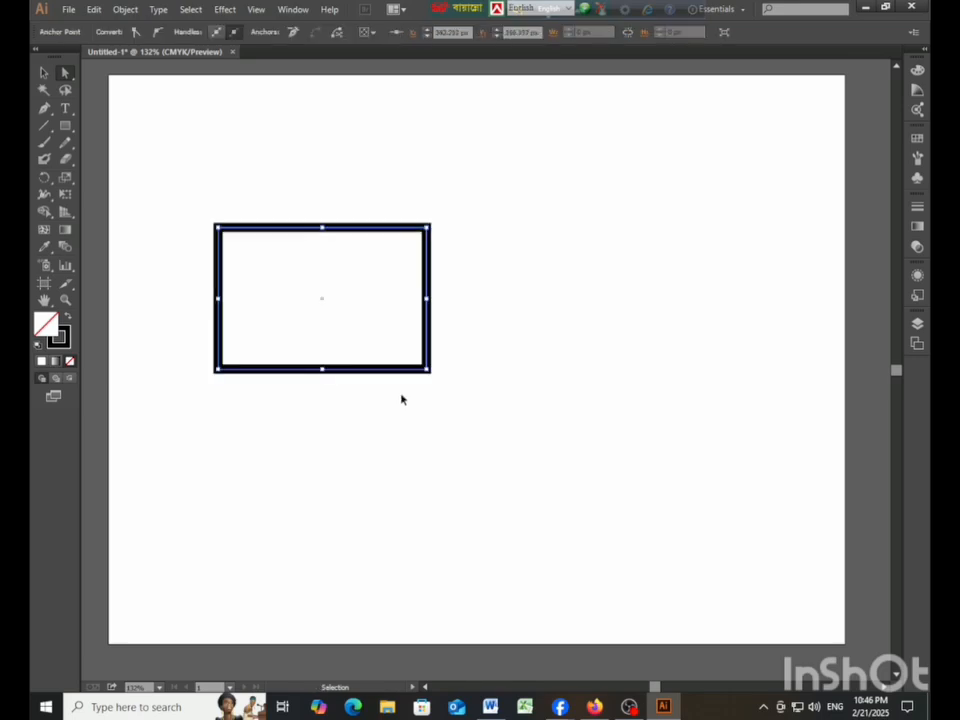
key(a)
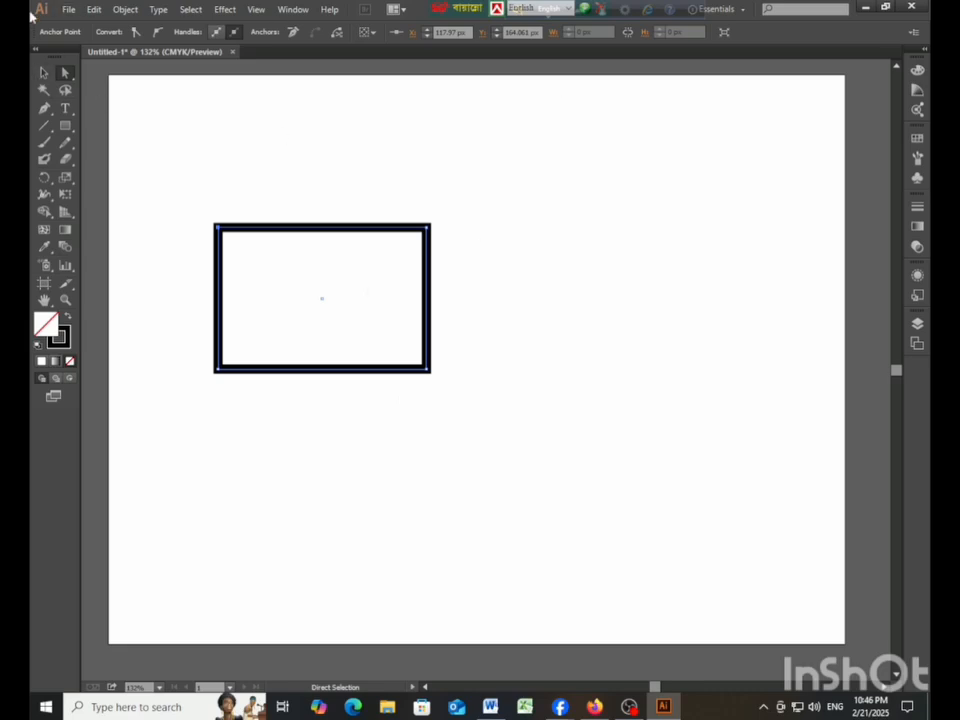
click(43, 72)
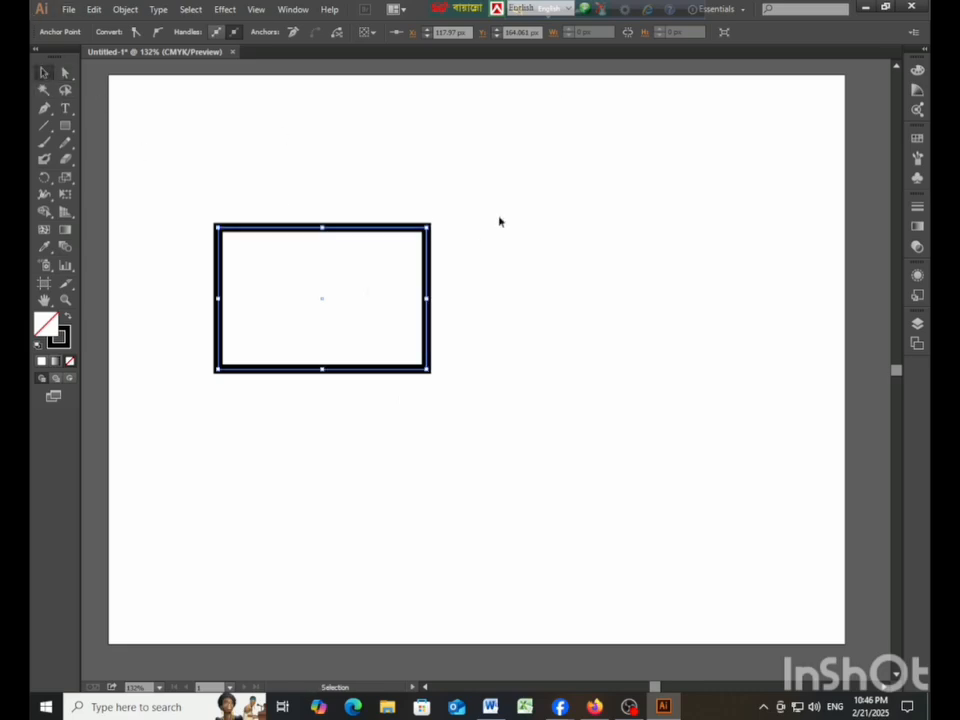
click(214, 162)
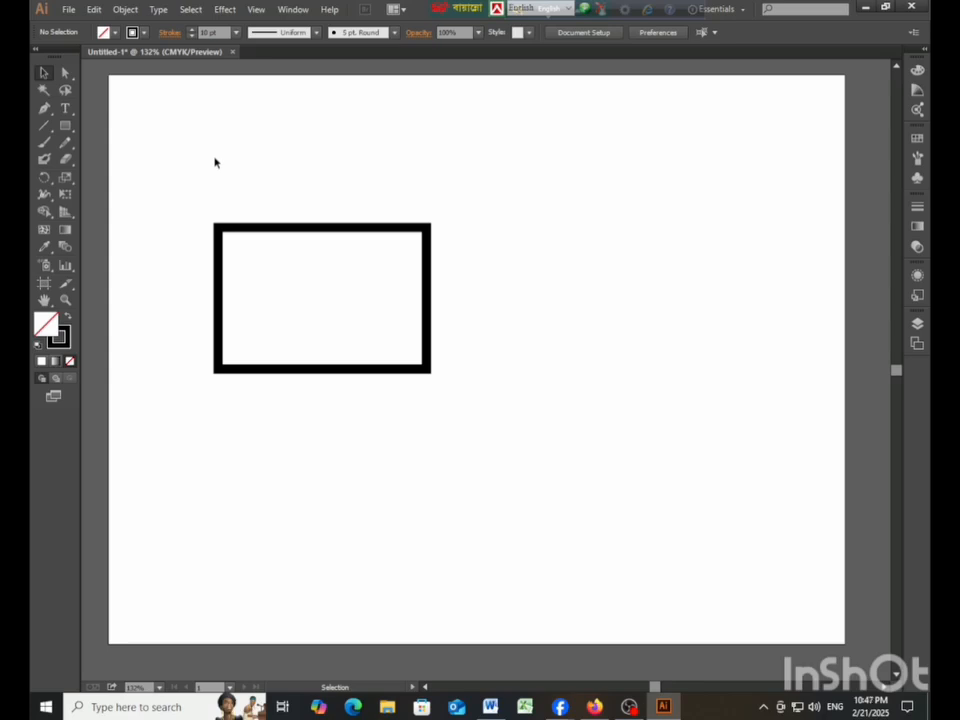
Select the entire rectangle with the Selection tool and delete it from the artboard
click(46, 73)
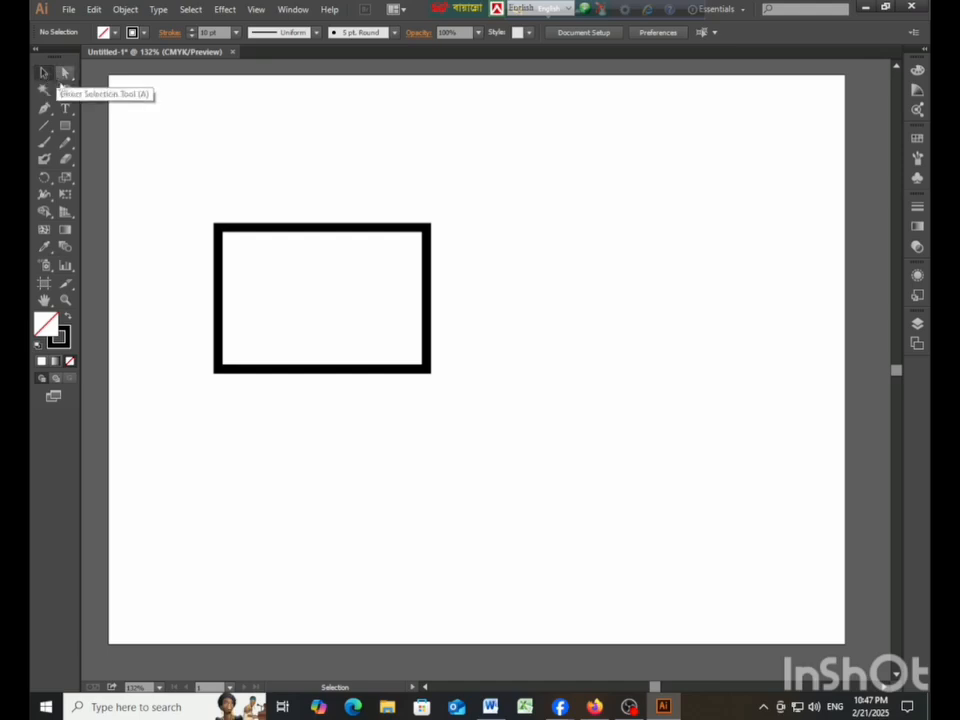
click(303, 229)
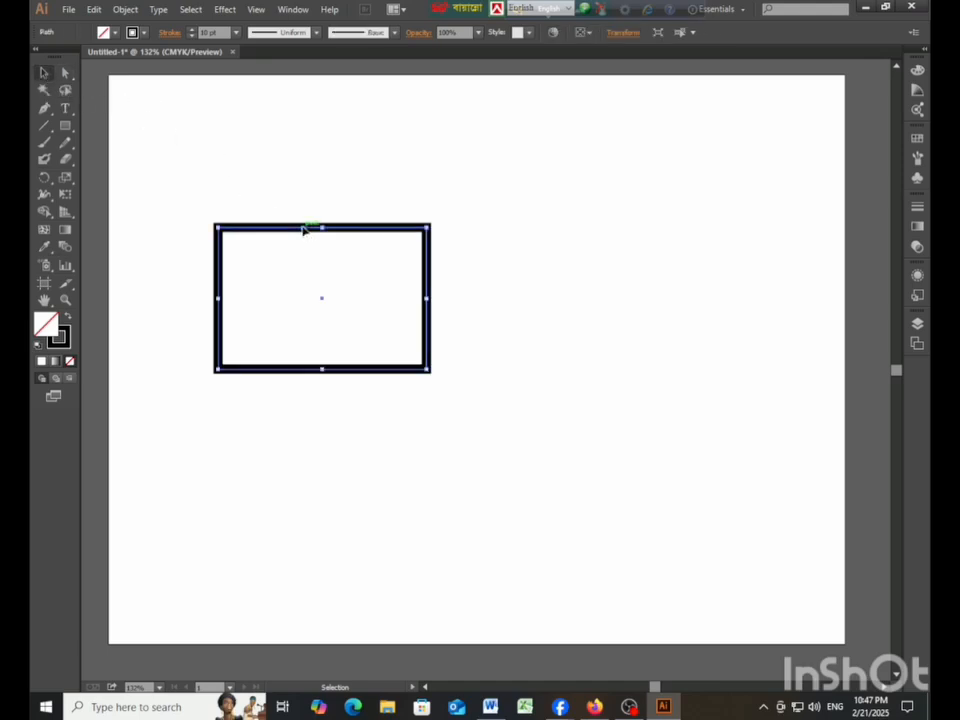
click(240, 177)
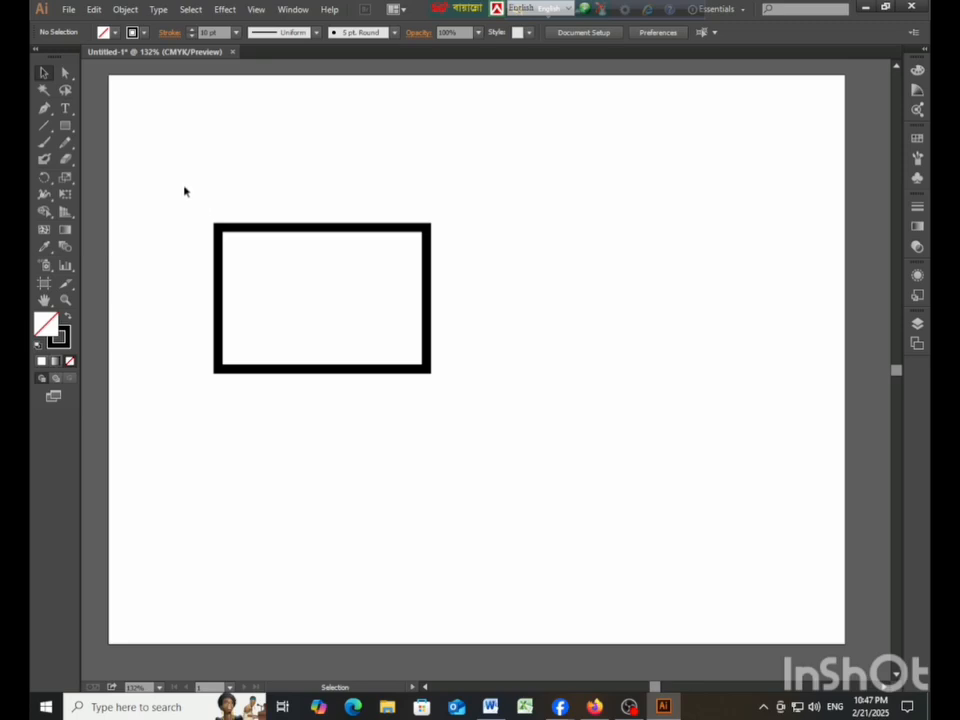
drag(184, 191, 499, 450)
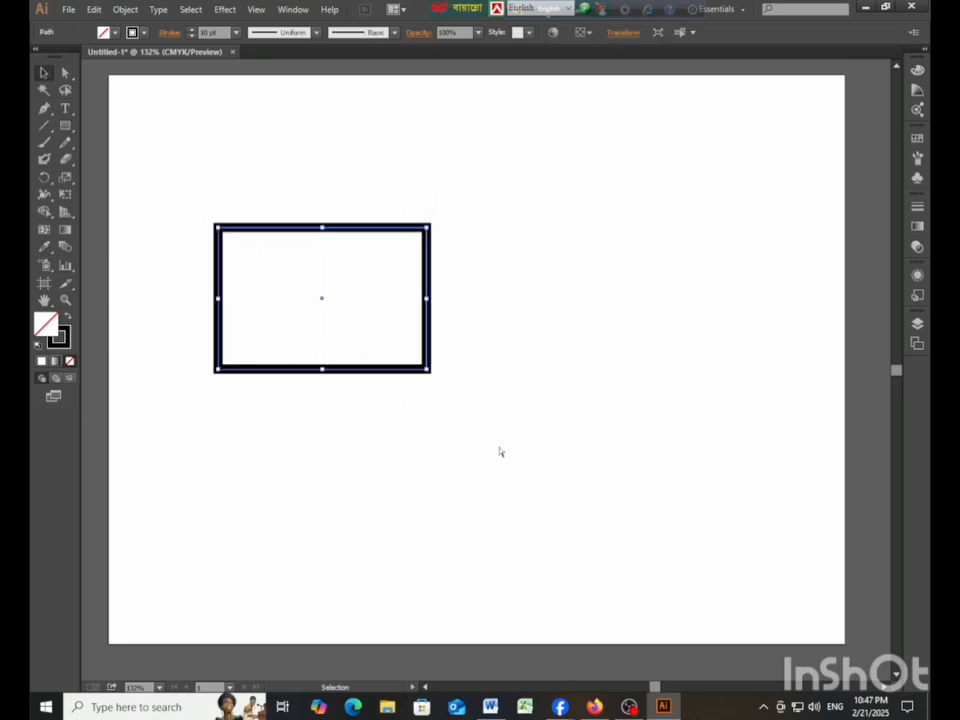
key(Delete)
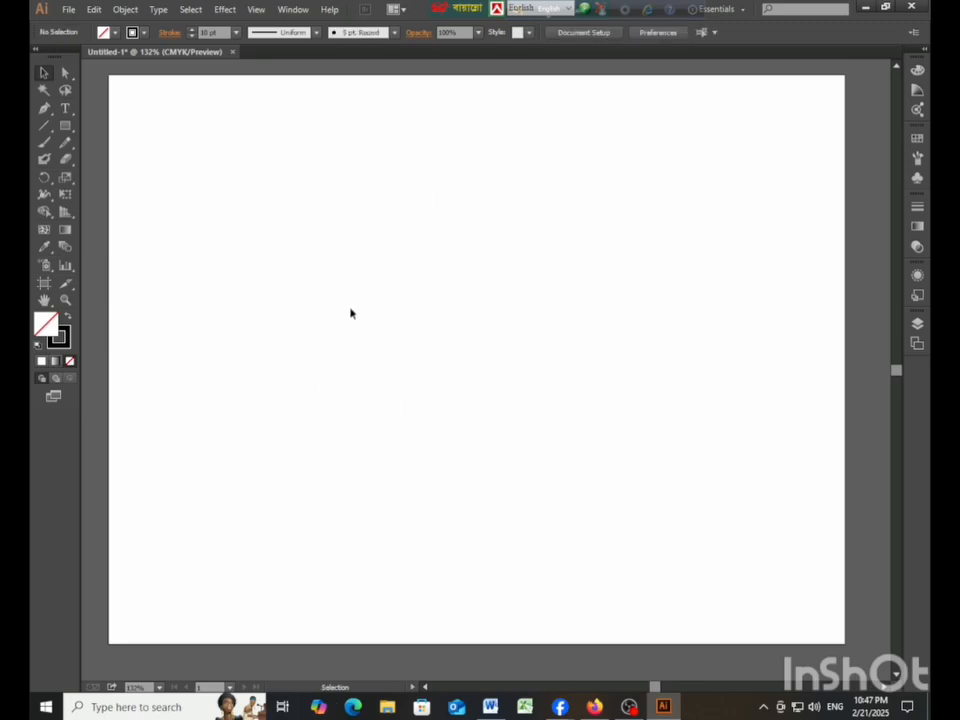
Draw a new rectangle with a 10 pt black stroke in the upper-left part of the artboard and deselect it
click(64, 92)
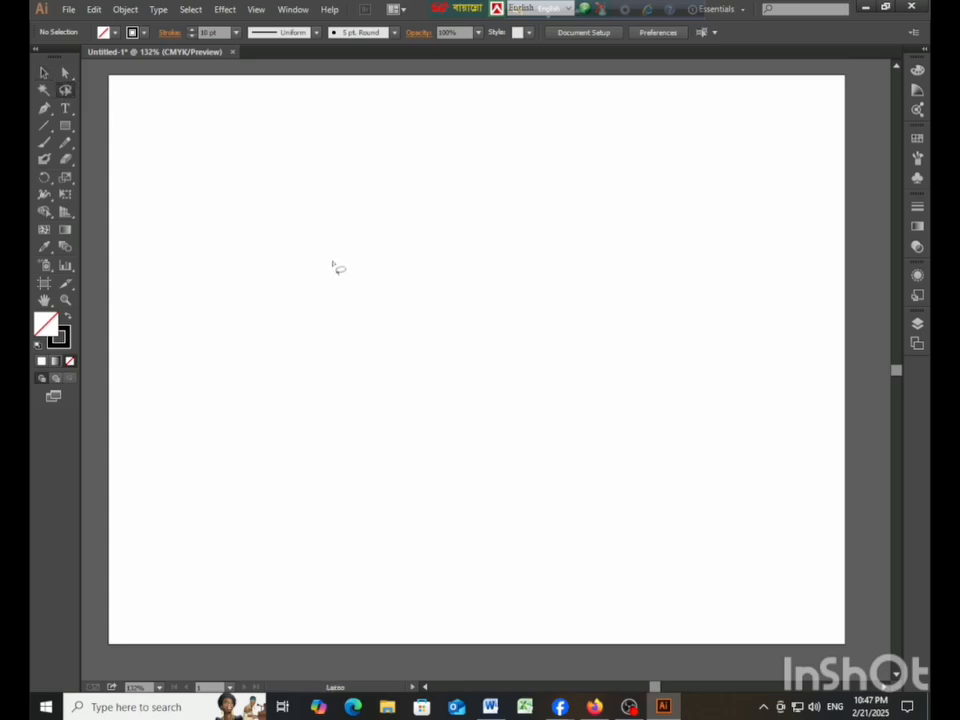
mouse_move(250, 243)
mouse_down()
mouse_move(258, 282)
mouse_move(373, 338)
mouse_move(390, 317)
mouse_move(338, 296)
mouse_up()
click(65, 126)
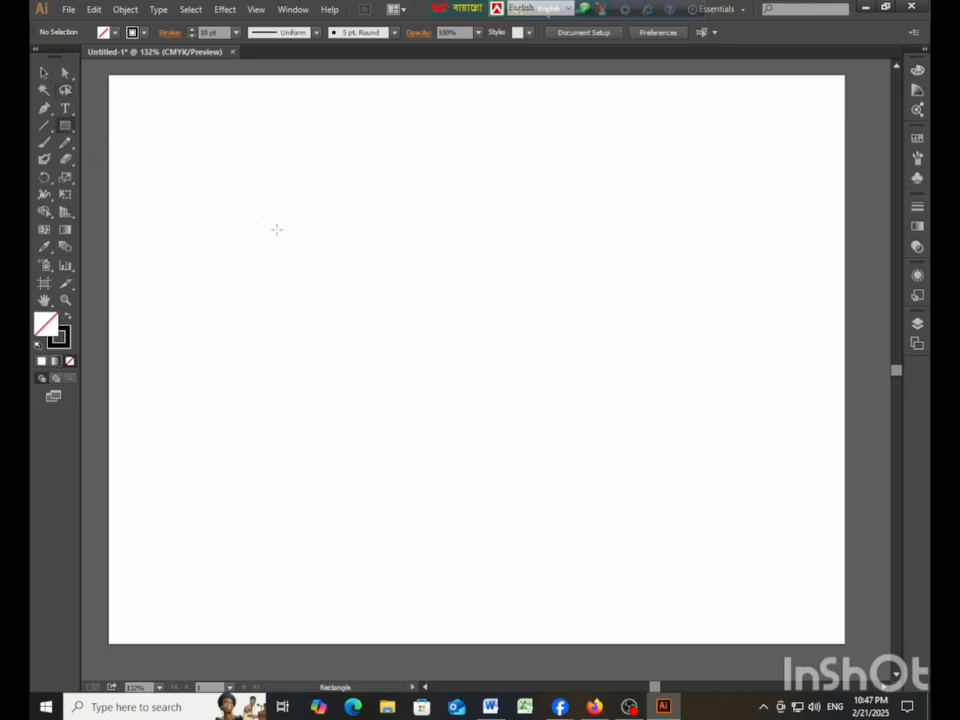
drag(238, 223, 467, 367)
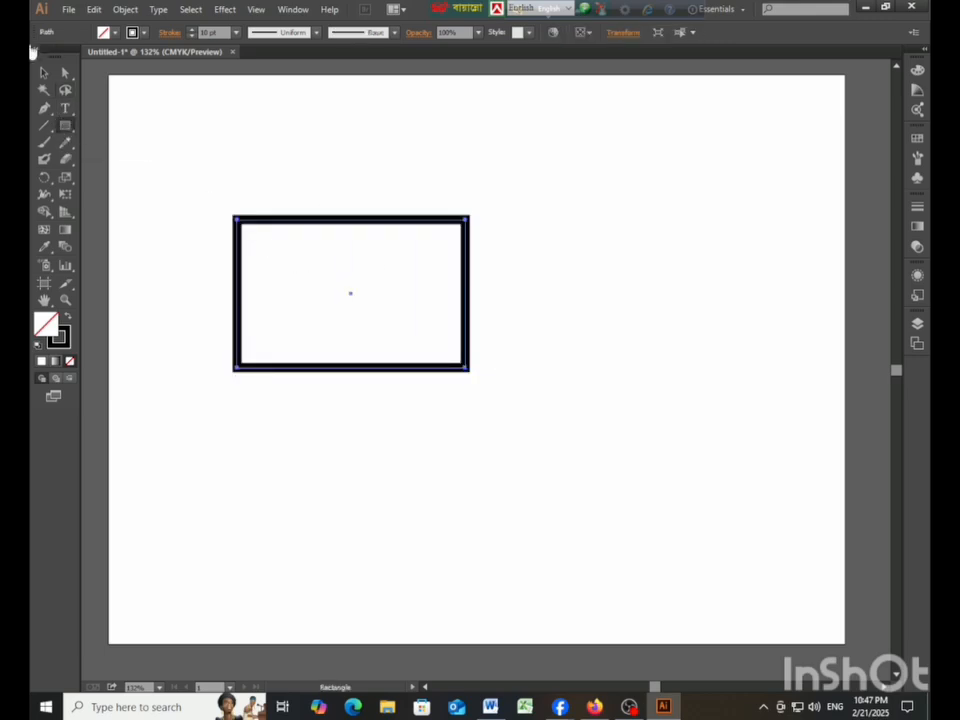
click(65, 91)
click(44, 73)
click(190, 139)
Select the rectangle's lower-right corner anchor point with the Lasso tool and clear the selection
click(329, 220)
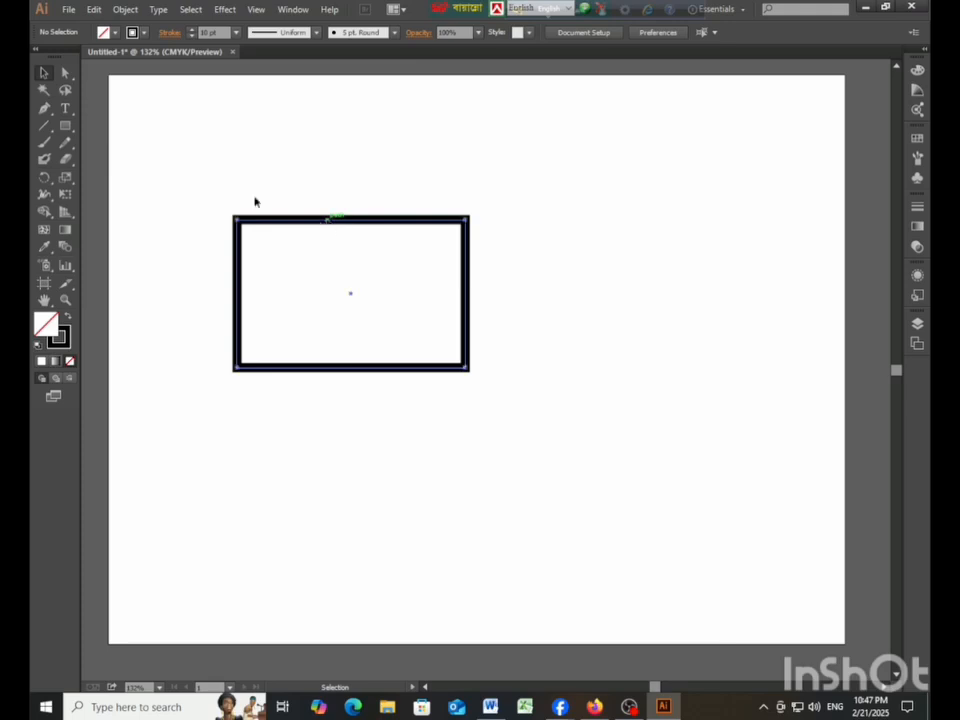
click(65, 92)
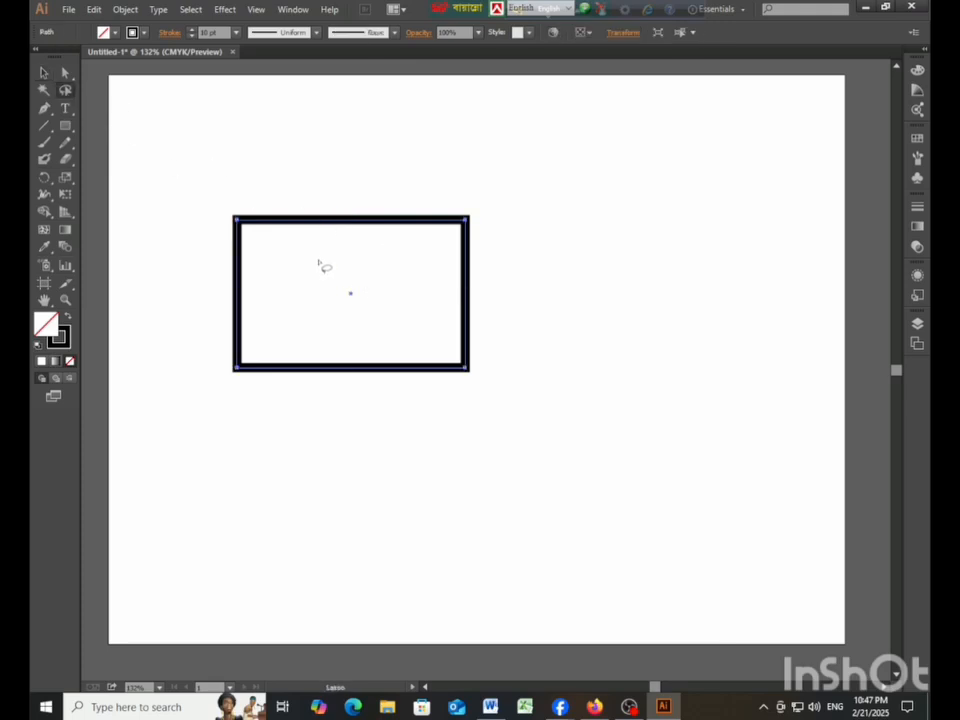
mouse_move(299, 275)
mouse_down()
mouse_move(333, 302)
mouse_move(333, 293)
mouse_move(274, 270)
mouse_up()
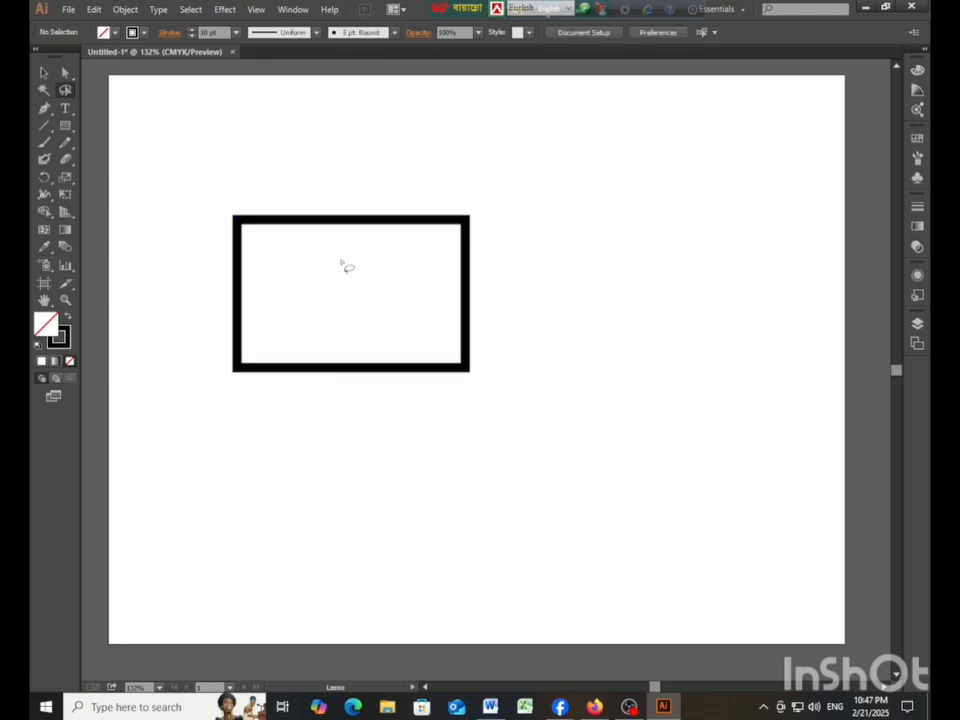
mouse_move(341, 260)
mouse_down()
mouse_move(265, 311)
mouse_move(343, 305)
mouse_move(289, 285)
mouse_move(349, 274)
mouse_move(322, 302)
mouse_move(369, 276)
mouse_move(372, 310)
mouse_move(381, 279)
mouse_move(413, 317)
mouse_move(343, 254)
mouse_move(486, 402)
mouse_move(456, 386)
mouse_move(390, 314)
mouse_move(339, 413)
mouse_move(418, 332)
mouse_move(306, 414)
mouse_move(265, 352)
mouse_move(484, 300)
mouse_move(212, 188)
mouse_move(230, 210)
mouse_up()
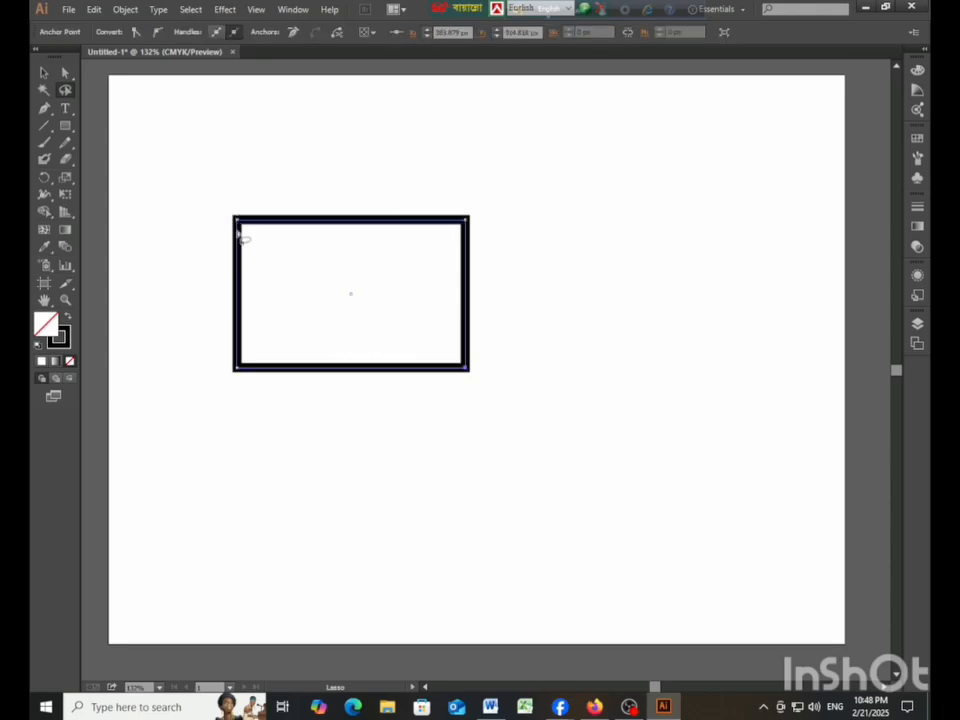
drag(238, 343, 240, 443)
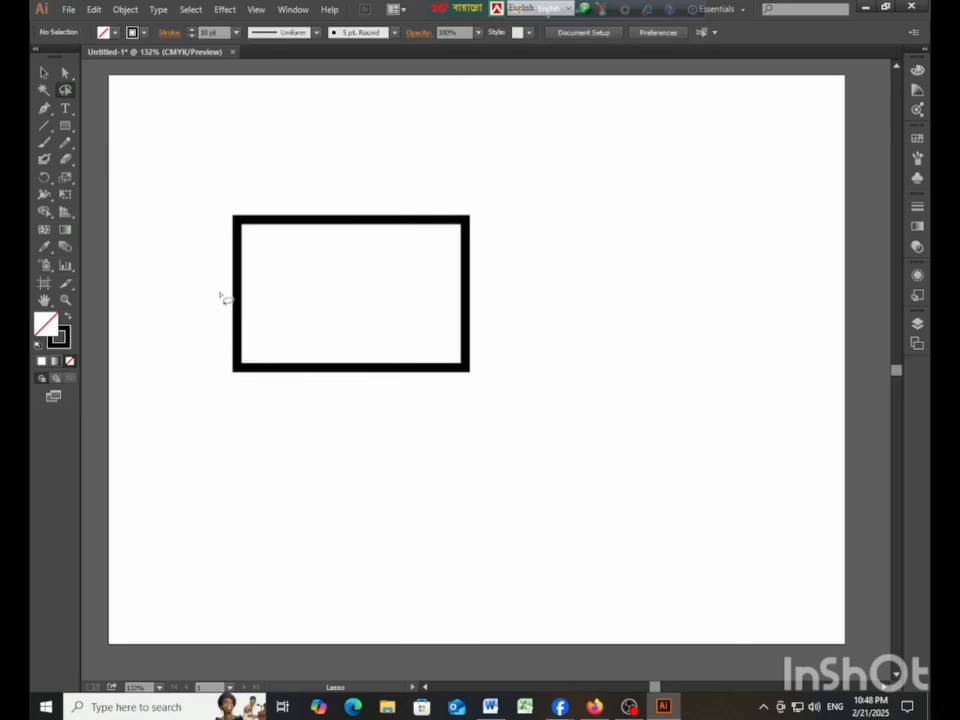
Swap the fill and stroke, try a Lasso selection inside the rectangle, and select the whole rectangle with the Selection tool before deselecting it
click(67, 318)
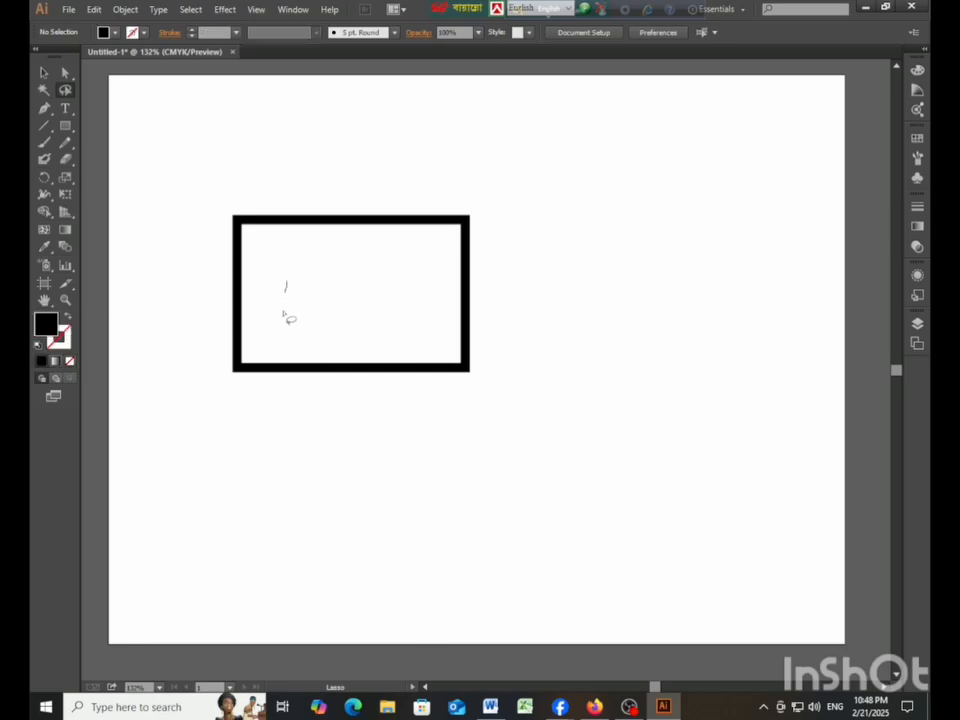
mouse_move(312, 262)
mouse_down()
mouse_move(302, 326)
mouse_move(343, 300)
mouse_move(328, 298)
mouse_up()
click(43, 72)
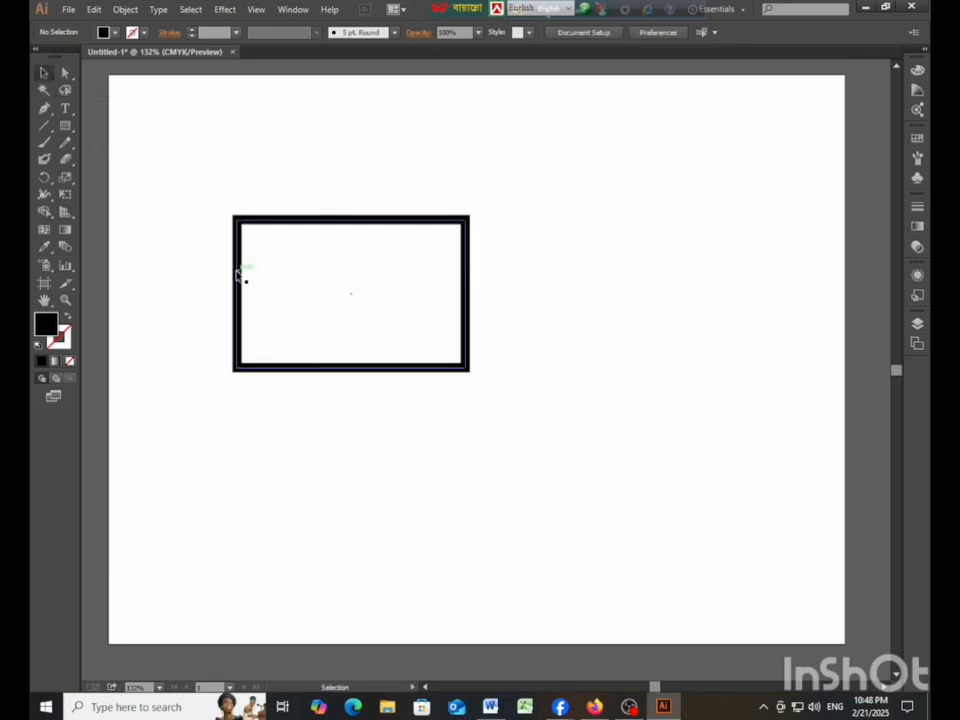
click(237, 273)
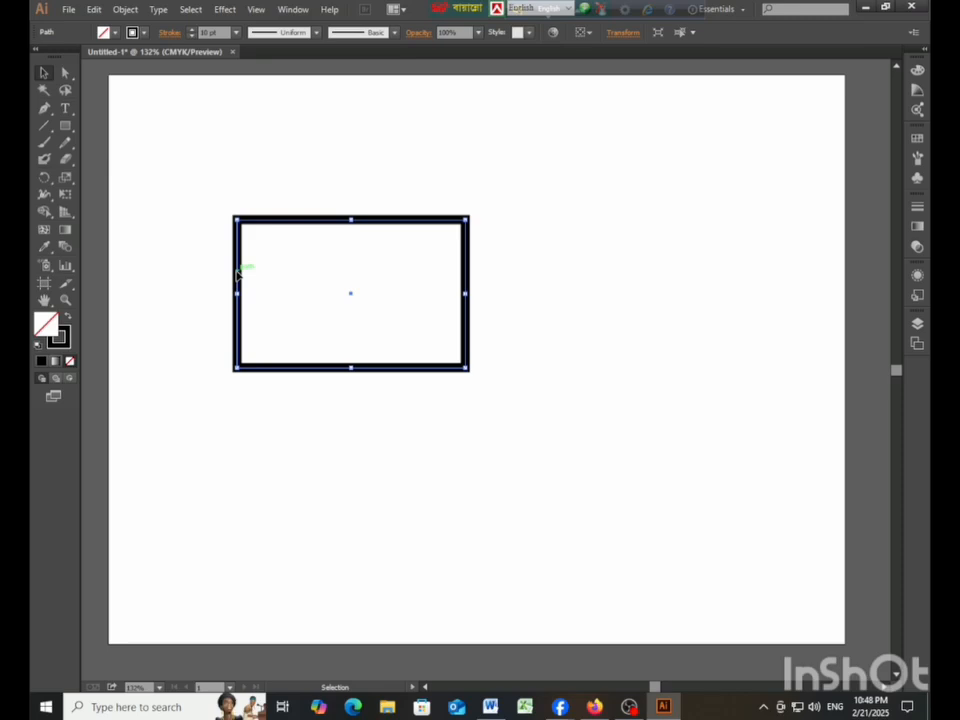
click(170, 213)
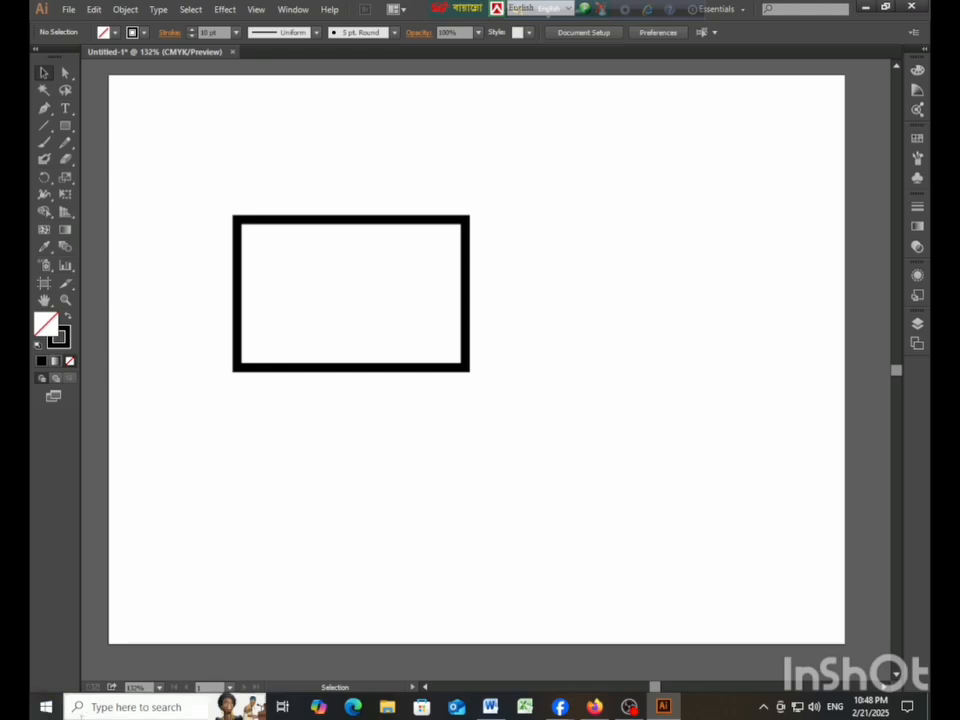
Move the rectangle a short distance to the right and slightly up on the artboard, and deselect it
click(234, 298)
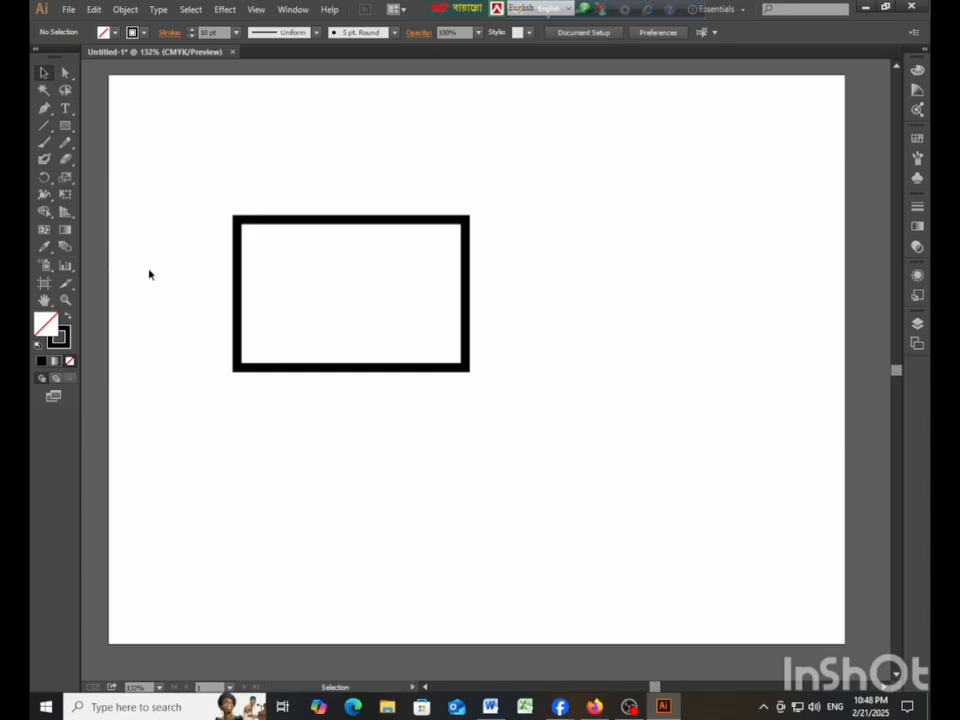
click(239, 270)
drag(239, 270, 286, 261)
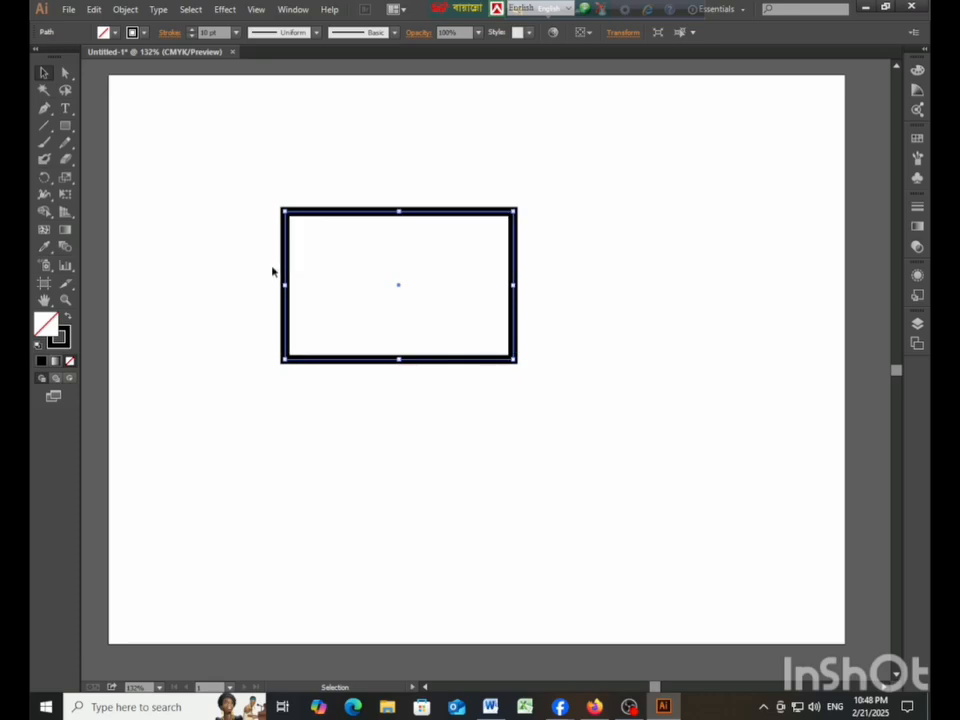
click(289, 245)
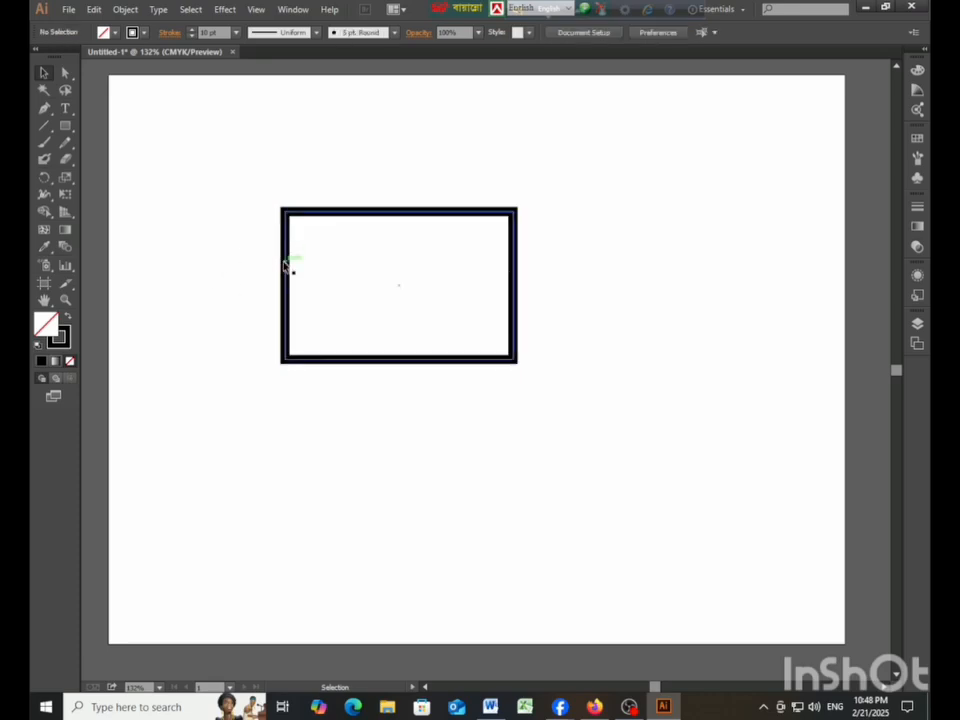
Select the rectangle by its black stroke with the Magic Wand tool
click(288, 262)
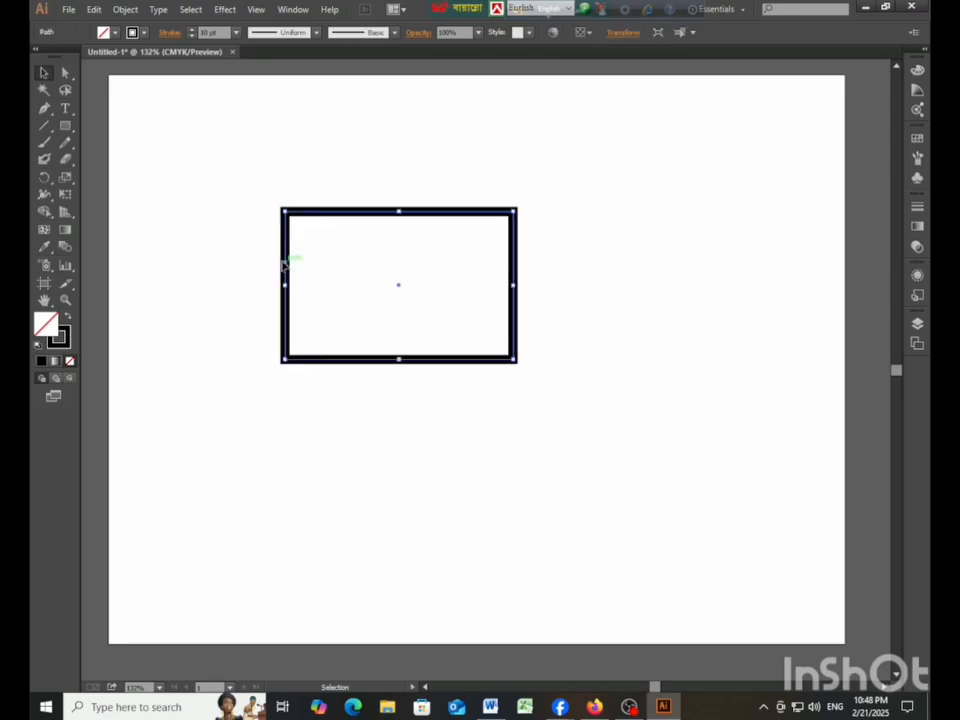
click(44, 91)
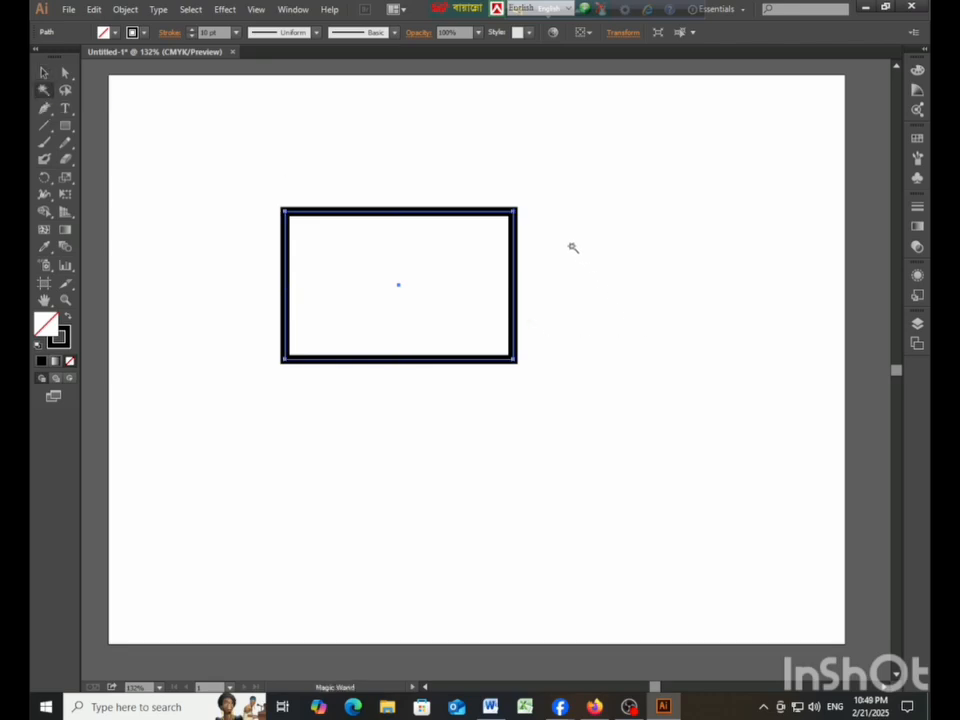
click(392, 284)
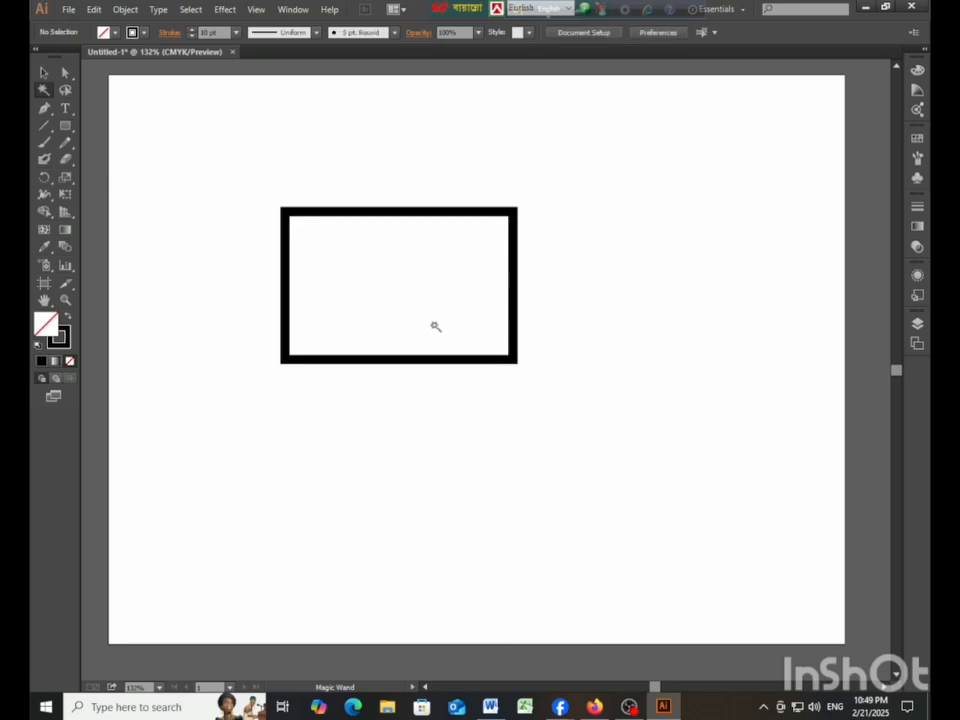
click(465, 357)
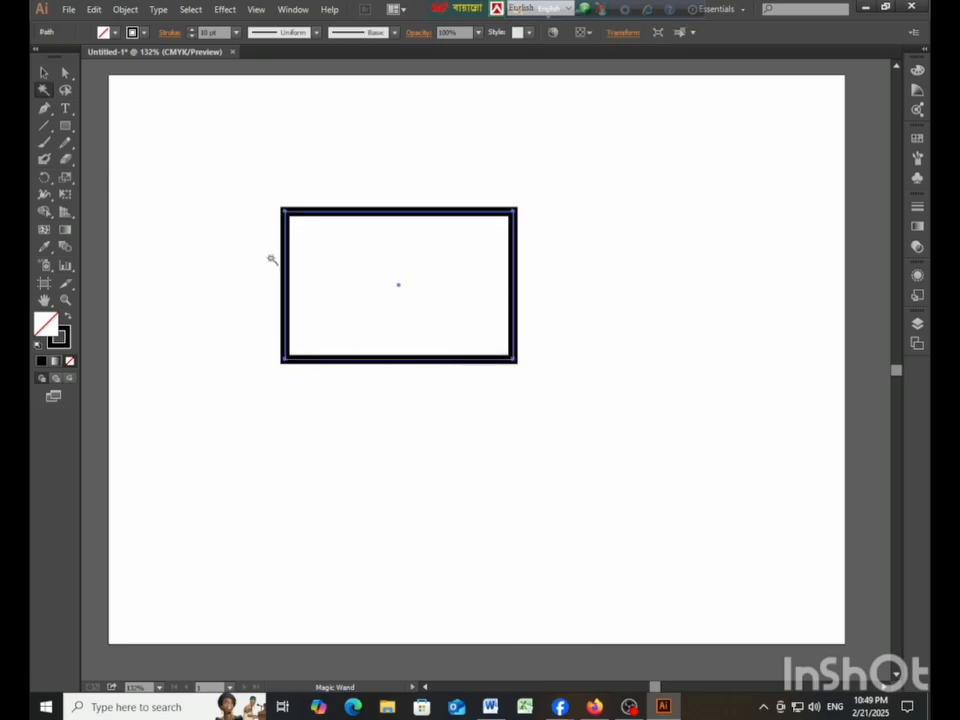
Return to the Selection tool and clear the selection of the rectangle
click(43, 74)
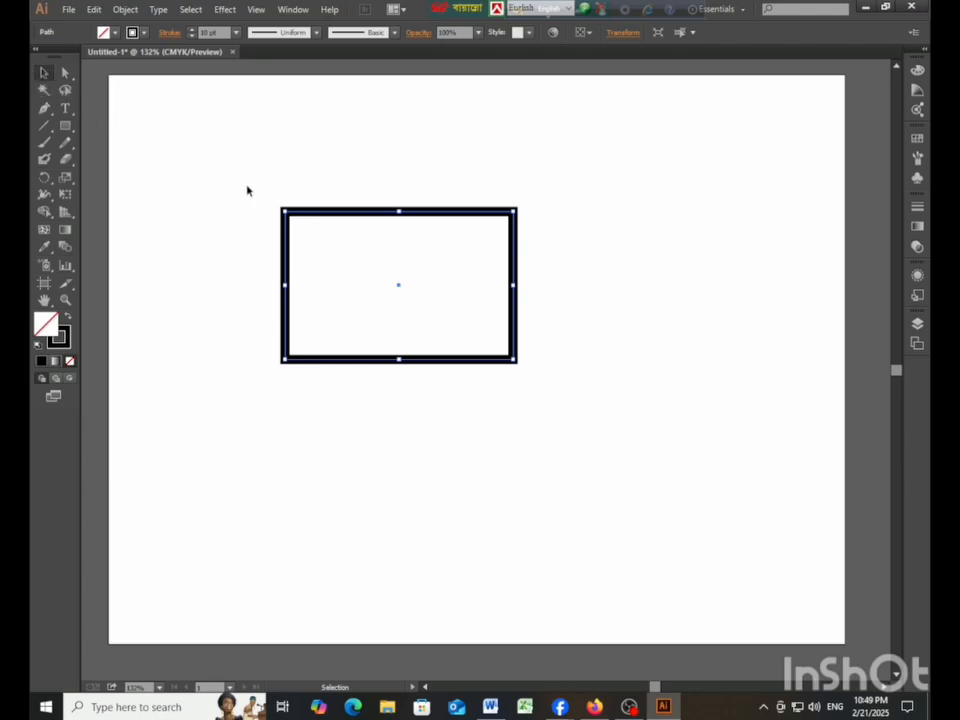
click(227, 255)
click(288, 270)
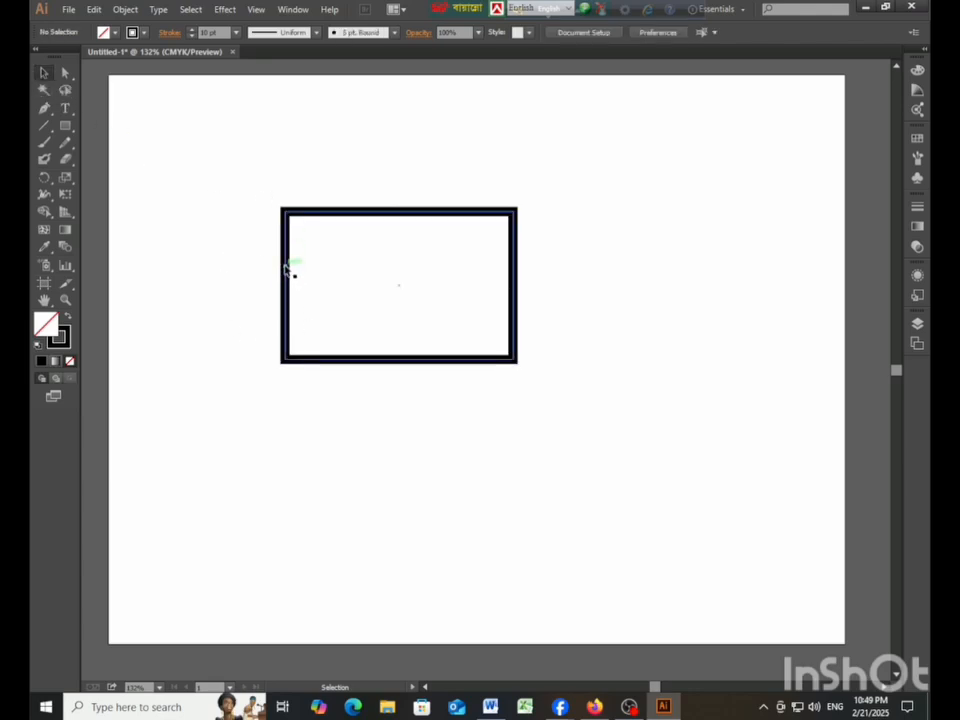
click(217, 296)
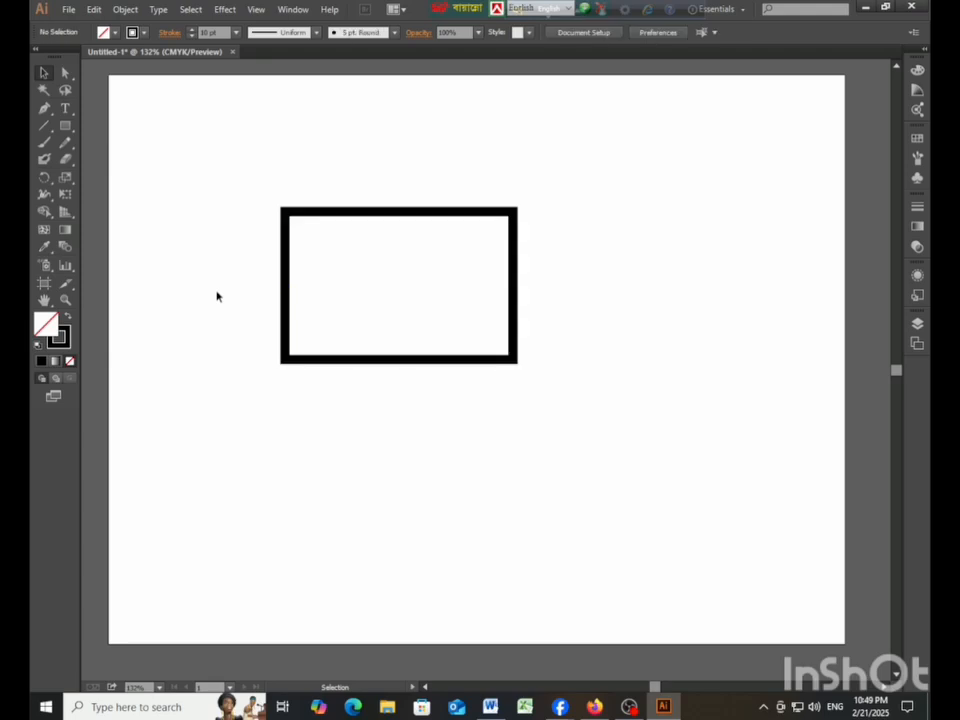
click(44, 108)
click(66, 74)
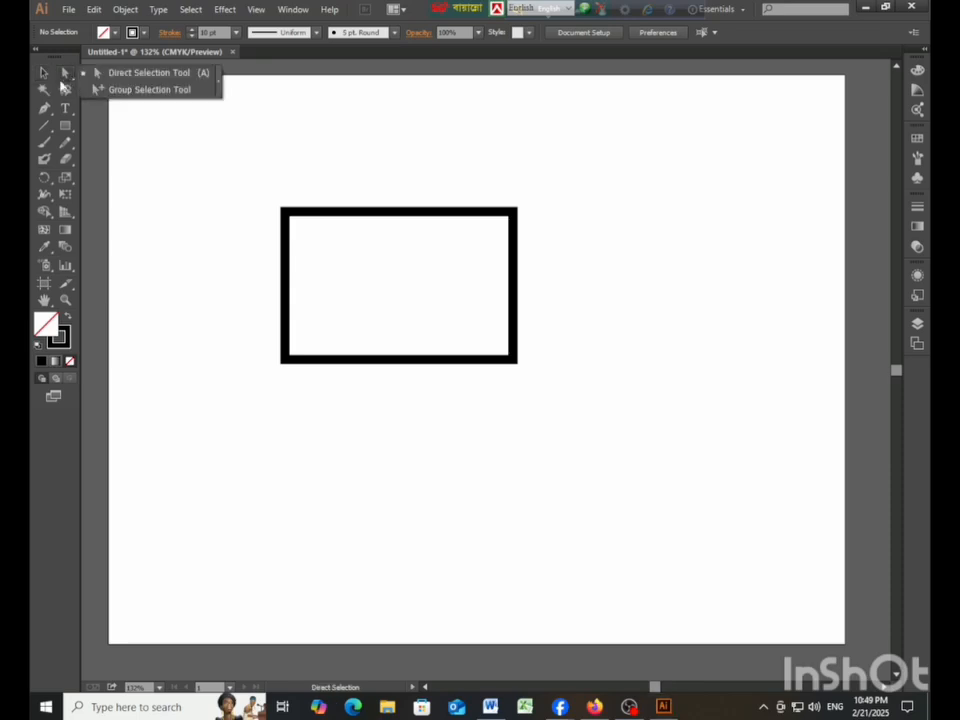
click(50, 112)
click(52, 115)
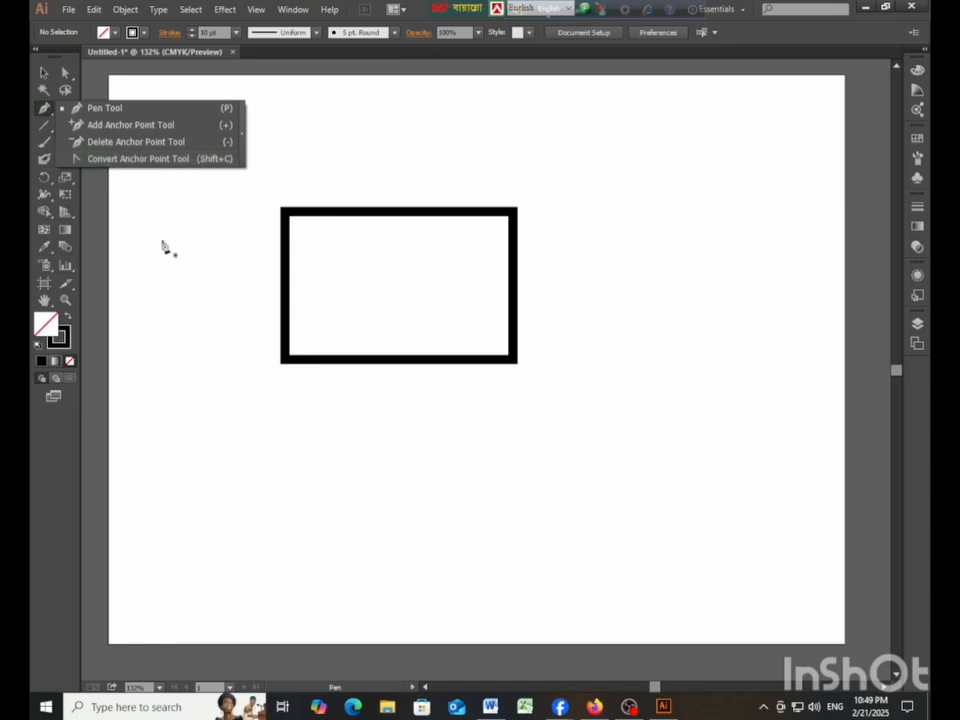
click(144, 211)
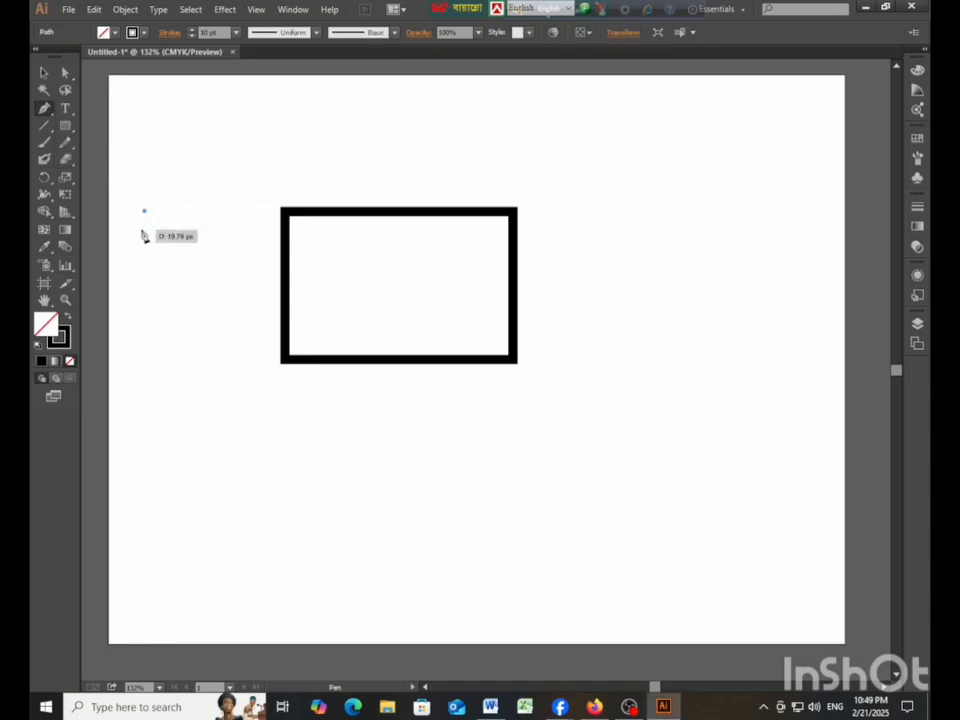
ctrl+click(144, 236)
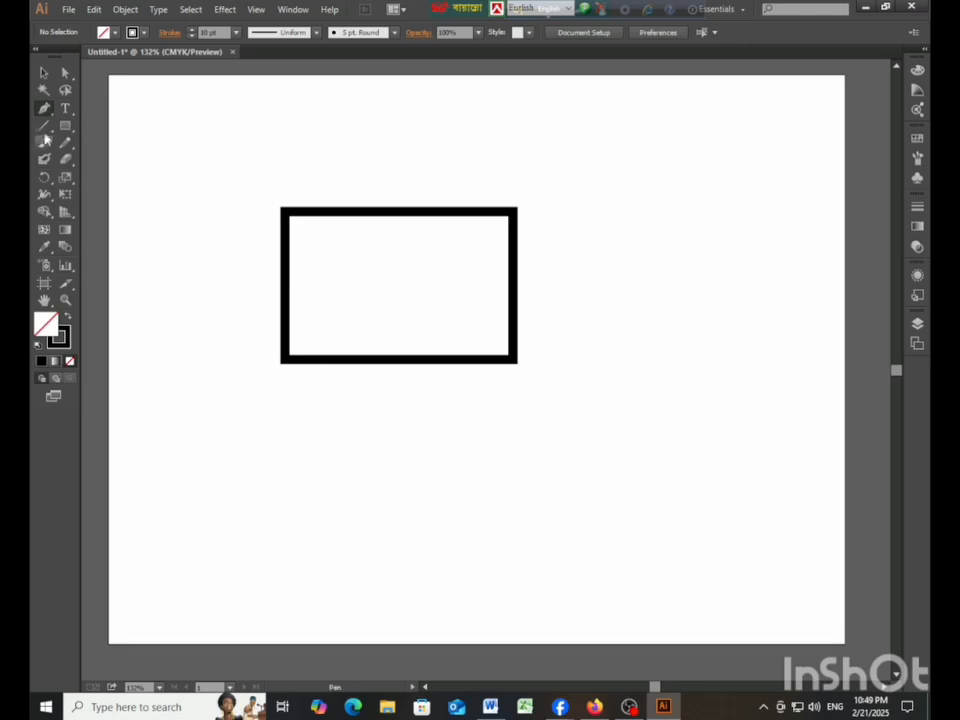
Draw a closed triangle with straight sides below the rectangle using the Pen tool
click(46, 112)
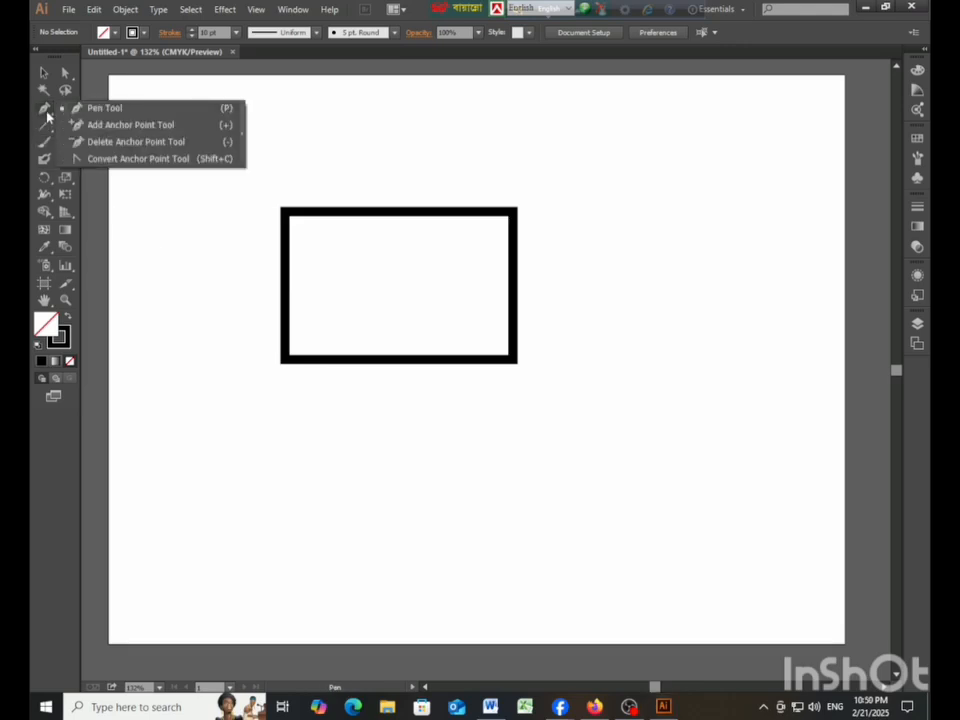
click(86, 108)
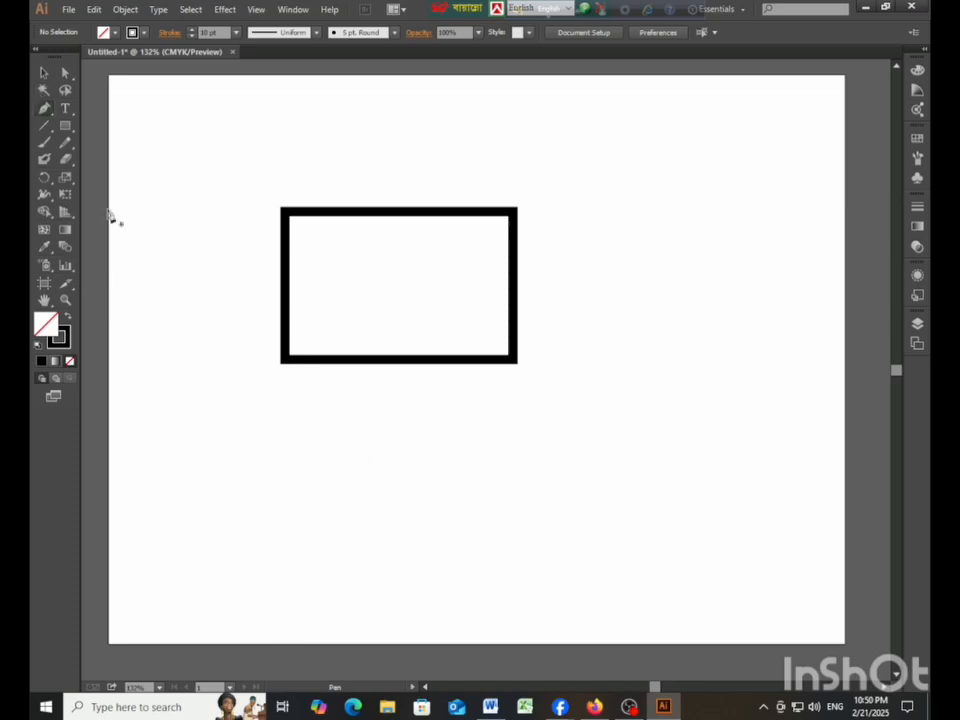
click(338, 487)
click(578, 488)
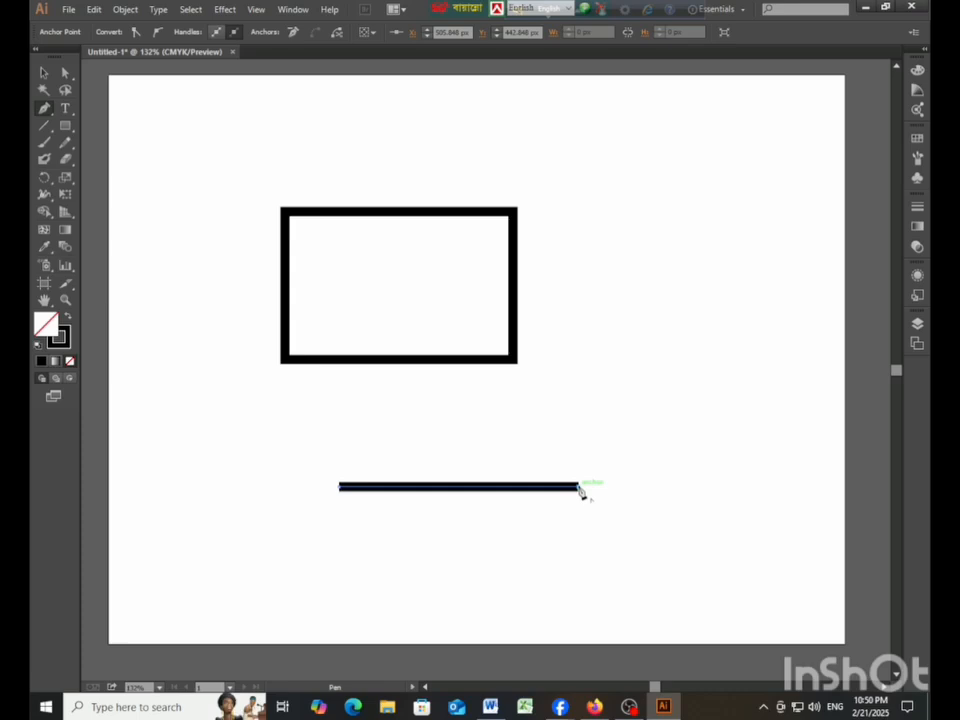
click(590, 574)
click(342, 488)
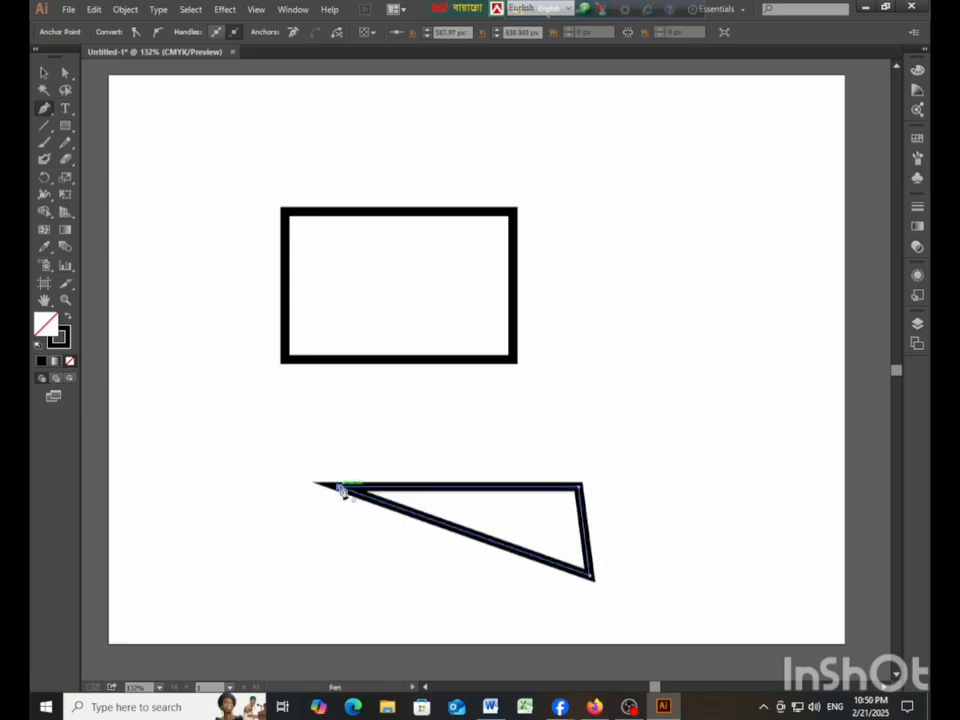
Draw a second, smaller closed triangle with the Pen tool just below the rectangle's lower-left corner
click(201, 376)
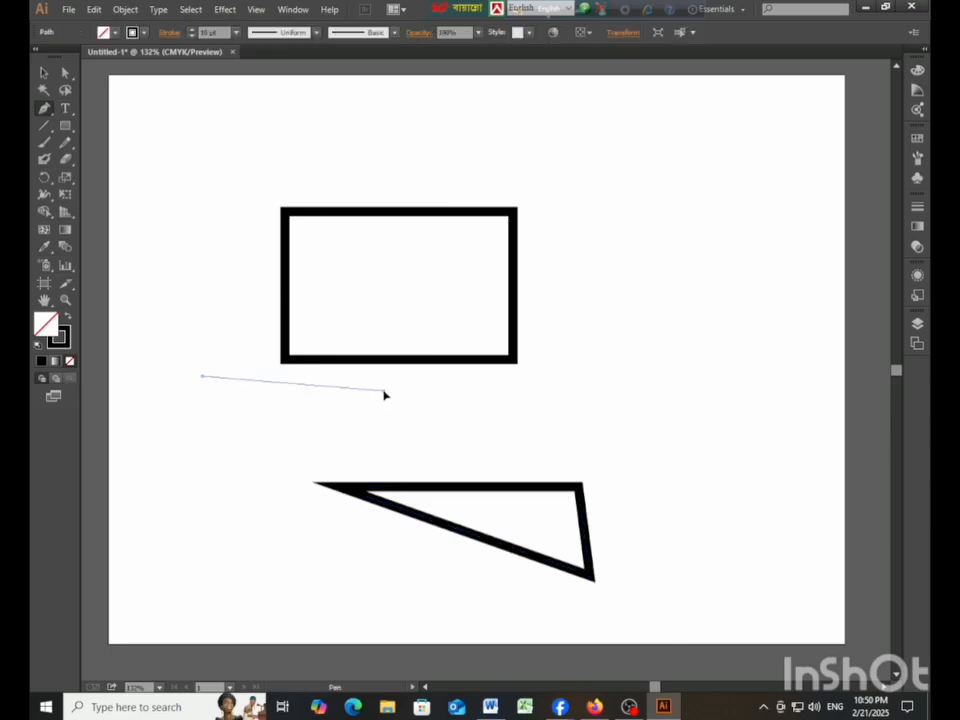
click(383, 391)
click(210, 441)
click(202, 377)
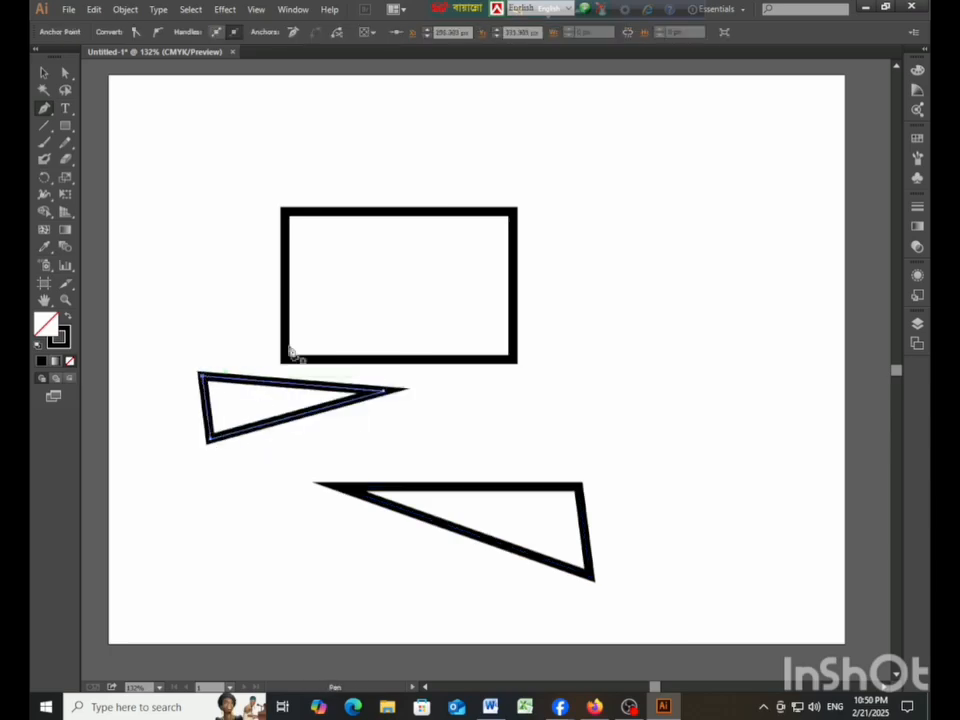
Draw a leaf shape from two curved Pen tool segments to the right of the rectangle, removing the upper anchor's outgoing handle
click(606, 344)
drag(703, 233, 786, 222)
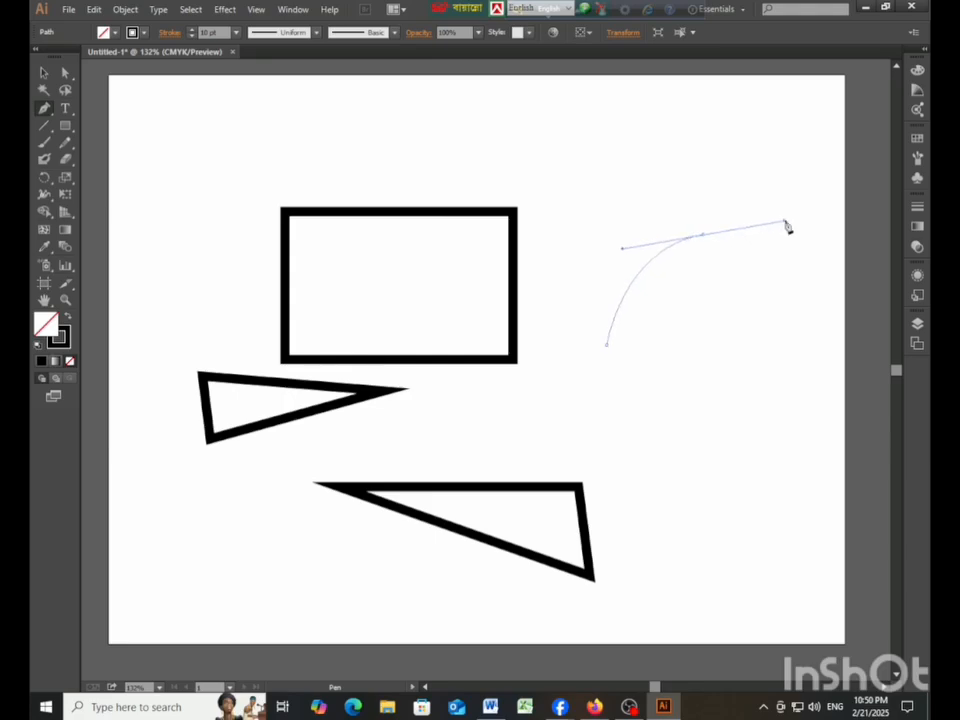
click(707, 238)
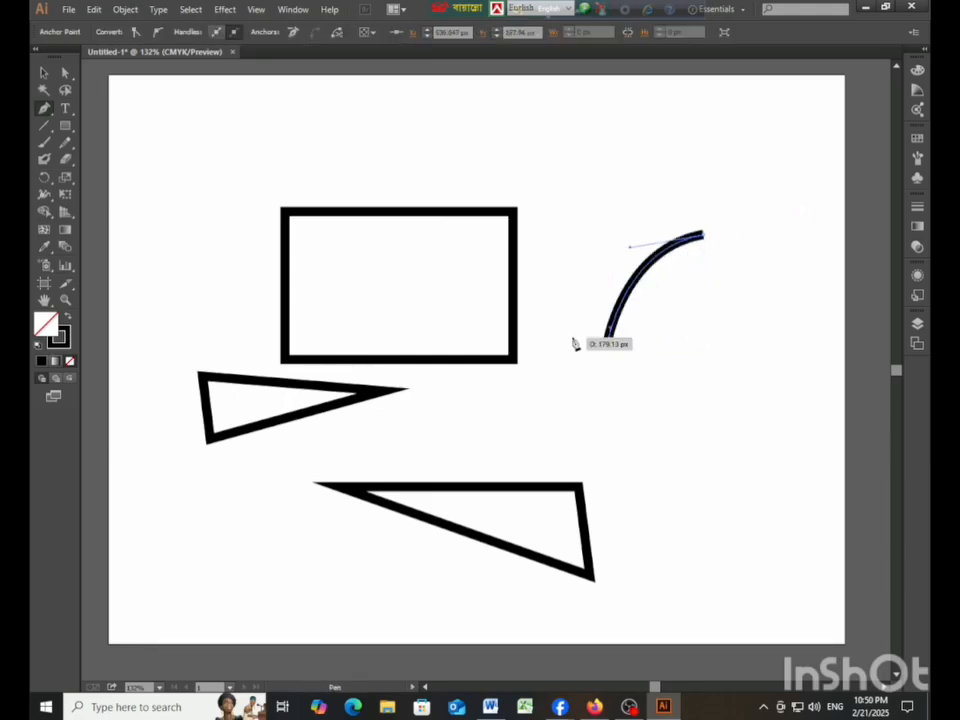
drag(606, 350, 516, 362)
Extend the leaf path with many short Pen tool segments into an irregular open outline running down, around and over the leaf
click(686, 358)
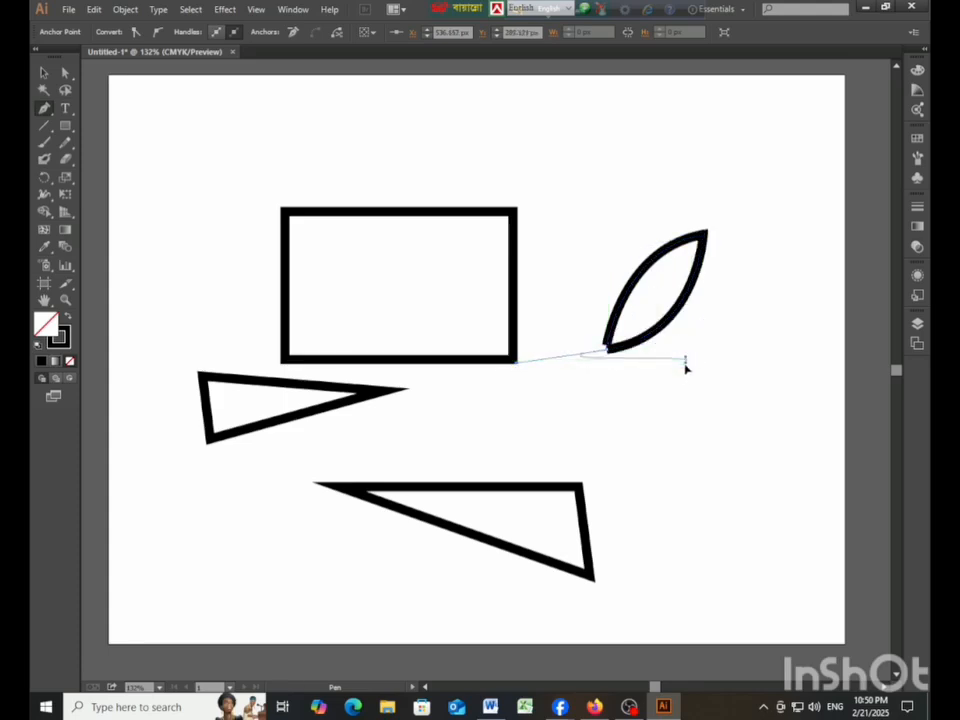
click(672, 461)
click(673, 463)
click(801, 425)
click(749, 347)
click(742, 298)
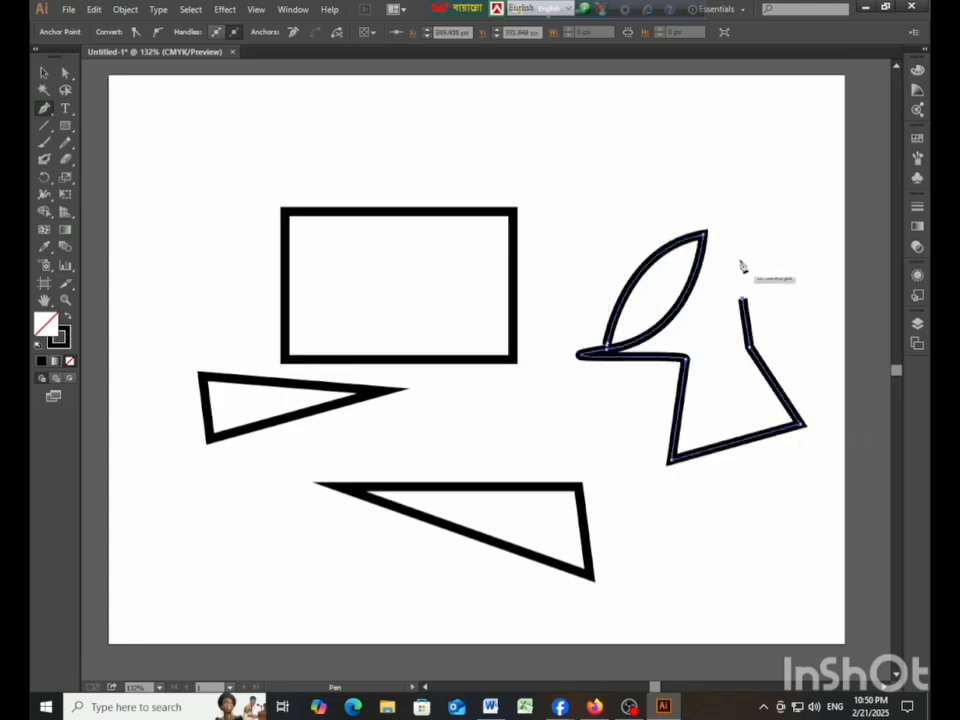
click(737, 244)
click(688, 218)
click(640, 211)
click(605, 229)
click(570, 271)
click(555, 308)
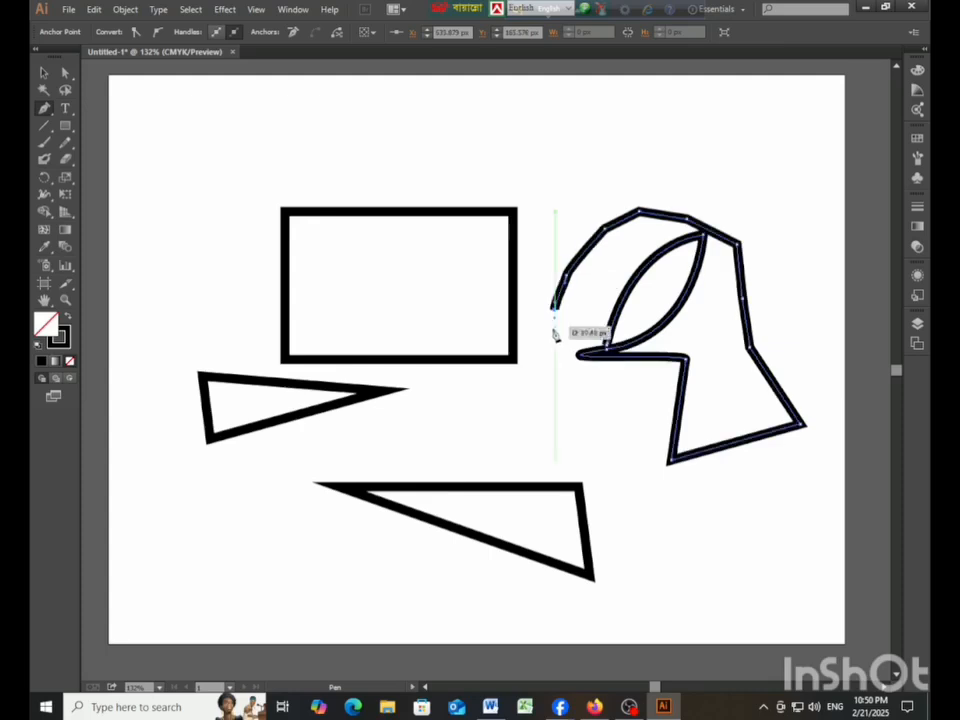
click(556, 330)
click(541, 359)
click(546, 375)
click(563, 383)
click(574, 398)
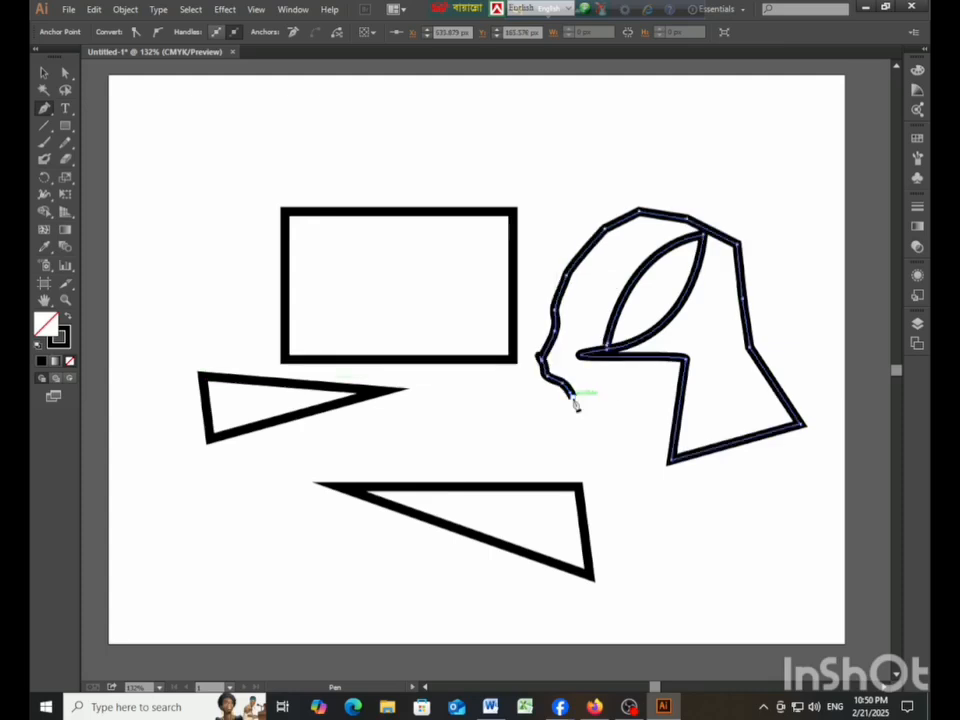
click(541, 403)
click(513, 409)
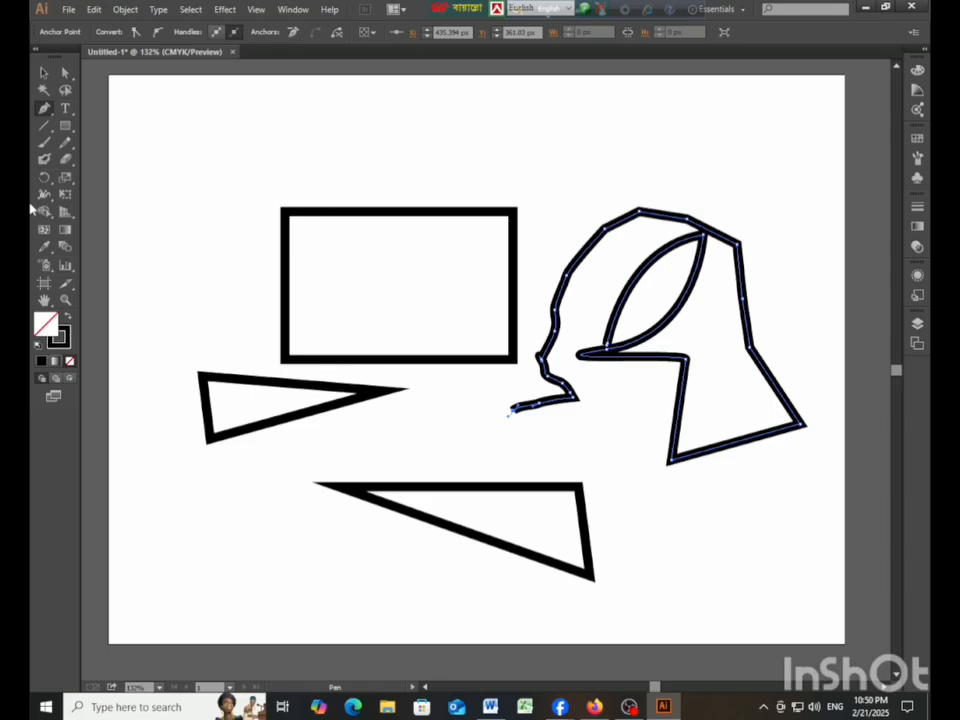
Select the rectangle and all Pen tool shapes together with the Selection tool and delete them from the artboard
click(43, 72)
drag(176, 167, 649, 549)
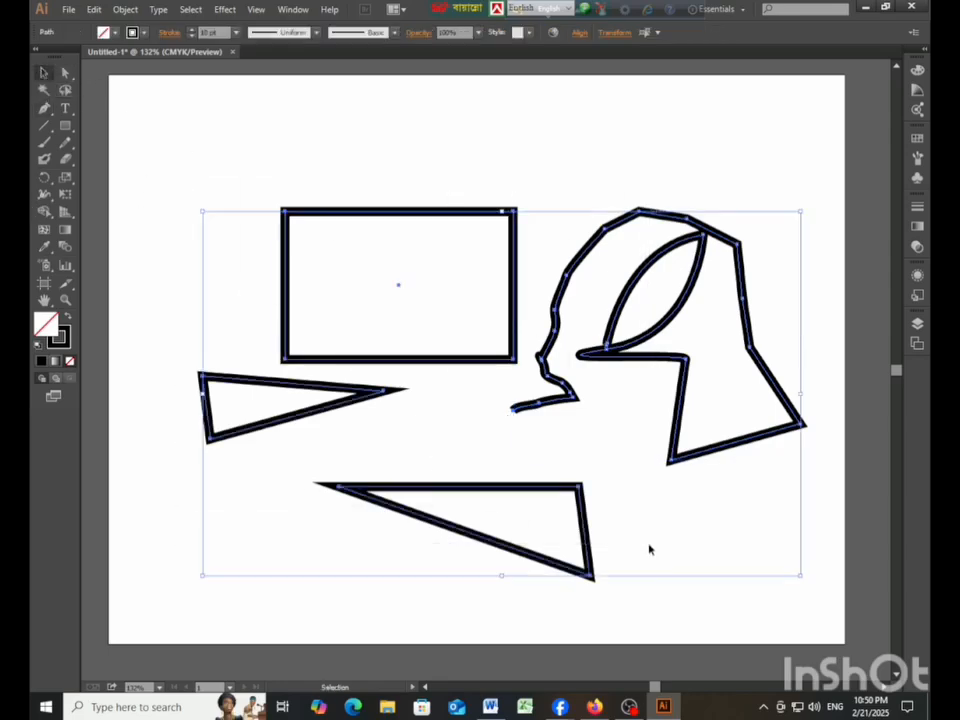
key(Delete)
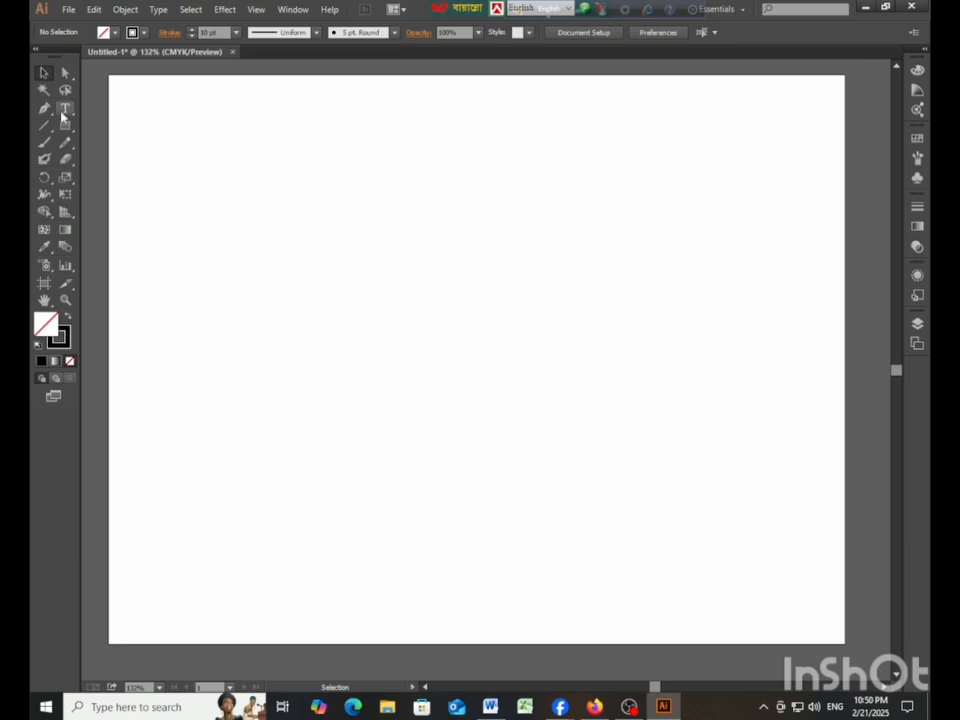
click(51, 114)
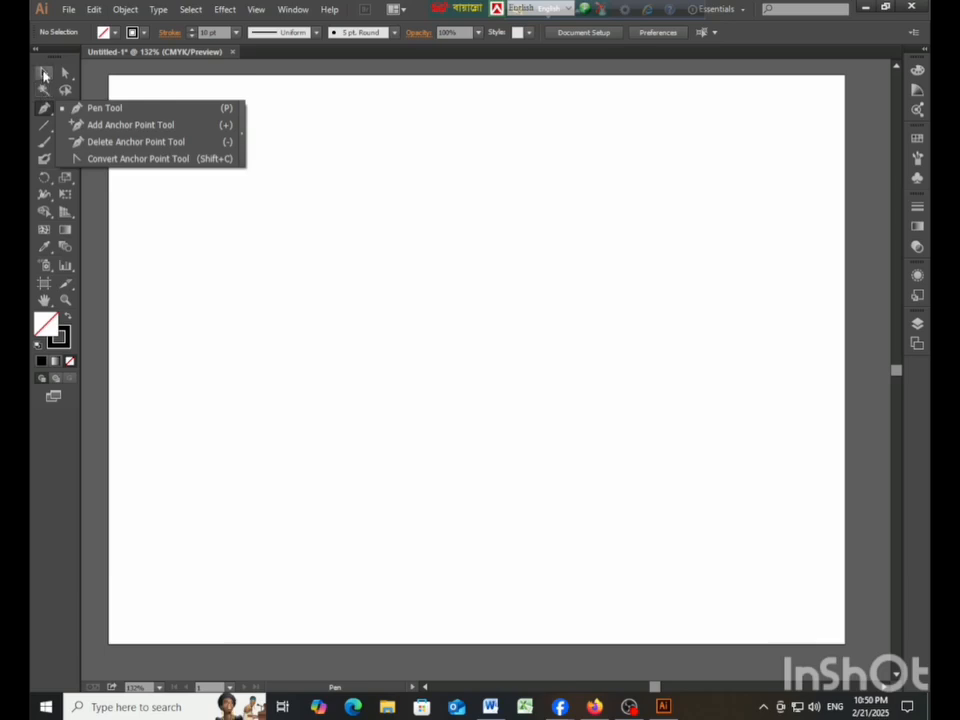
click(43, 72)
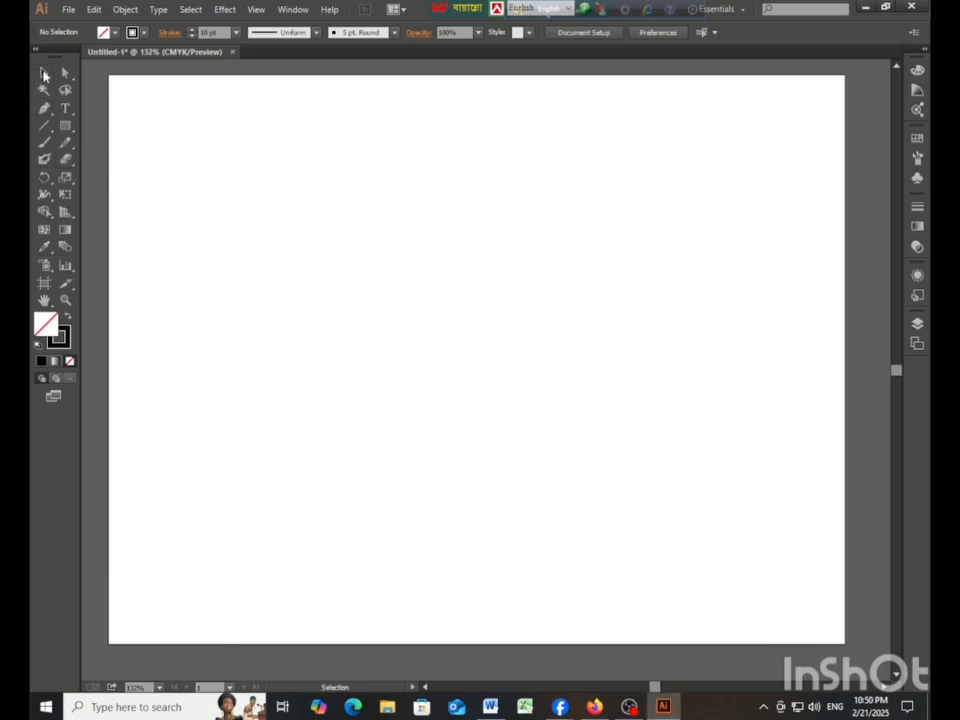
Draw a wide rectangle slightly above and left of the artboard's centre with the Rectangle tool and deselect it
click(65, 125)
drag(236, 225, 595, 421)
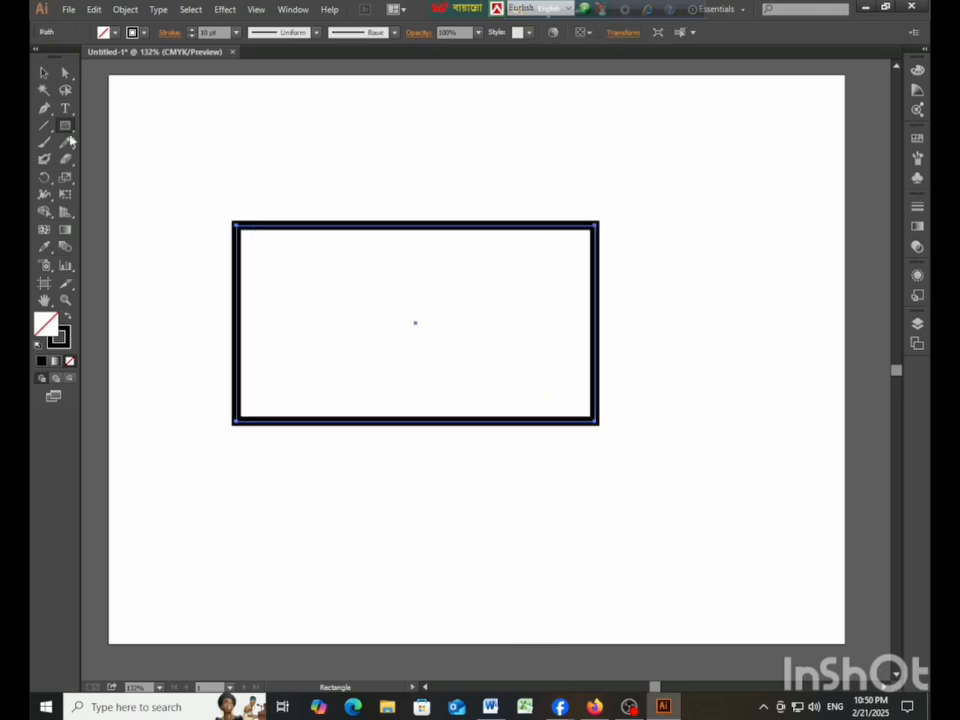
click(42, 72)
click(312, 145)
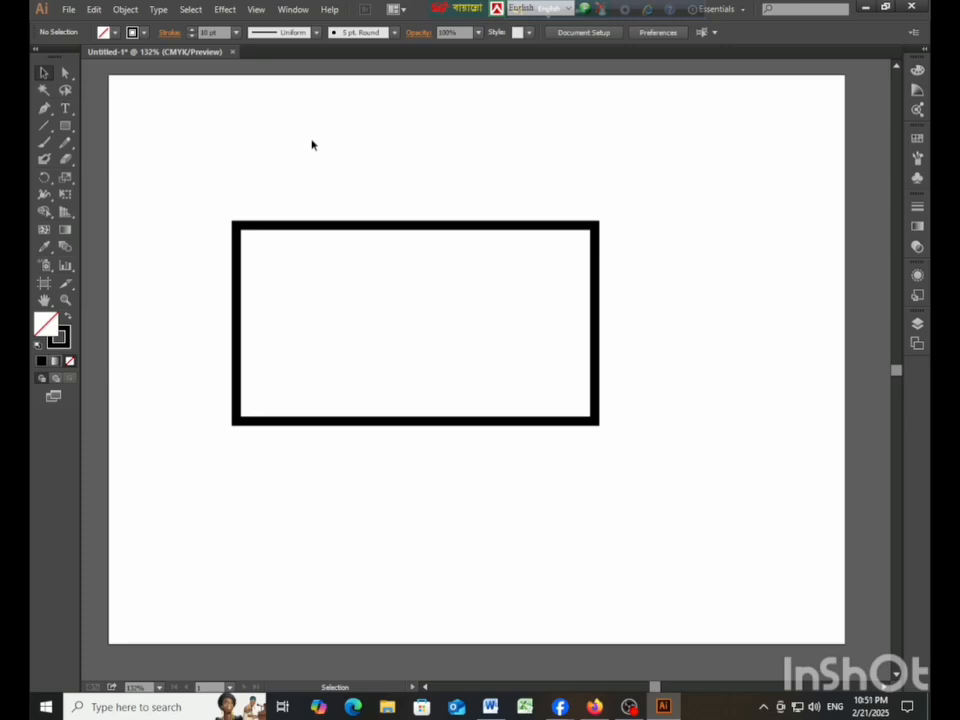
Add an anchor point on the rectangle's top edge near its upper-left corner and reselect the rectangle
click(336, 226)
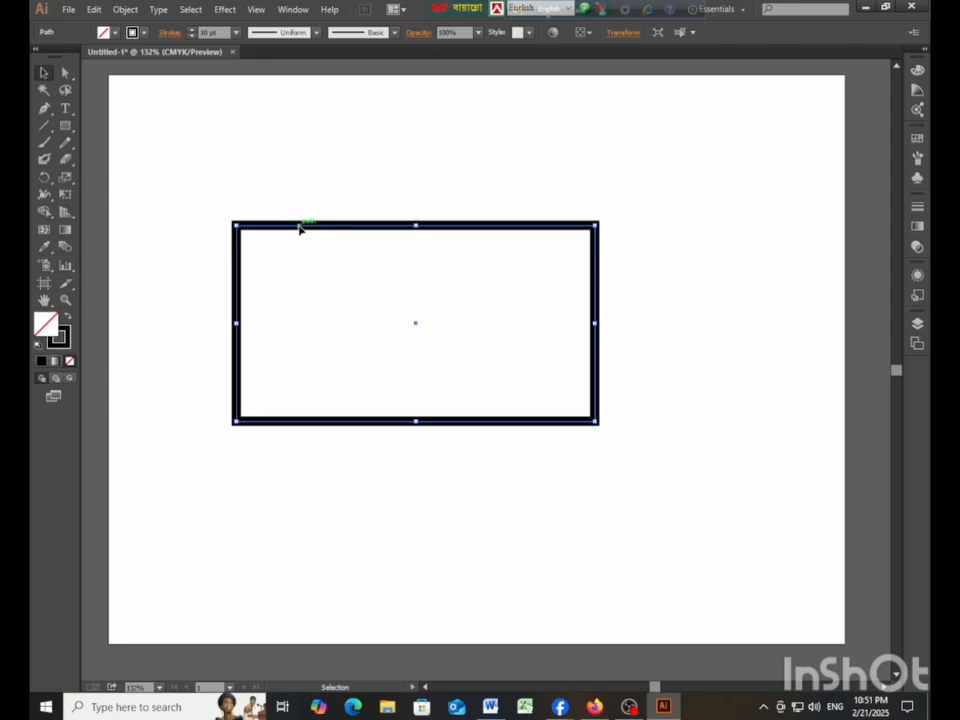
click(47, 108)
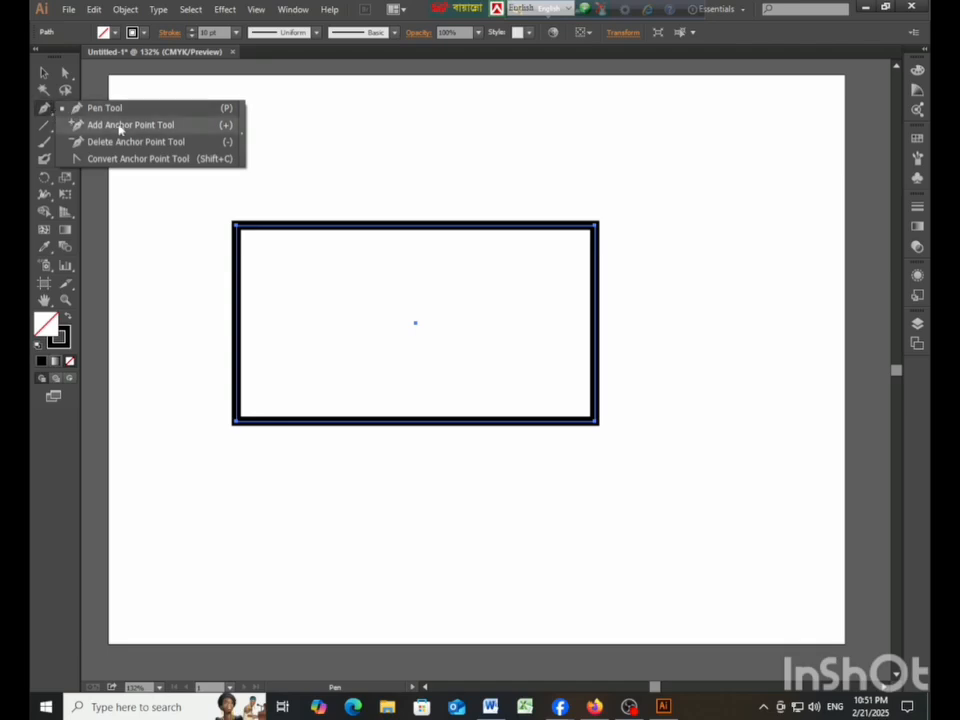
click(123, 126)
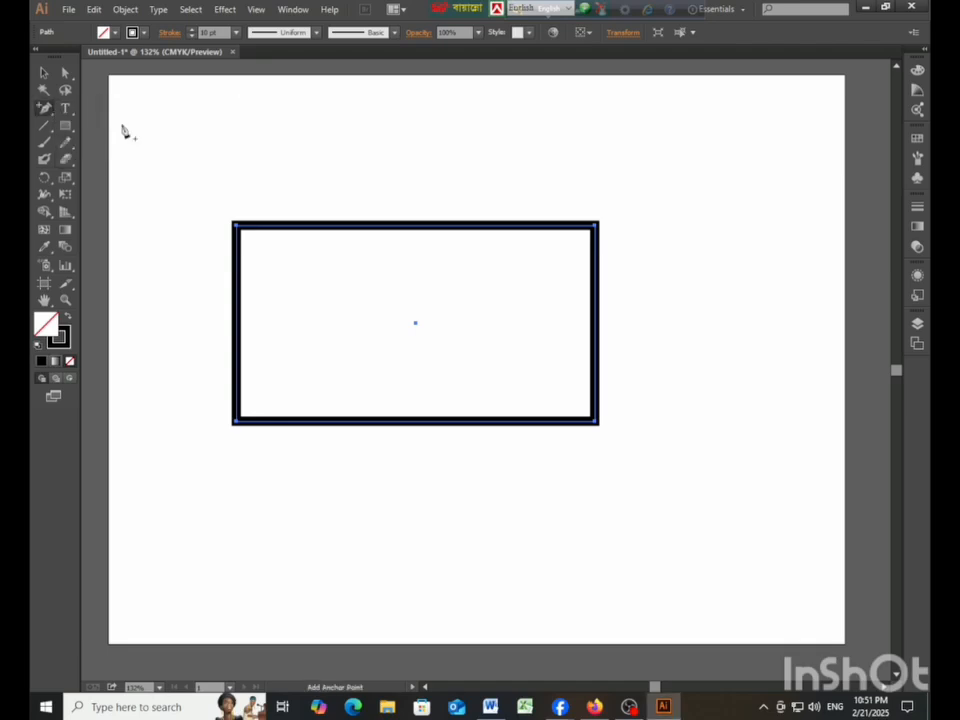
click(290, 228)
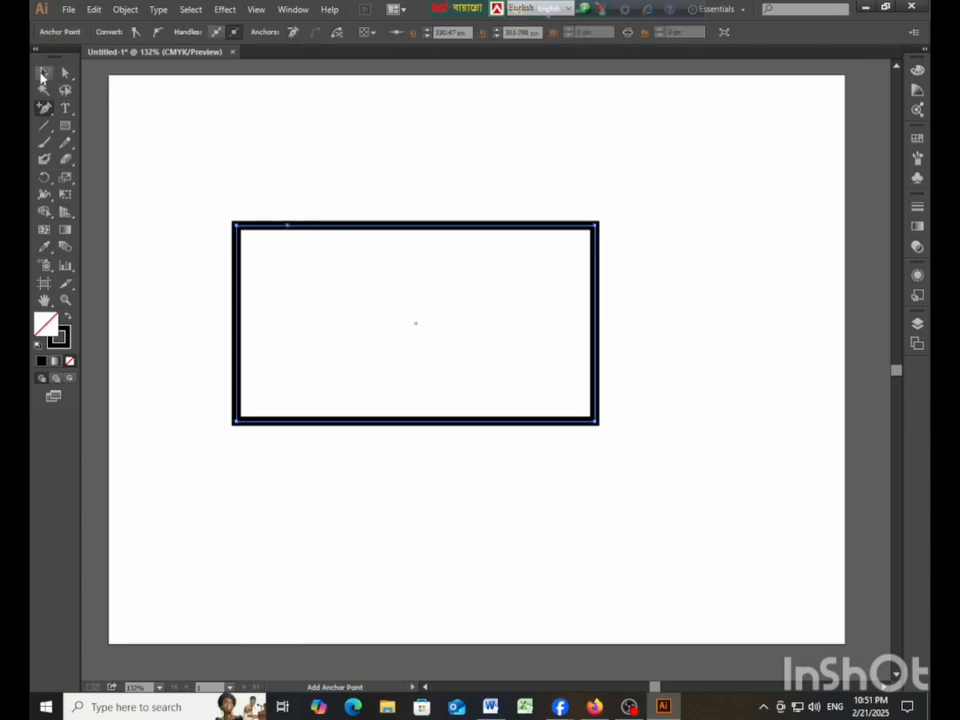
click(43, 73)
click(250, 140)
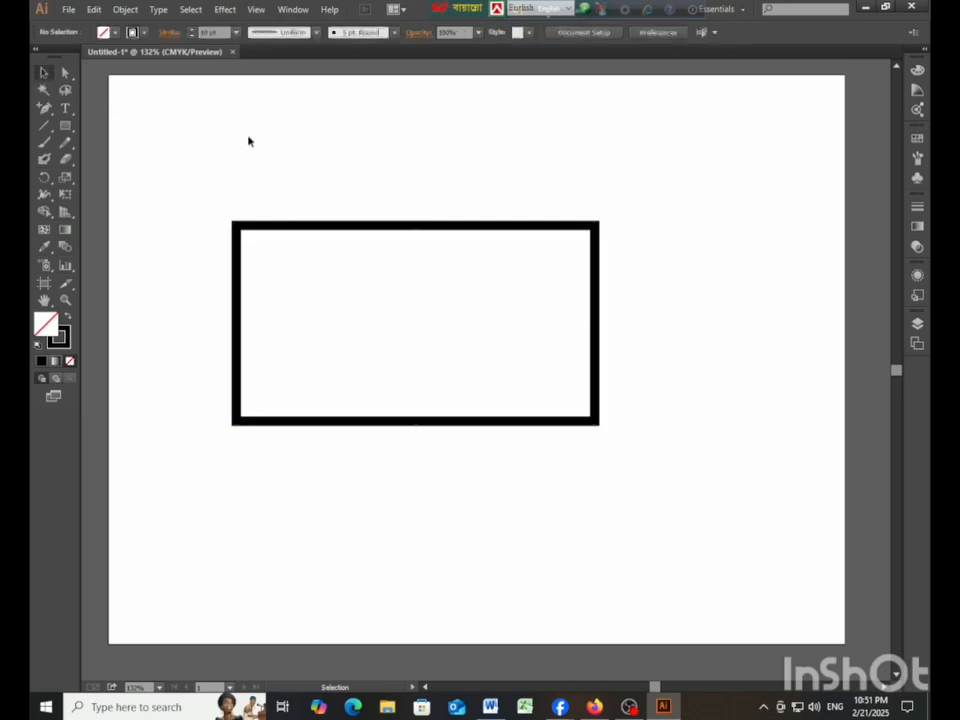
click(280, 227)
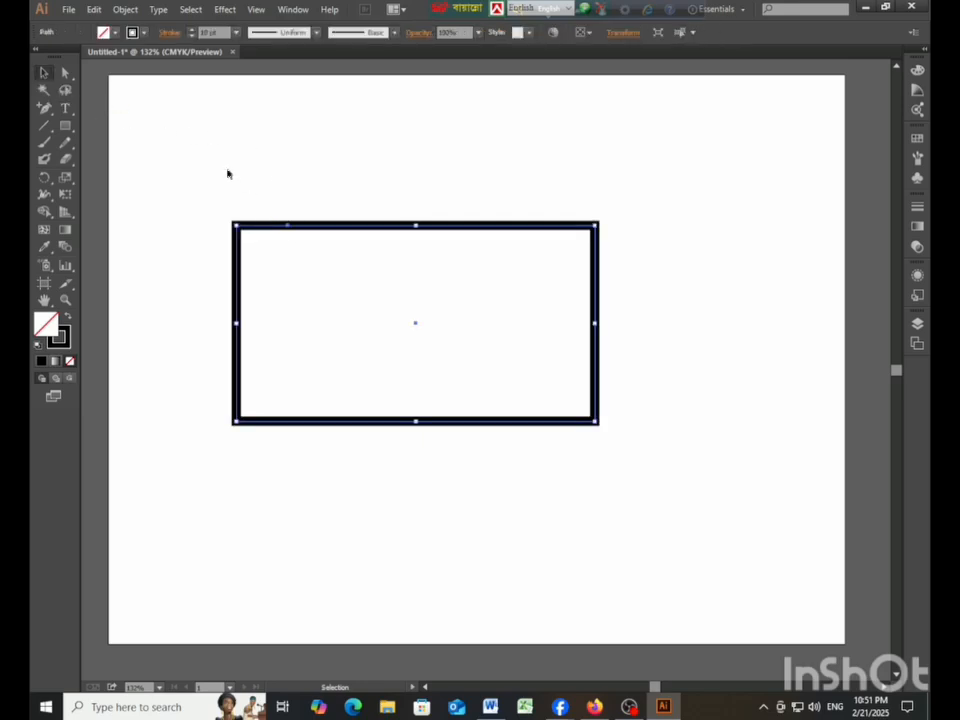
Delete the added top-edge anchor point with the Direct Selection tool and undo the deletion
click(66, 74)
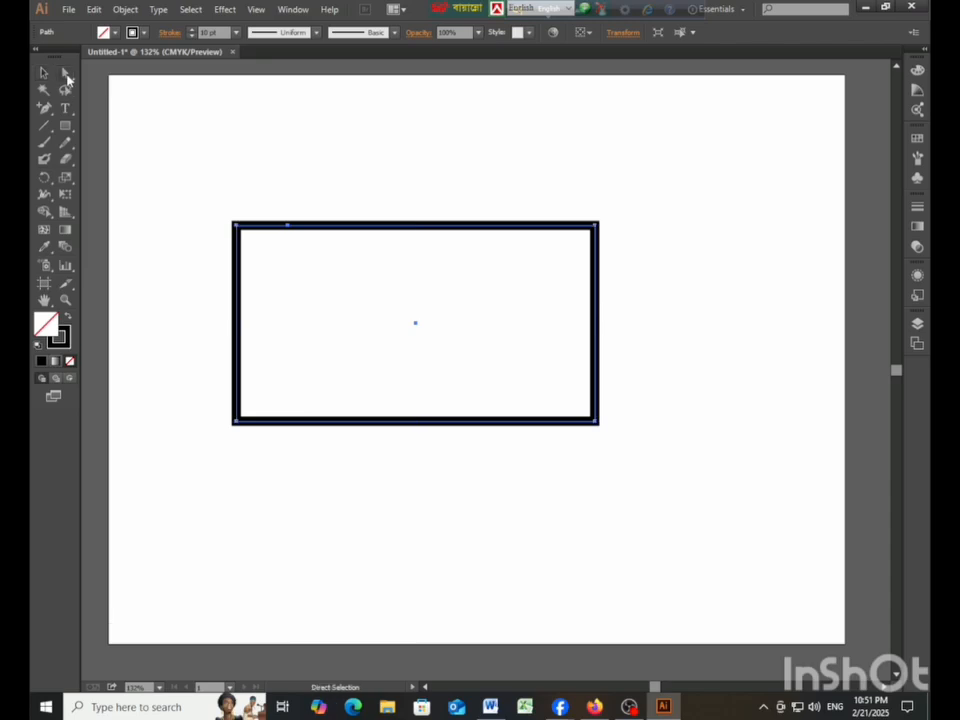
drag(279, 199, 296, 244)
key(Delete)
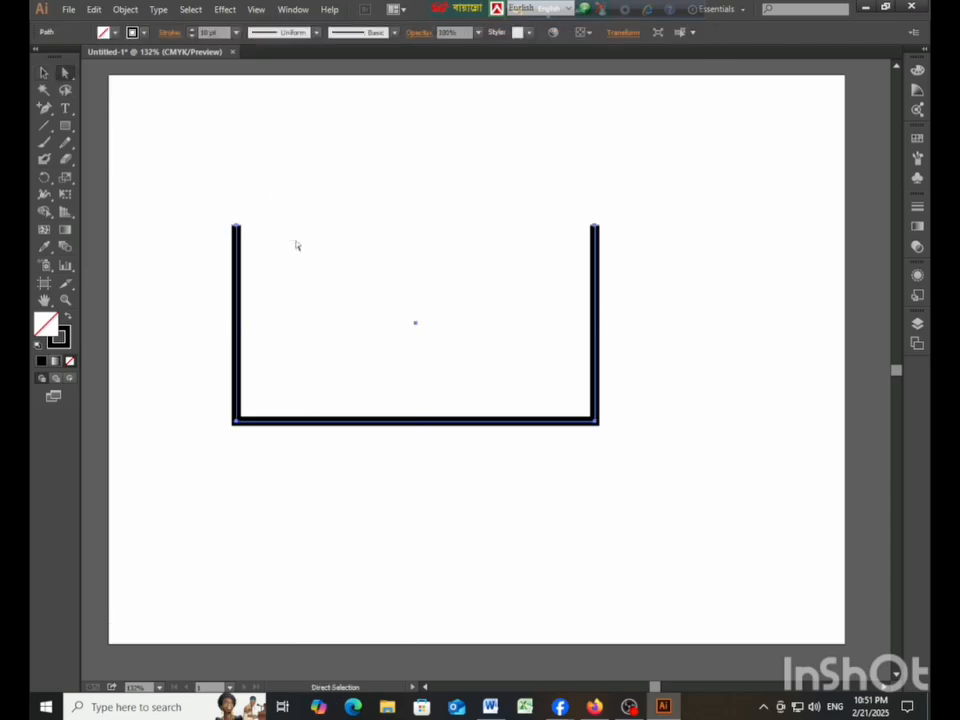
key(ctrl+z)
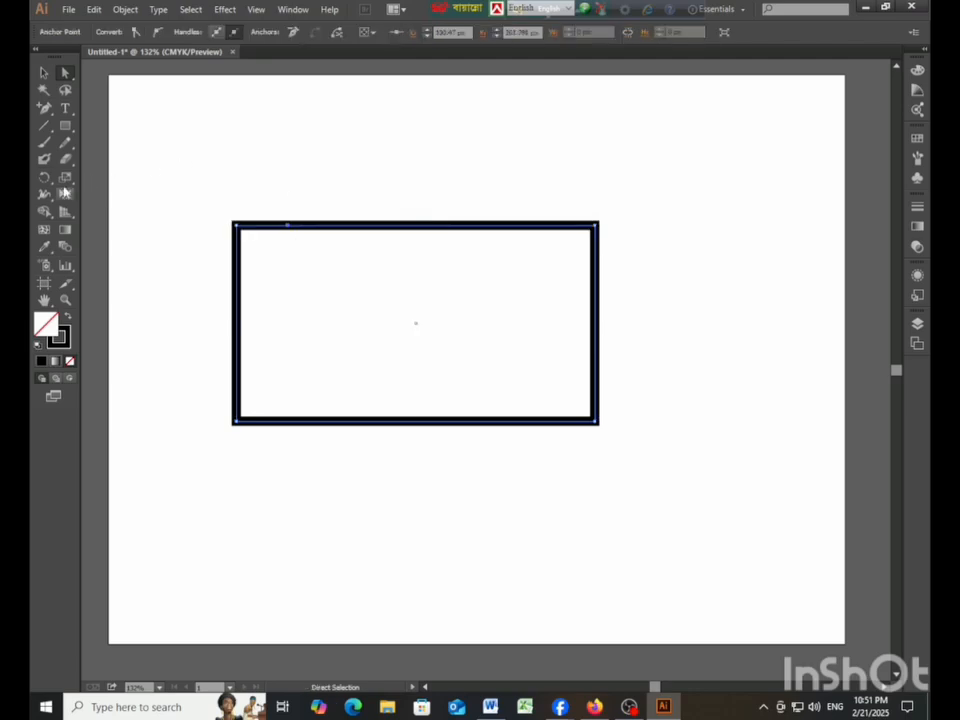
Cut the rectangle's path at the added anchor point and at the upper-left corner with the Scissors tool
click(68, 284)
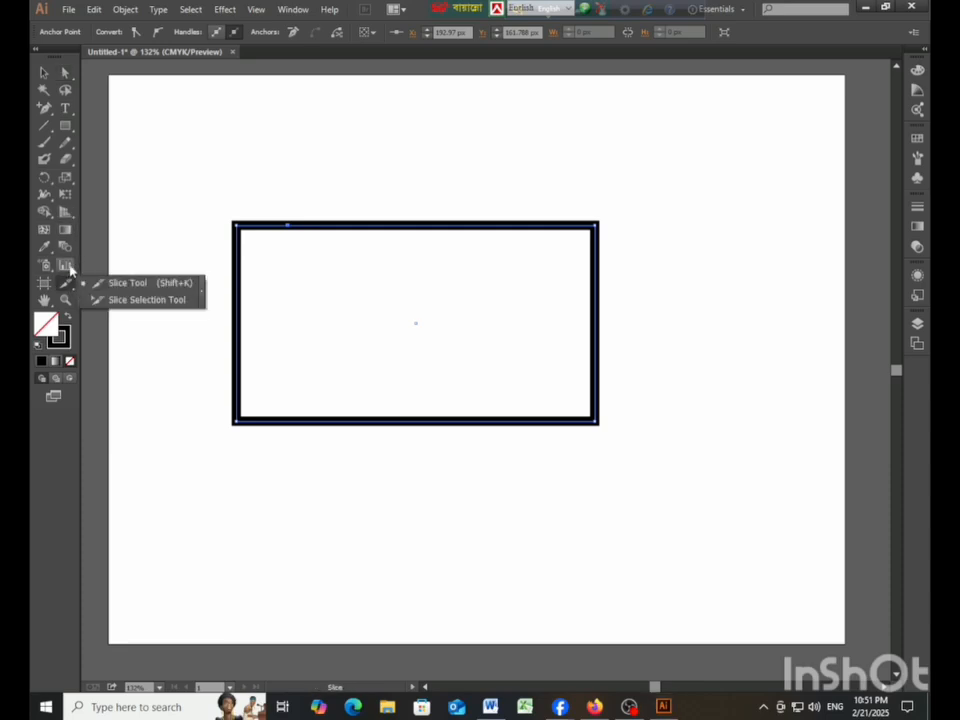
click(68, 160)
drag(70, 165, 118, 177)
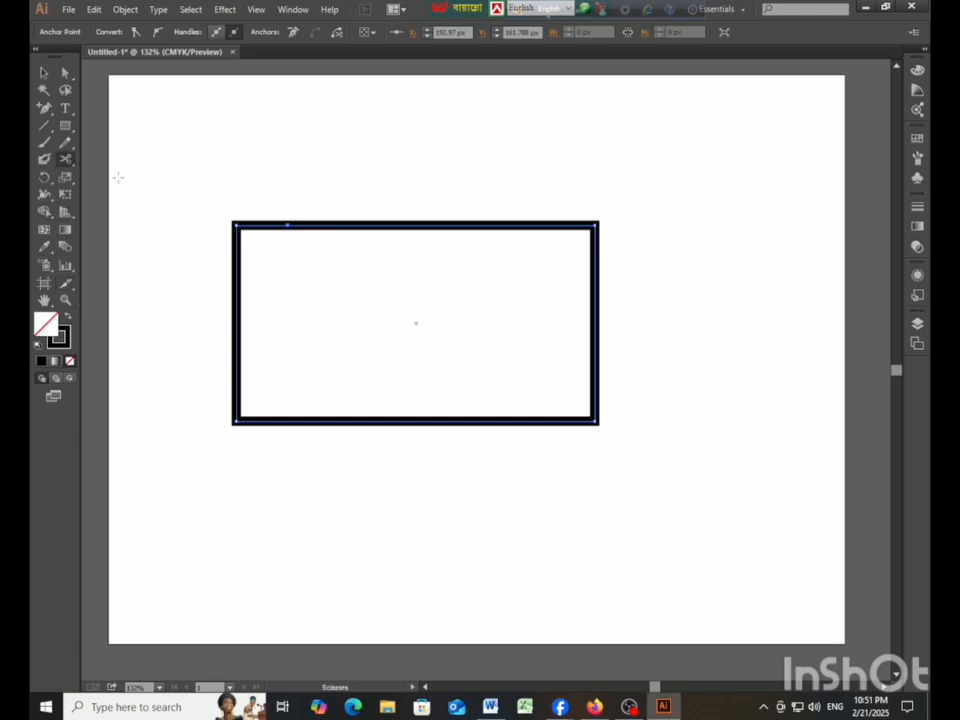
click(289, 224)
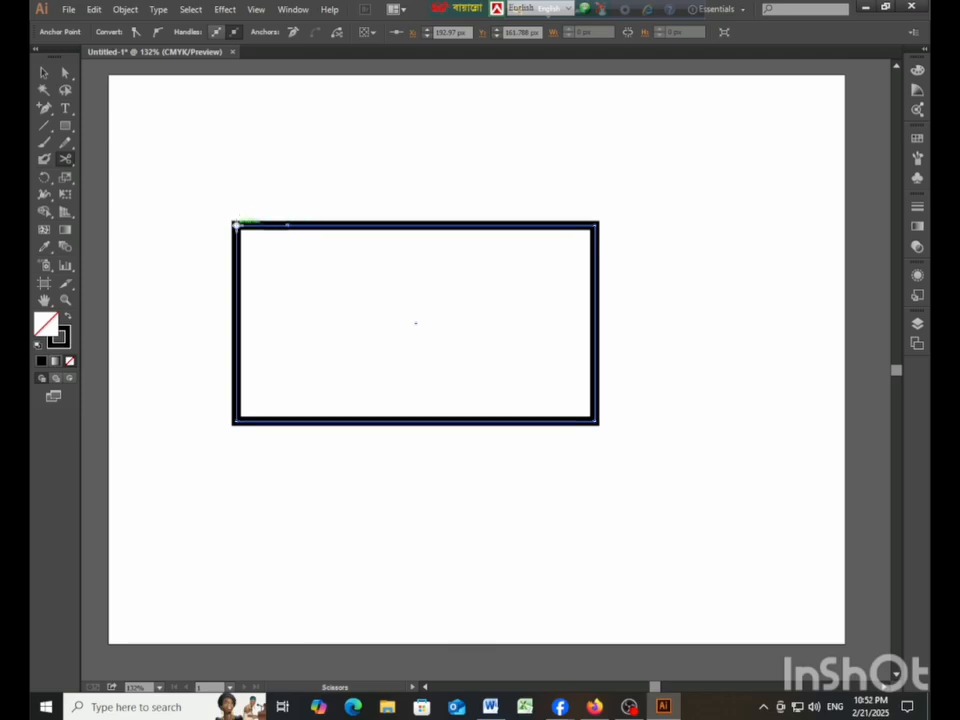
click(236, 224)
Move the short cut segment above the rectangle and delete it, and undo both the deletion and the move
click(42, 72)
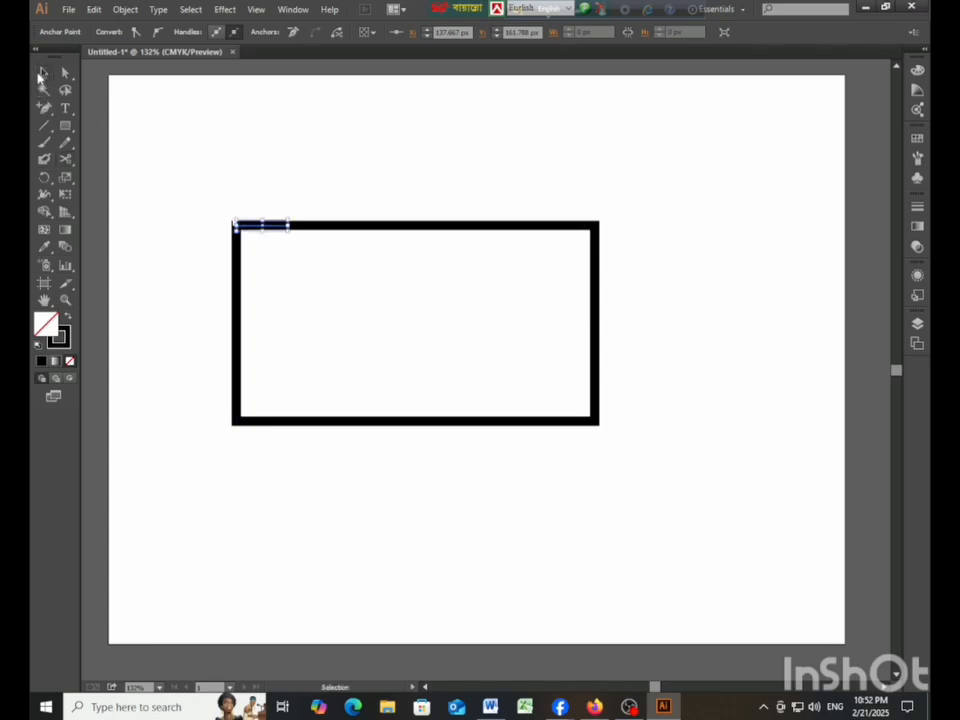
drag(268, 224, 270, 174)
click(270, 173)
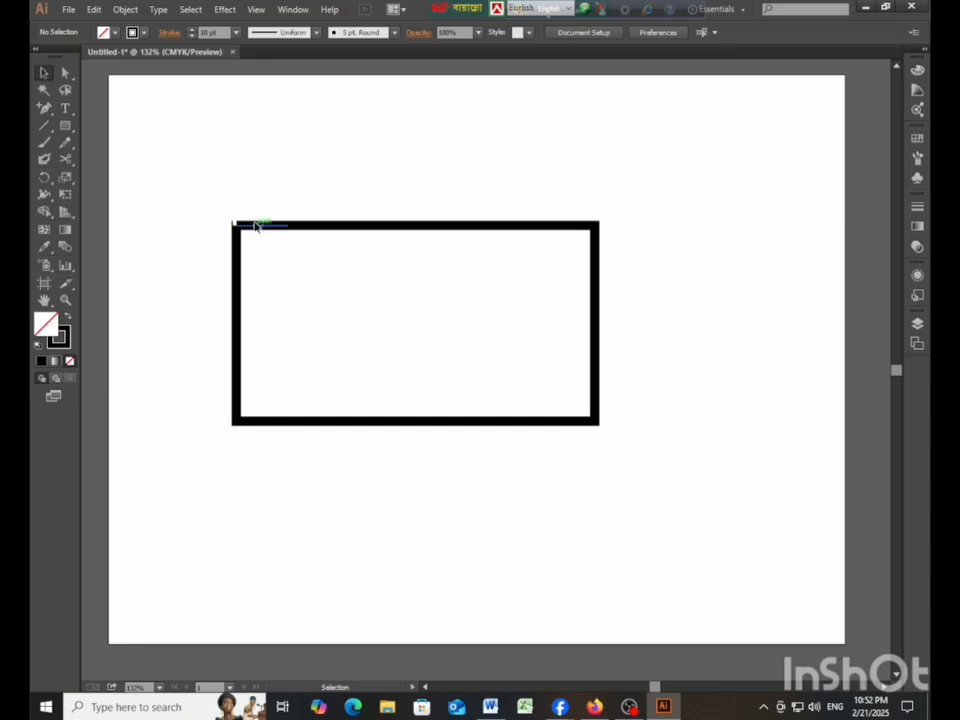
drag(255, 225, 240, 176)
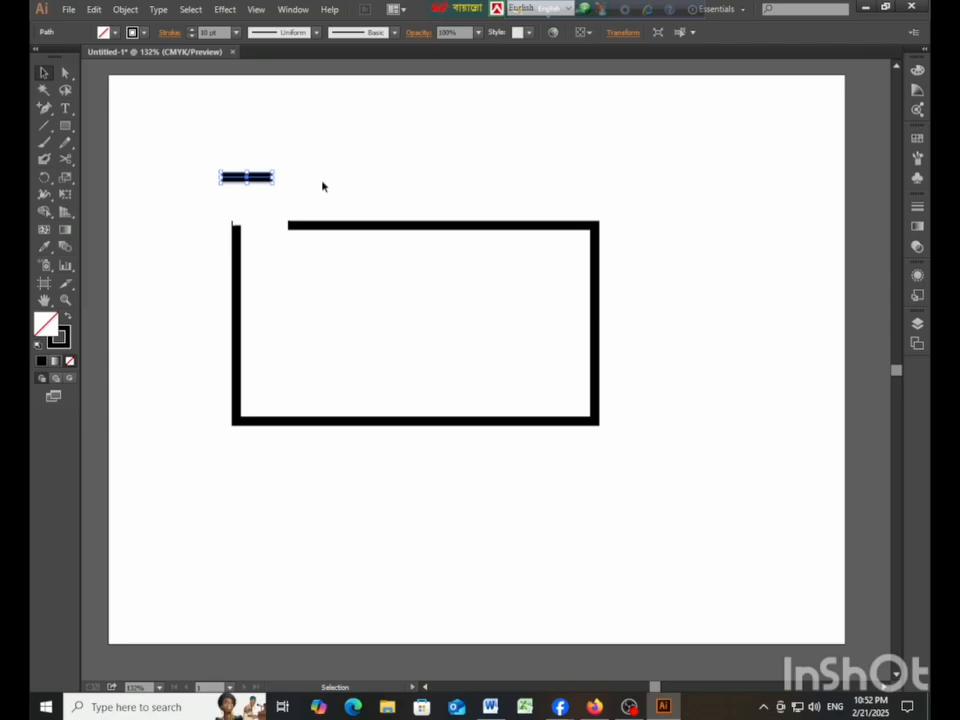
key(a)
key(Delete)
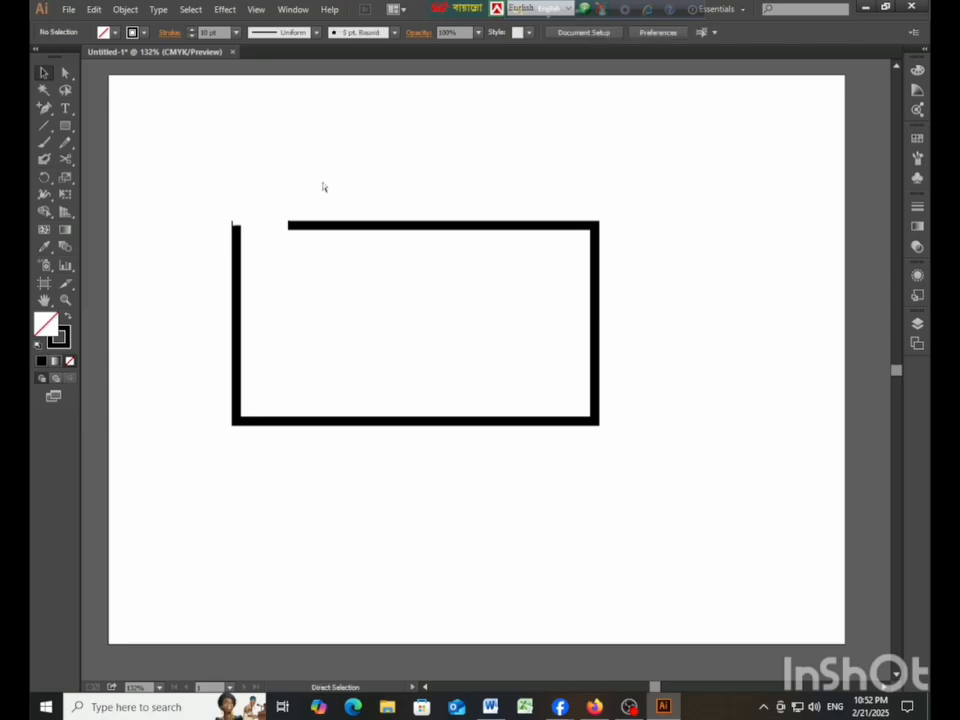
key(ctrl+z)
key(ctrl+z)
key(v)
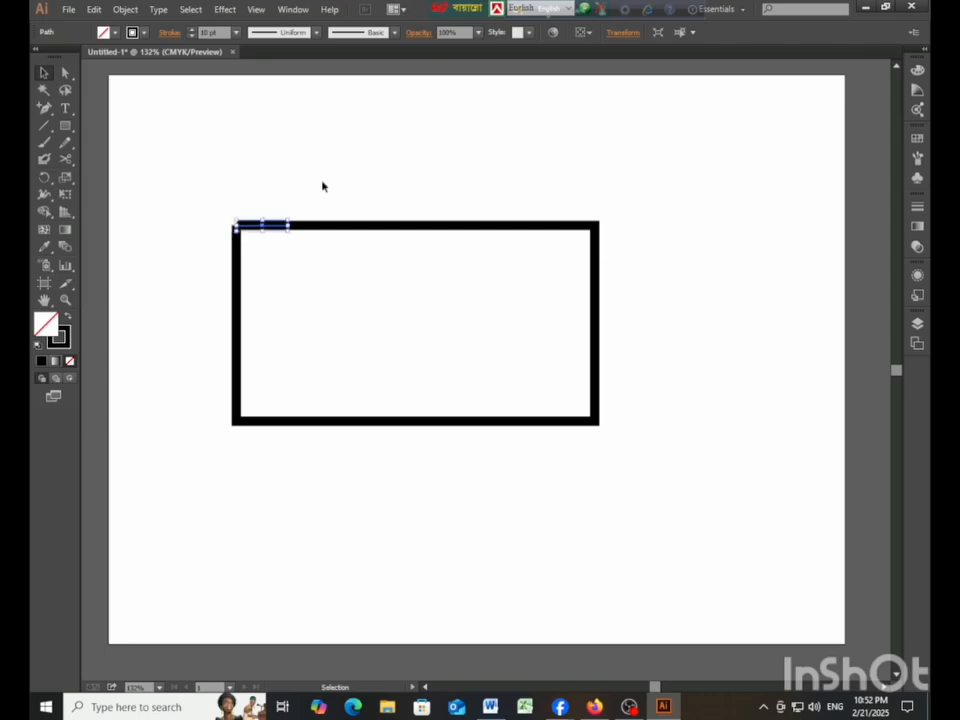
Select all the cut path pieces, join them into one closed rectangle and deselect it
key(ctrl+a)
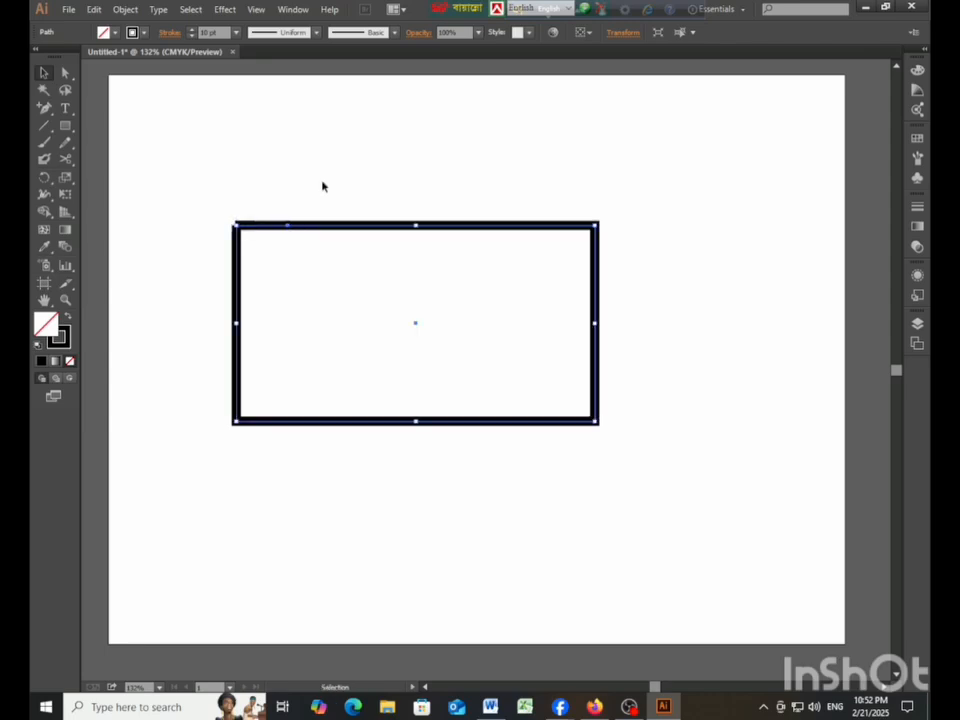
key(ctrl+j)
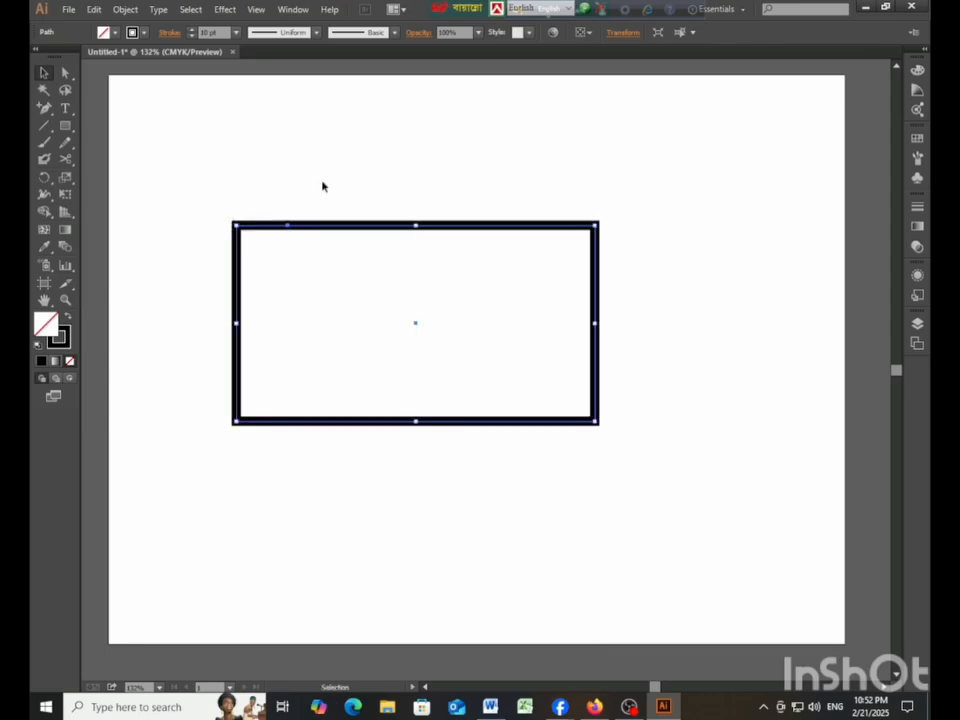
click(322, 184)
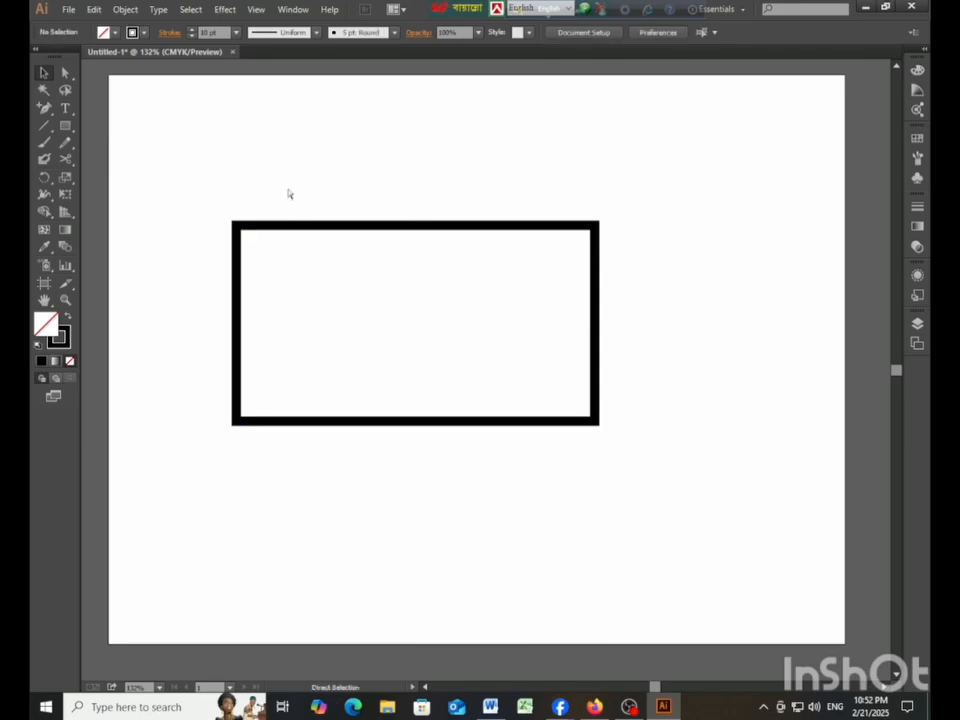
Delete the joined rectangle, undo back to the original rectangle without the added anchor point, and check it by selecting it
key(ctrl+a)
key(Delete)
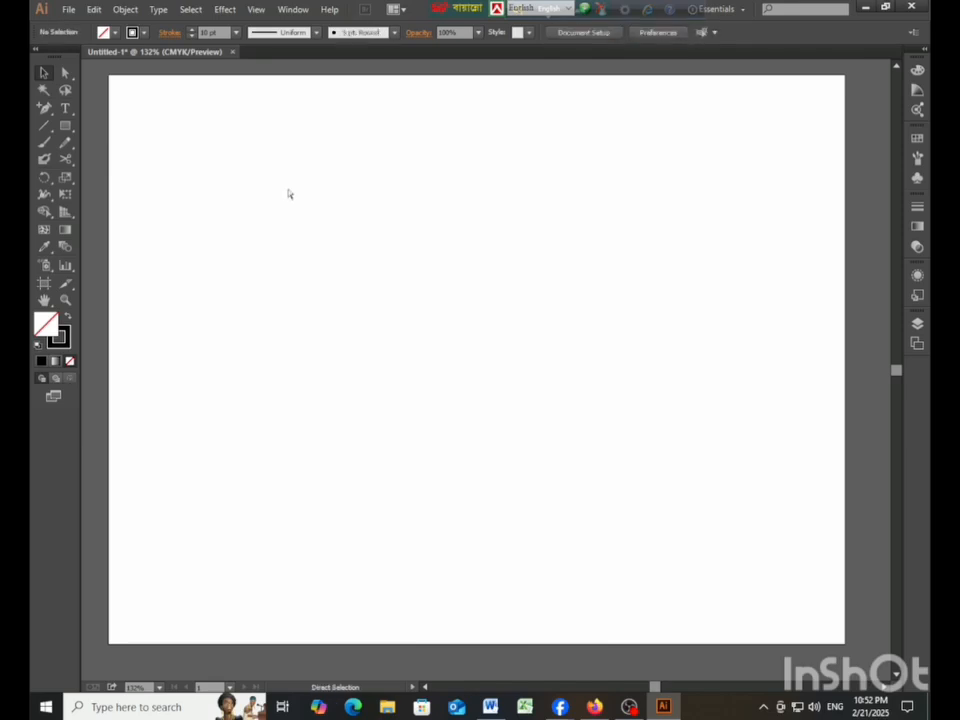
key(ctrl+z)
click(288, 194)
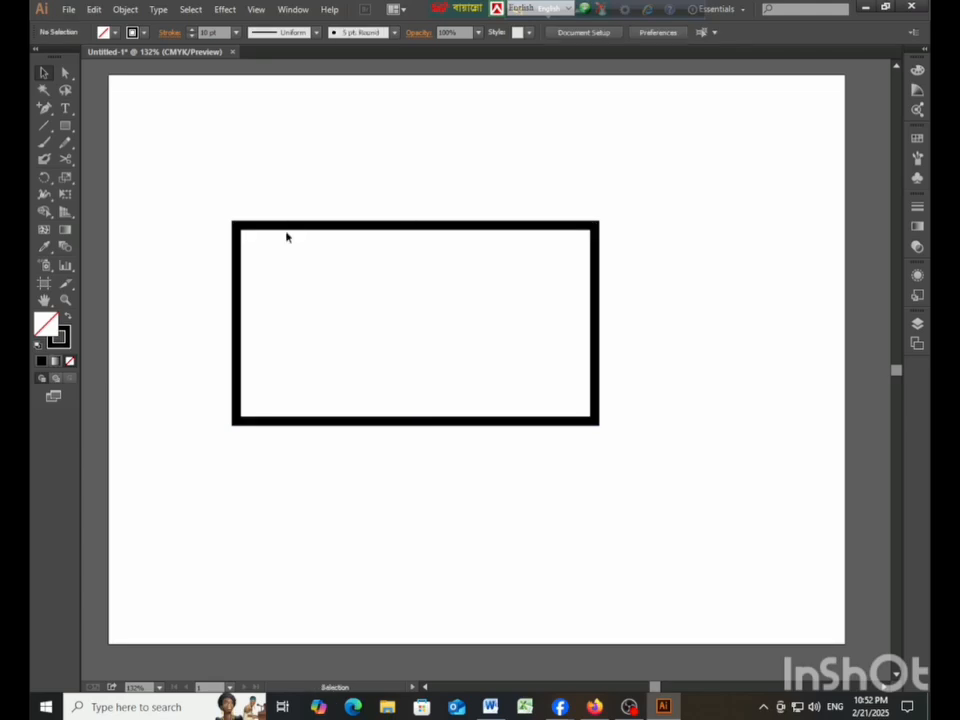
click(298, 226)
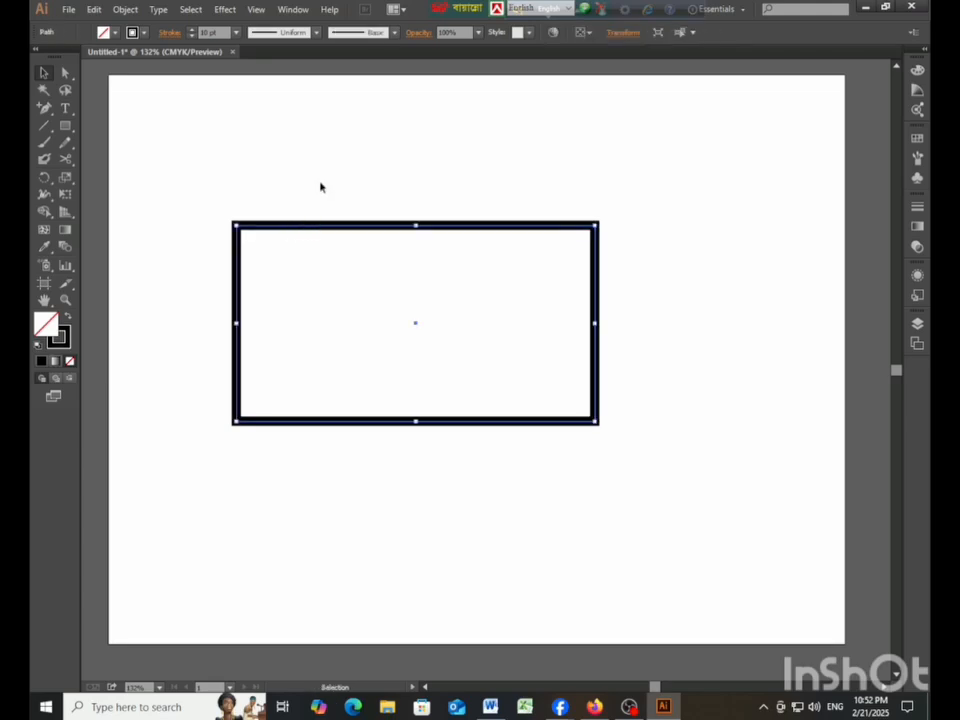
click(320, 187)
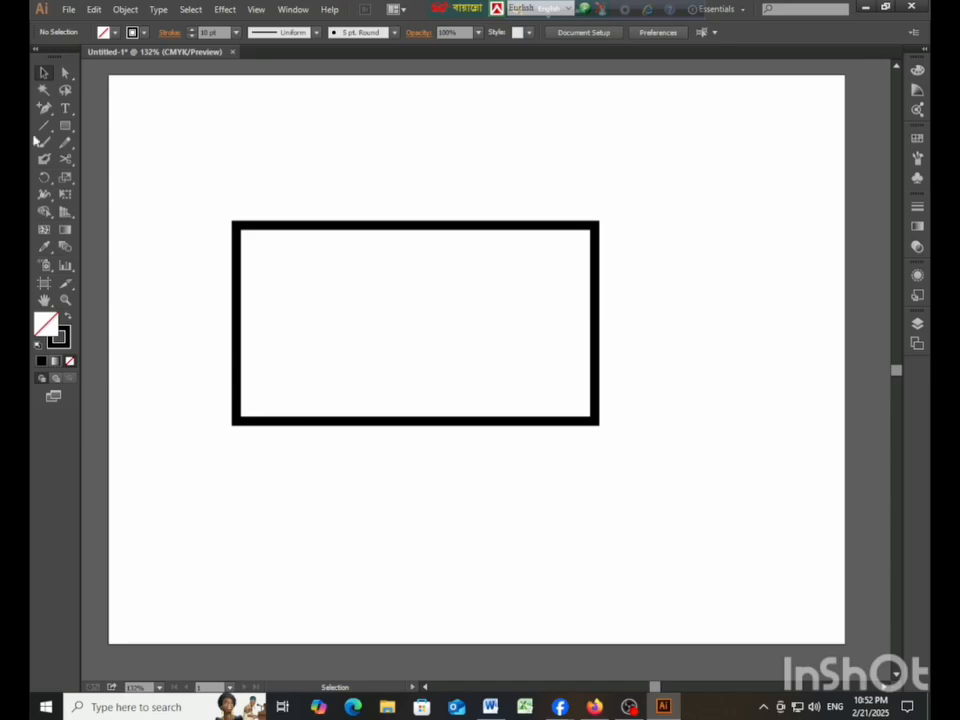
Remove the rectangle's upper-left corner point with the Delete Anchor Point tool, turning it into a triangle, and undo the removal
click(46, 108)
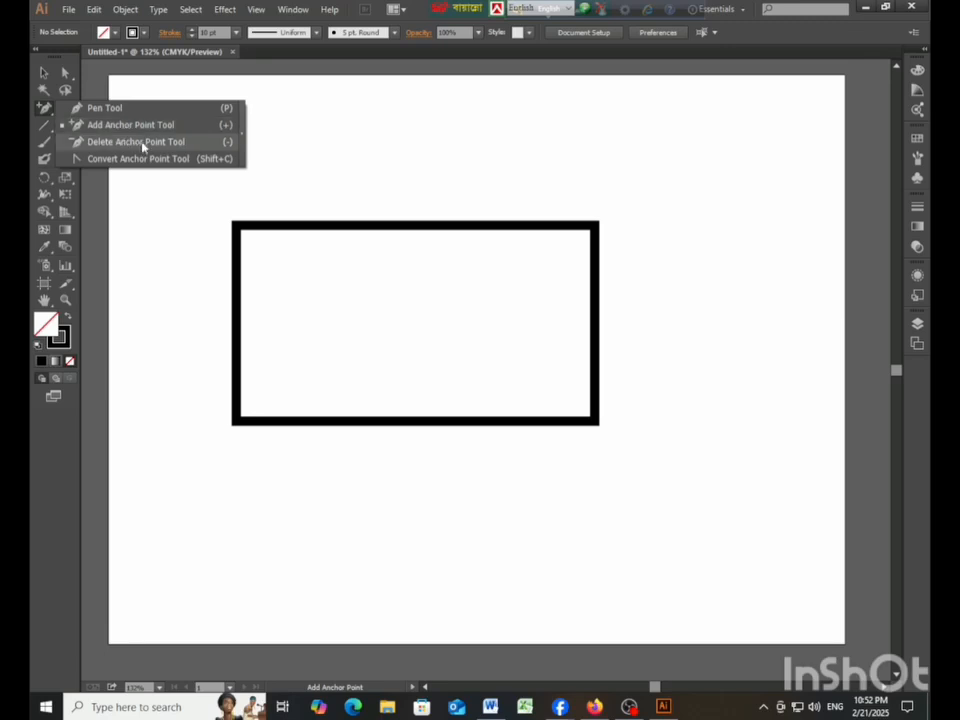
click(44, 72)
click(283, 224)
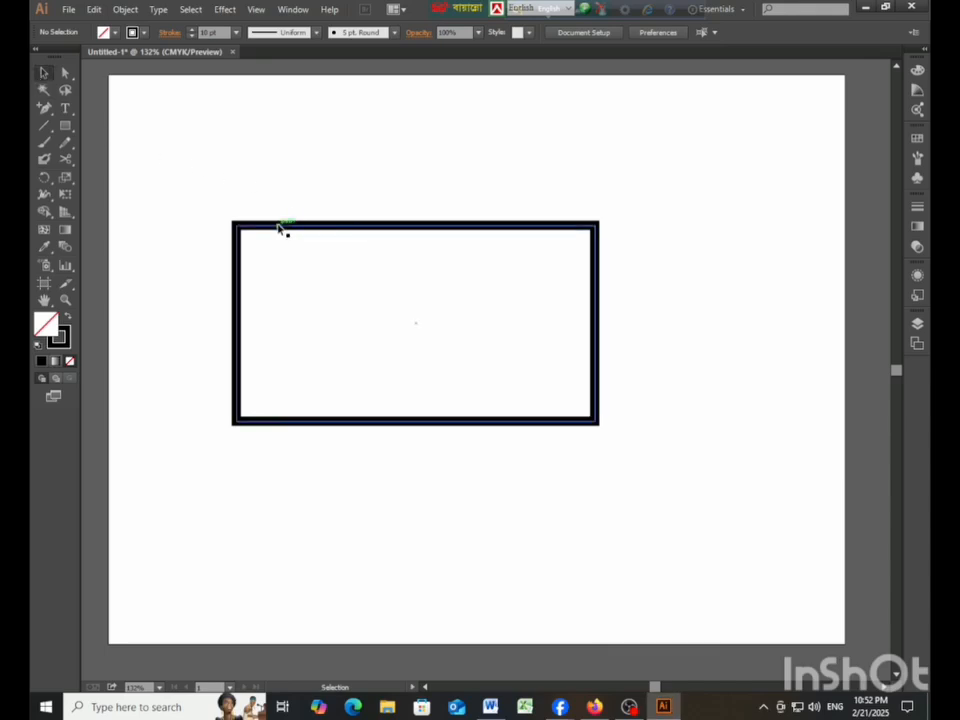
drag(43, 107, 106, 144)
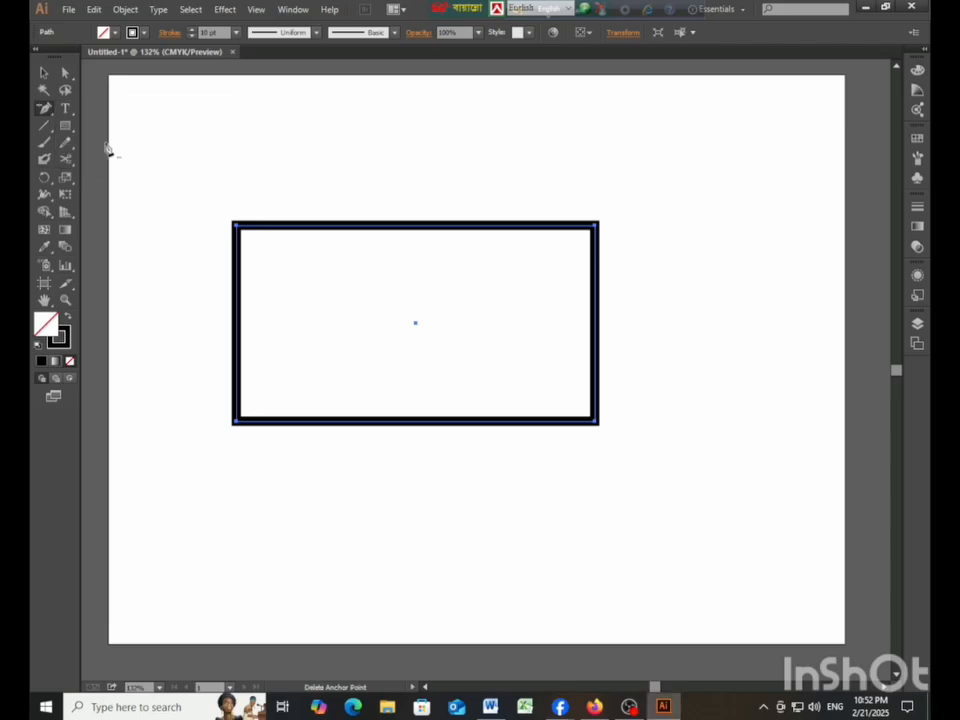
click(237, 229)
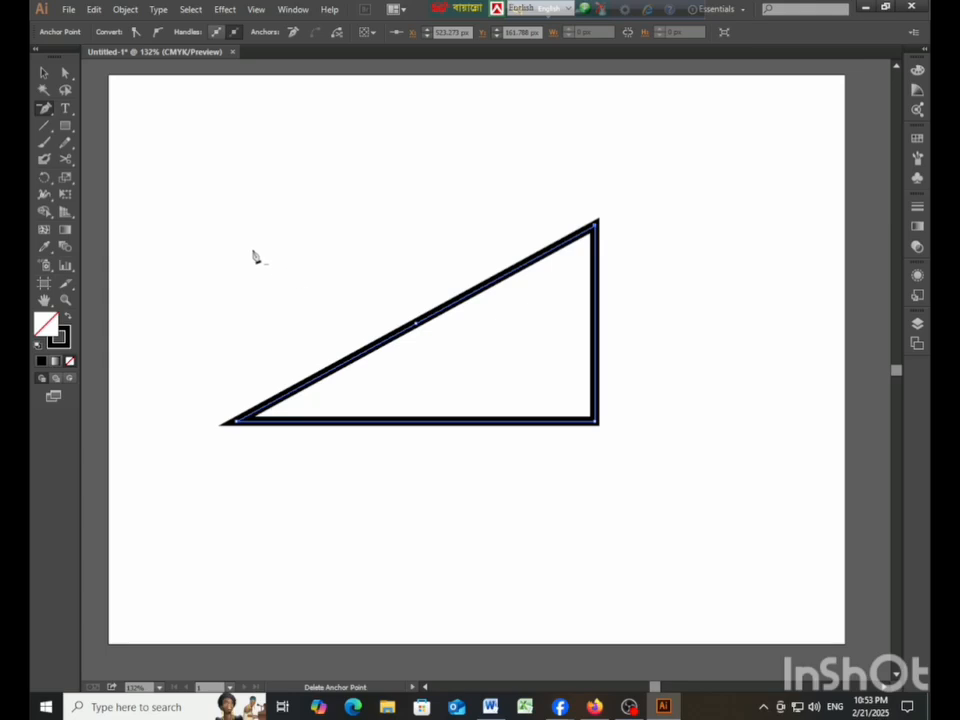
key(v)
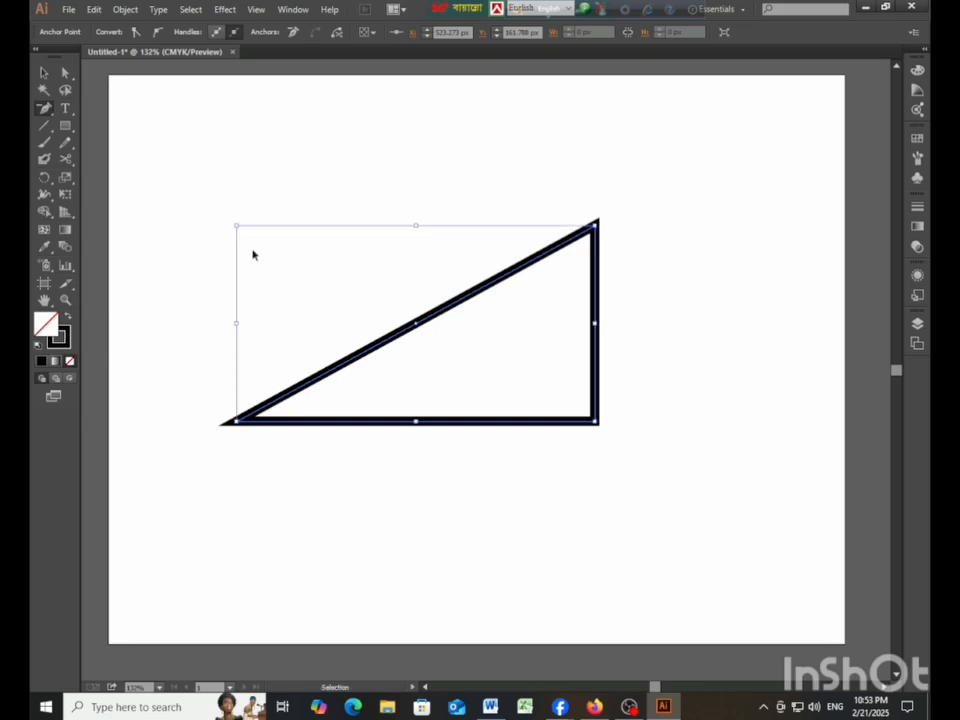
key(ctrl+z)
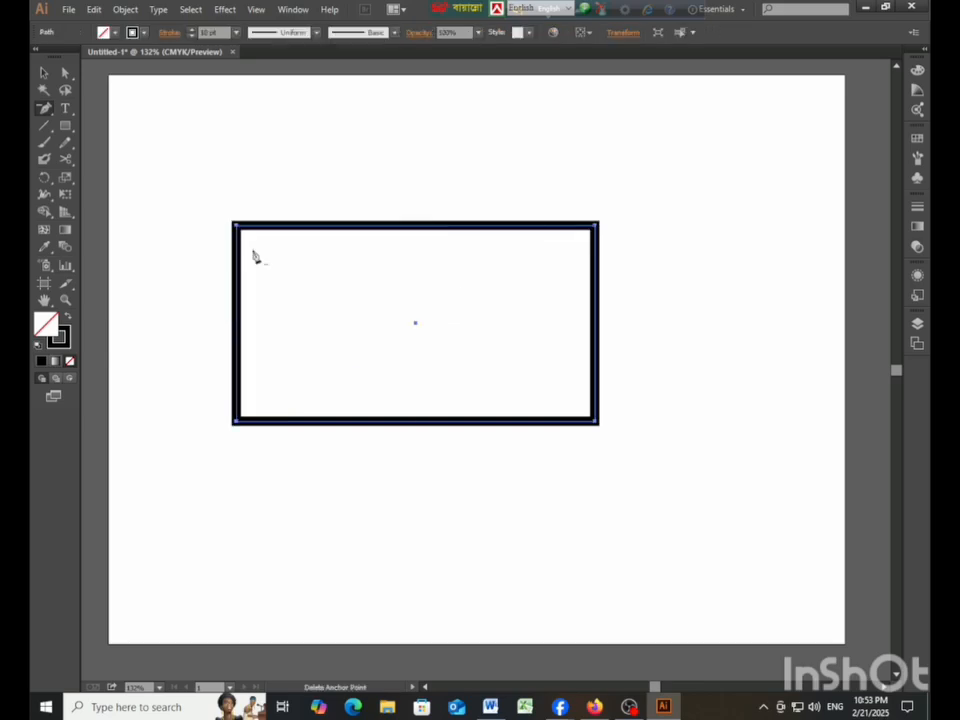
Turn the rectangle's upper-left corner into a smooth point with Convert Anchor Point, reset it to a corner, and curve it again to bulge outward
click(43, 72)
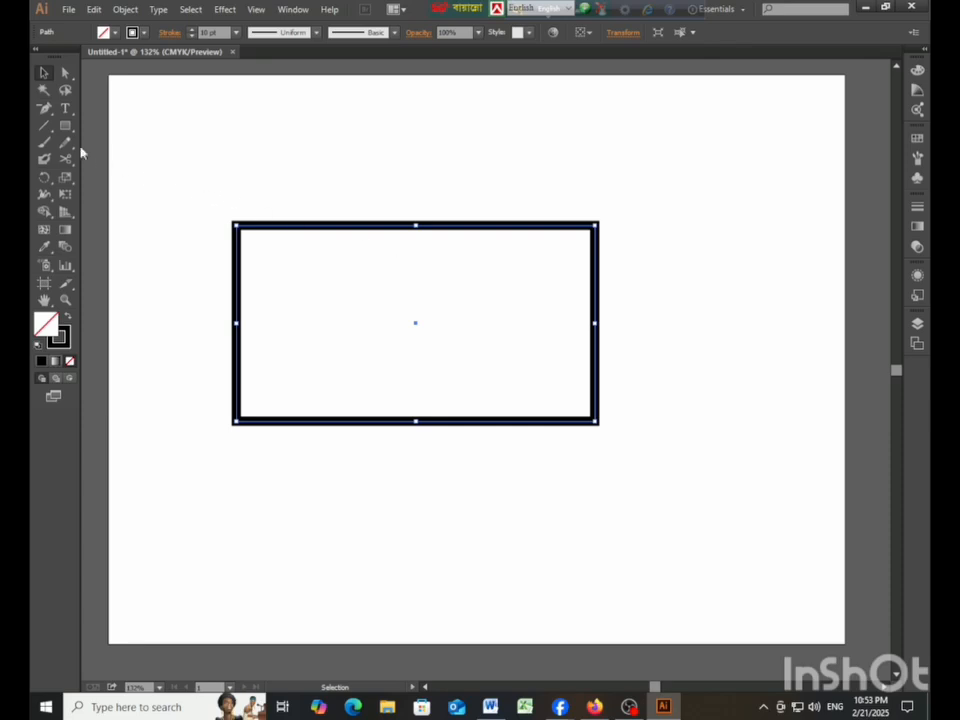
click(46, 110)
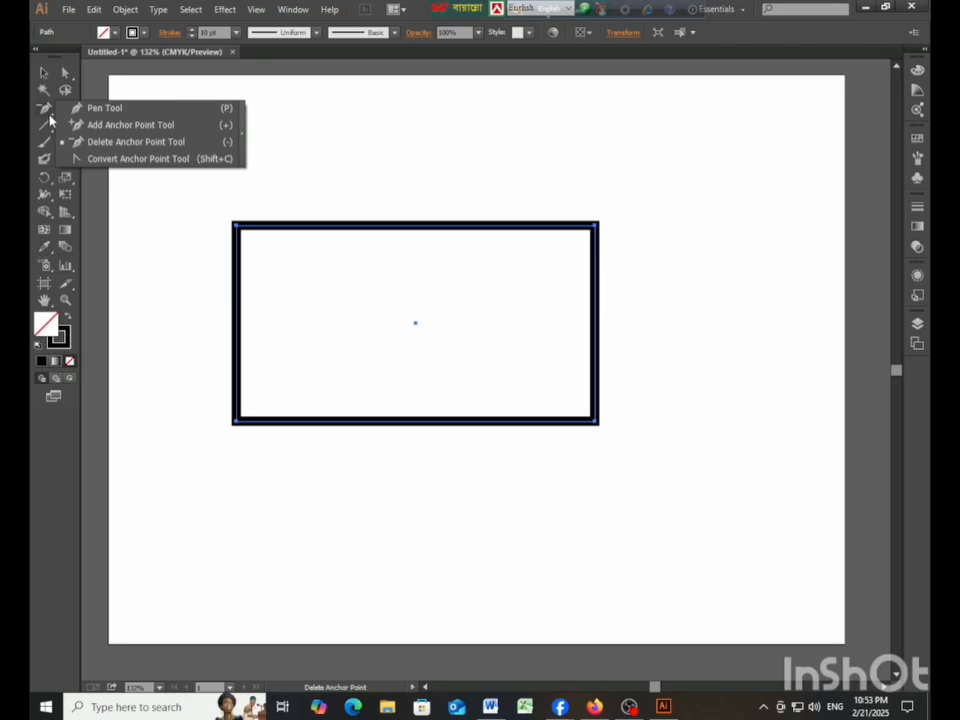
click(115, 159)
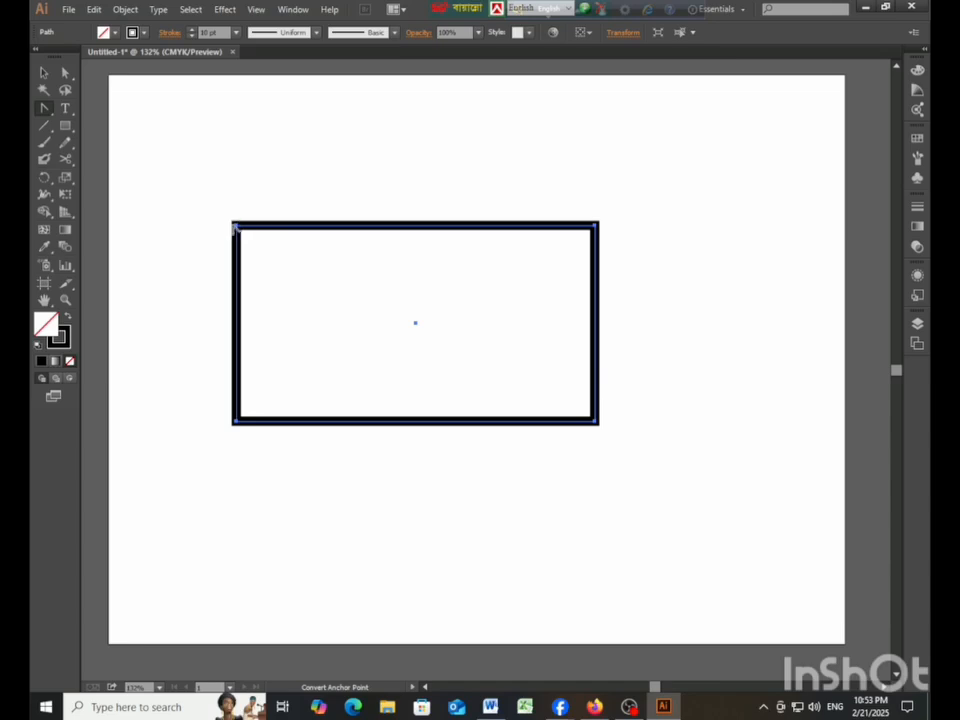
drag(236, 225, 280, 258)
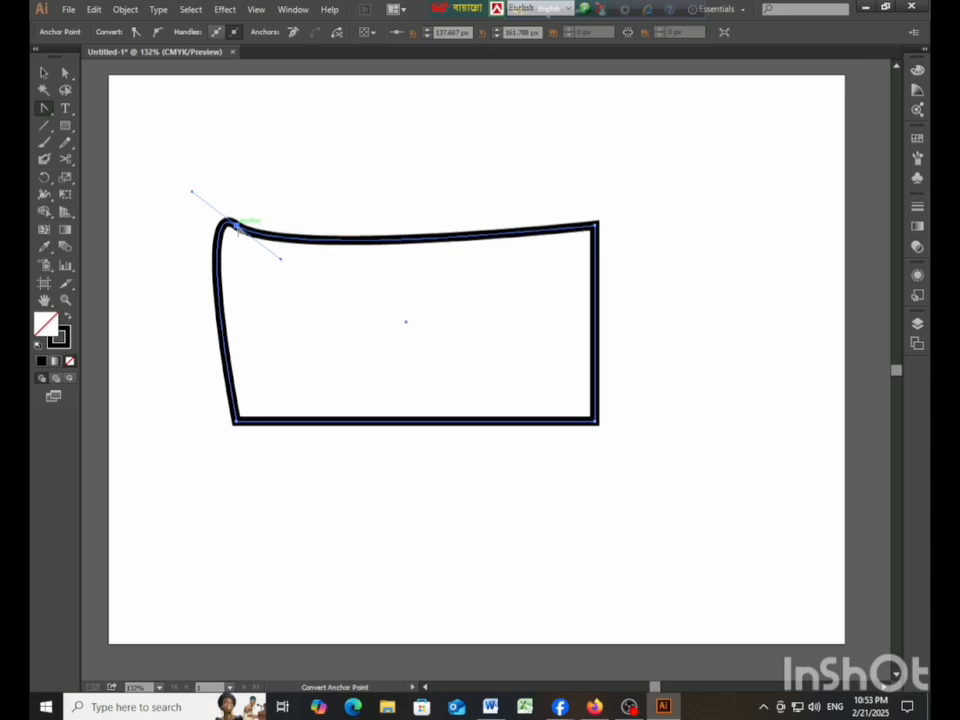
click(236, 227)
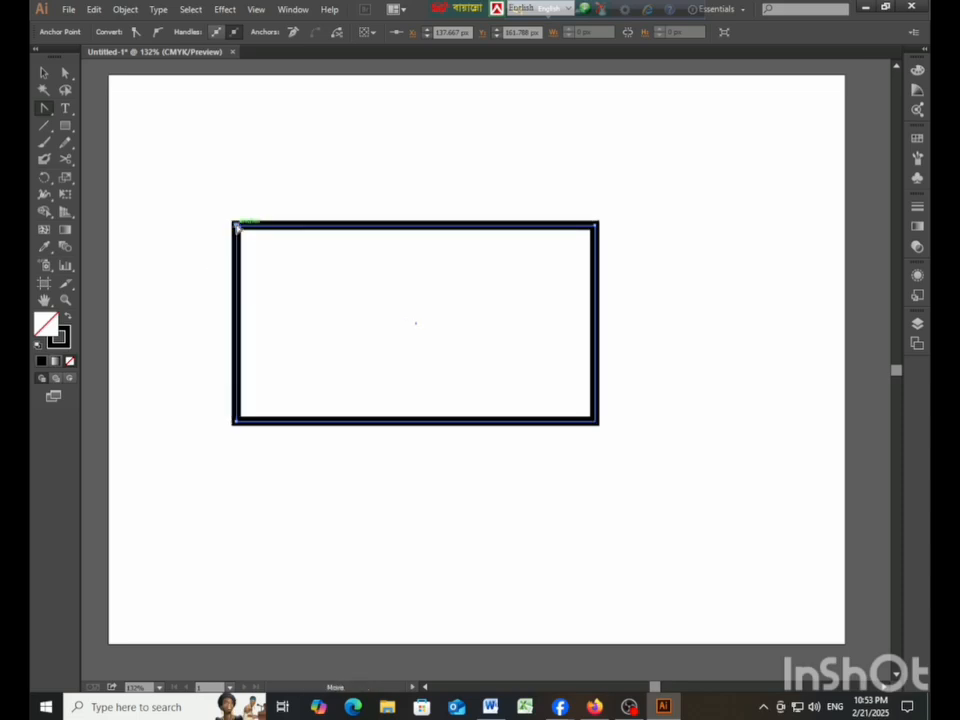
mouse_move(236, 227)
mouse_down()
mouse_move(272, 180)
mouse_move(324, 178)
mouse_move(293, 168)
mouse_up()
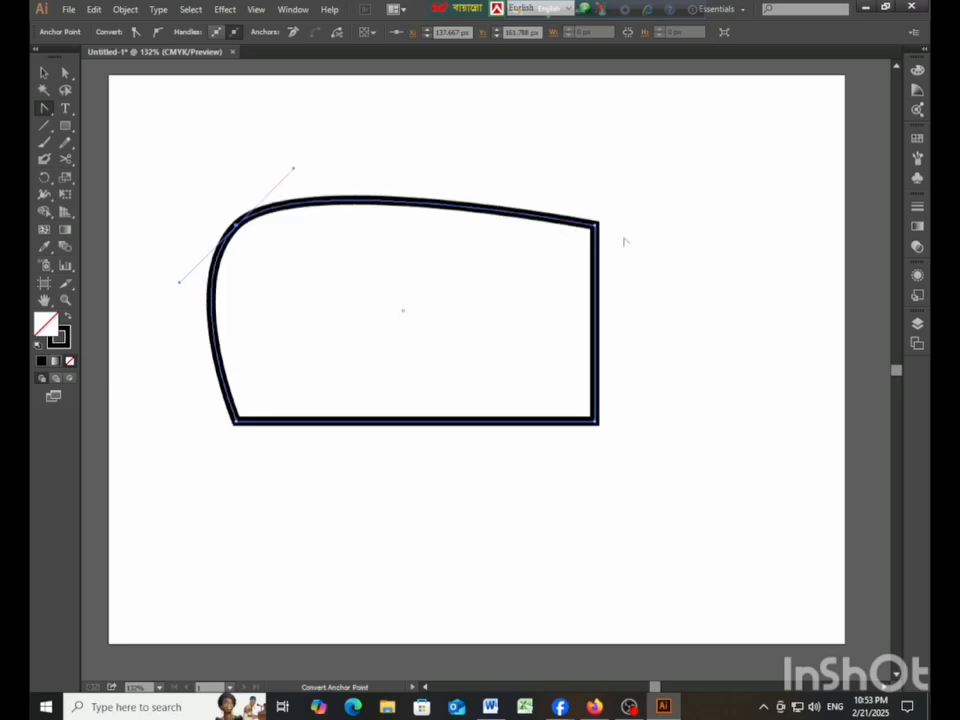
Convert the rectangle's other three corners into smooth points by pulling out curve handles with Convert Anchor Point
drag(595, 224, 626, 279)
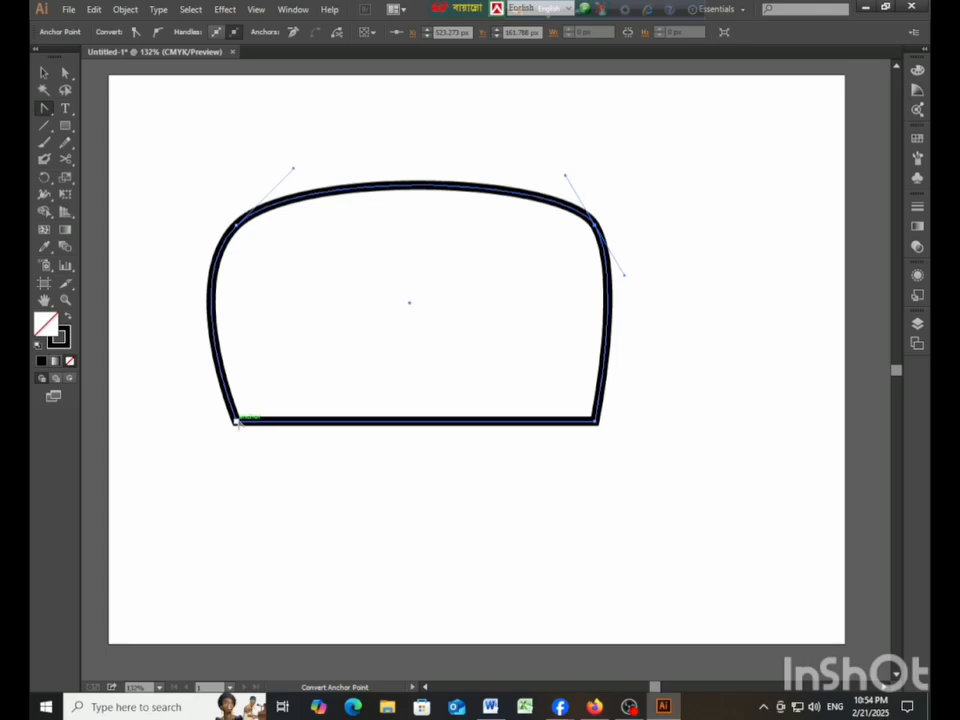
drag(237, 421, 181, 326)
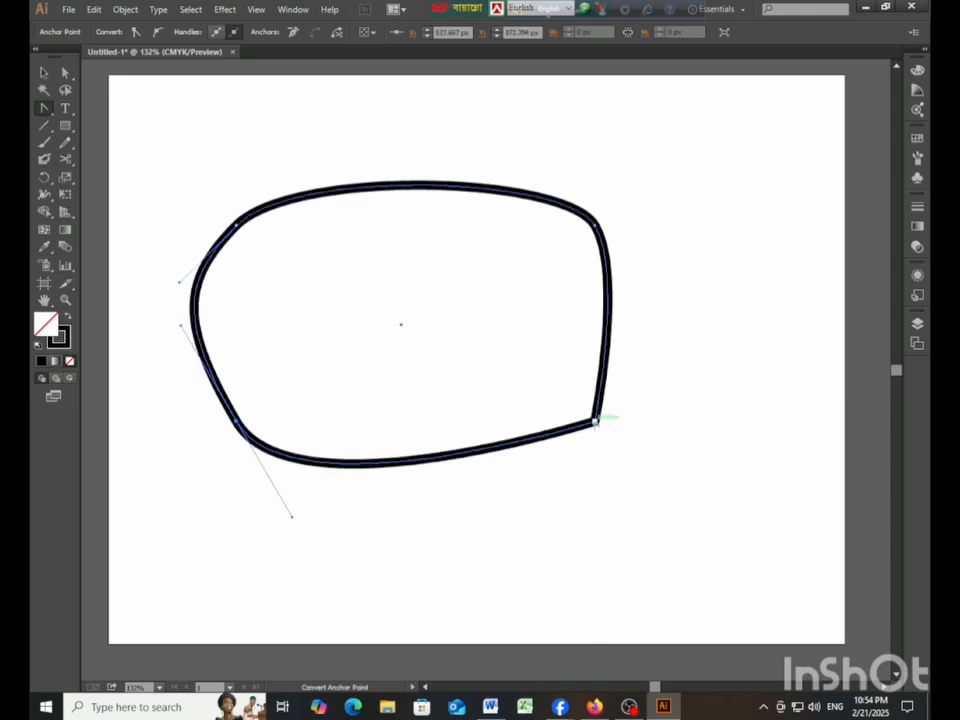
drag(597, 421, 559, 451)
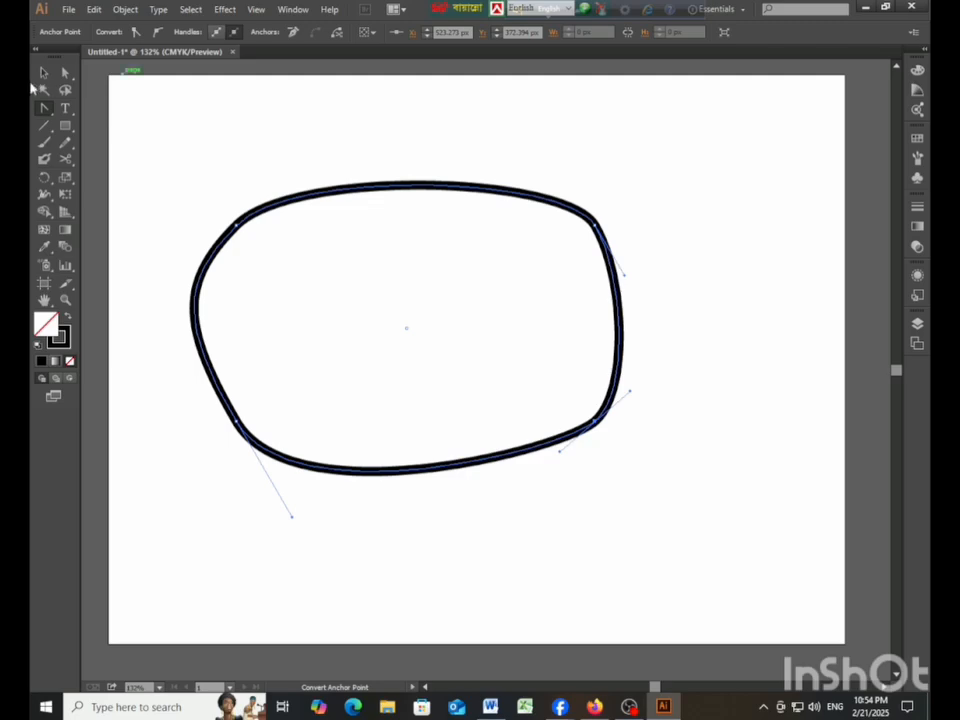
click(43, 74)
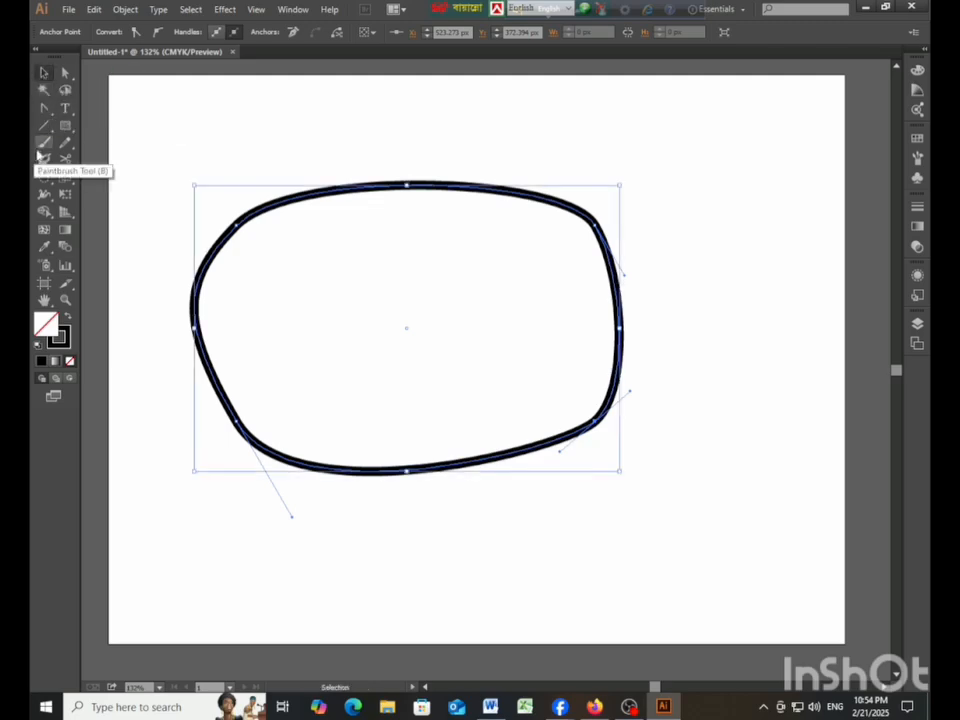
click(45, 112)
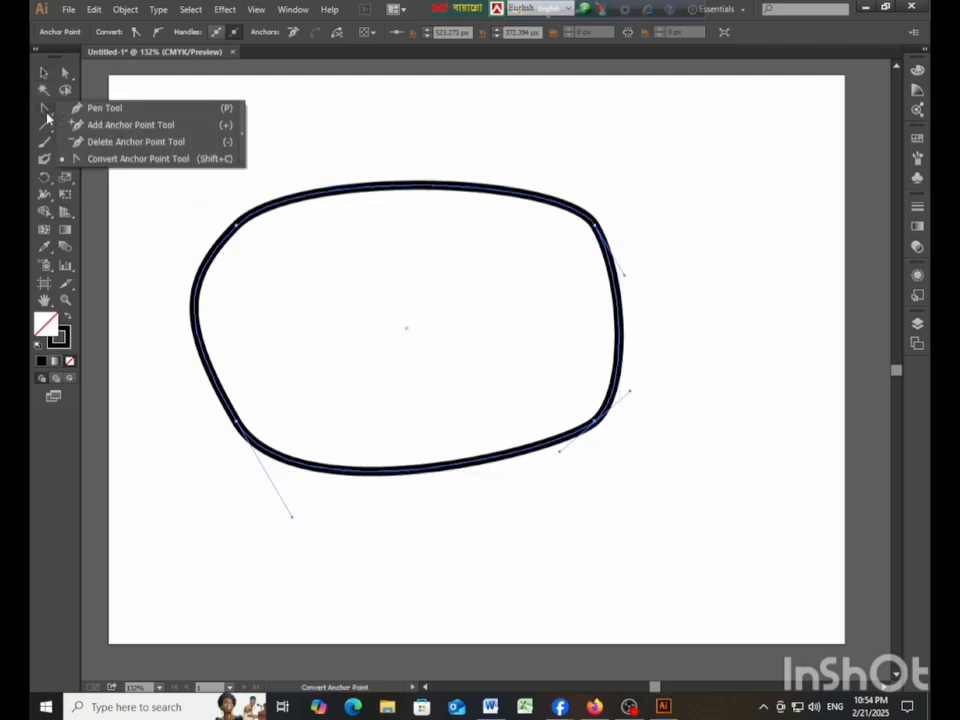
click(165, 191)
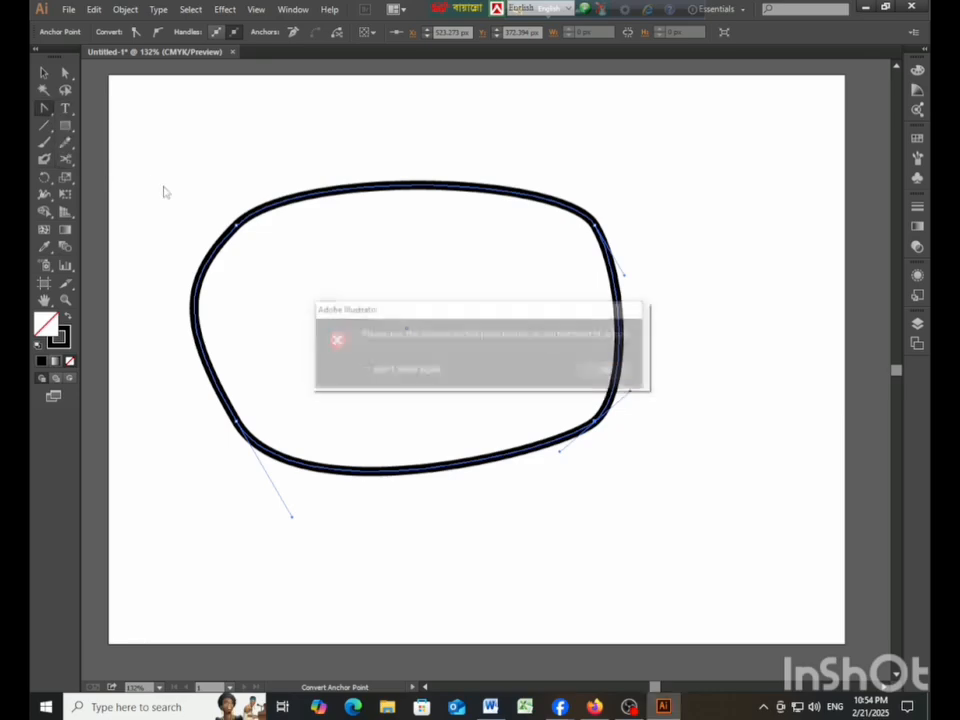
click(600, 370)
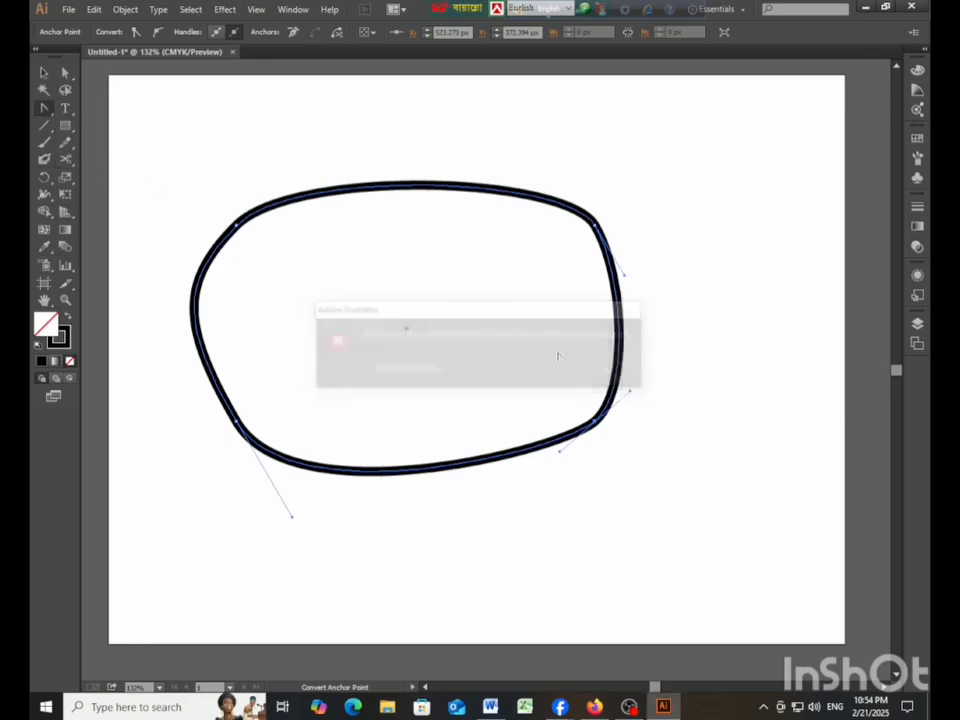
click(45, 72)
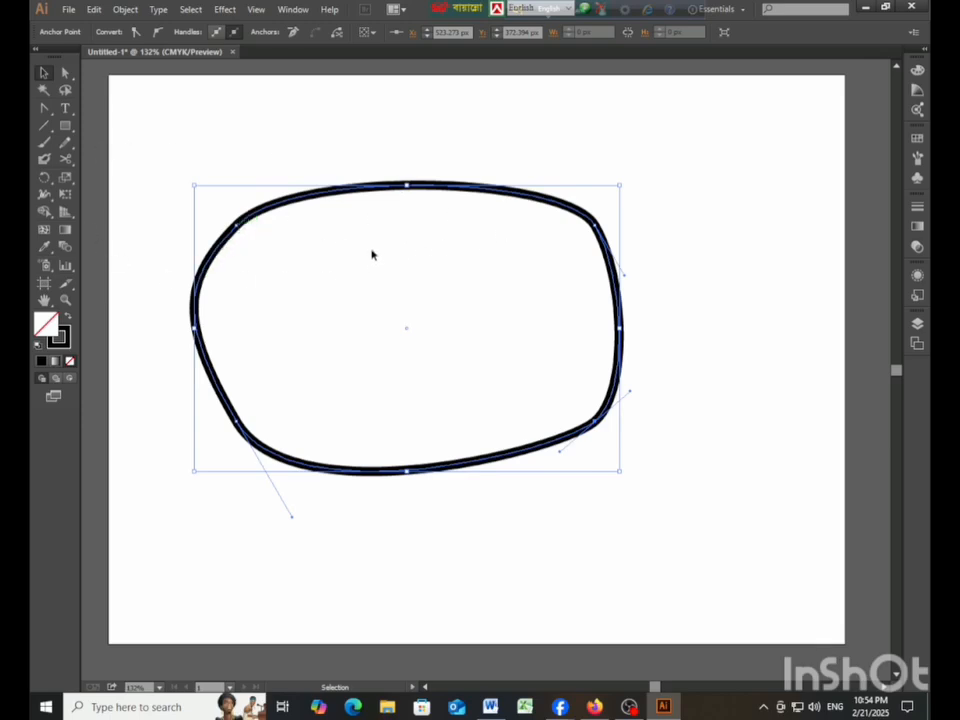
Undo all the corner conversions back to the straight-sided rectangle and deselect it
key(a)
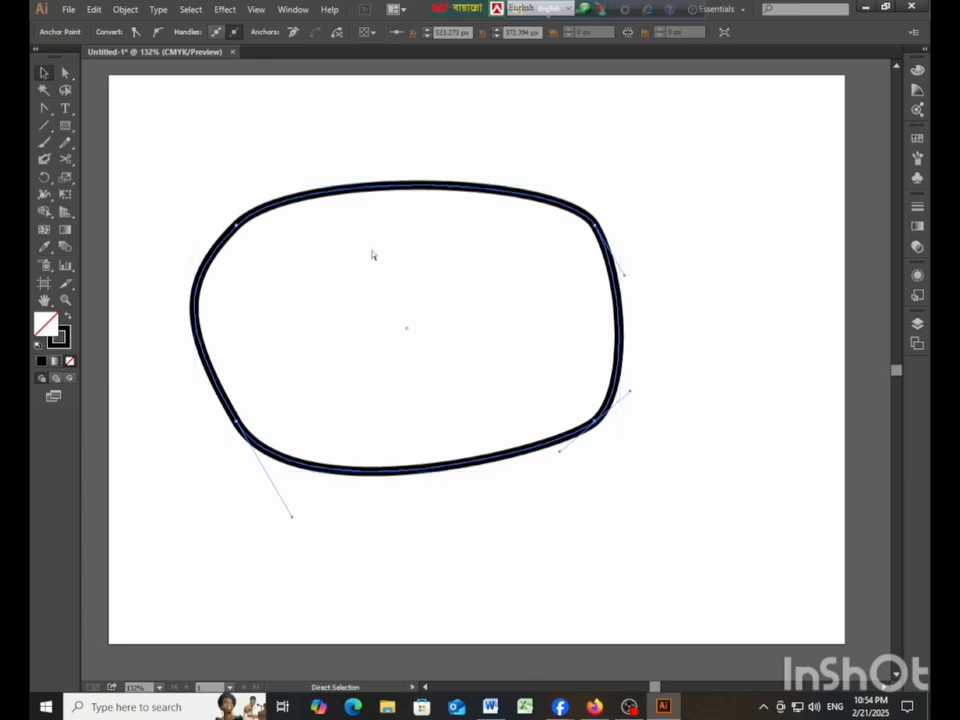
key(ctrl+z)
key(ctrl+z)
key(ctrl+z)
key(ctrl+z)
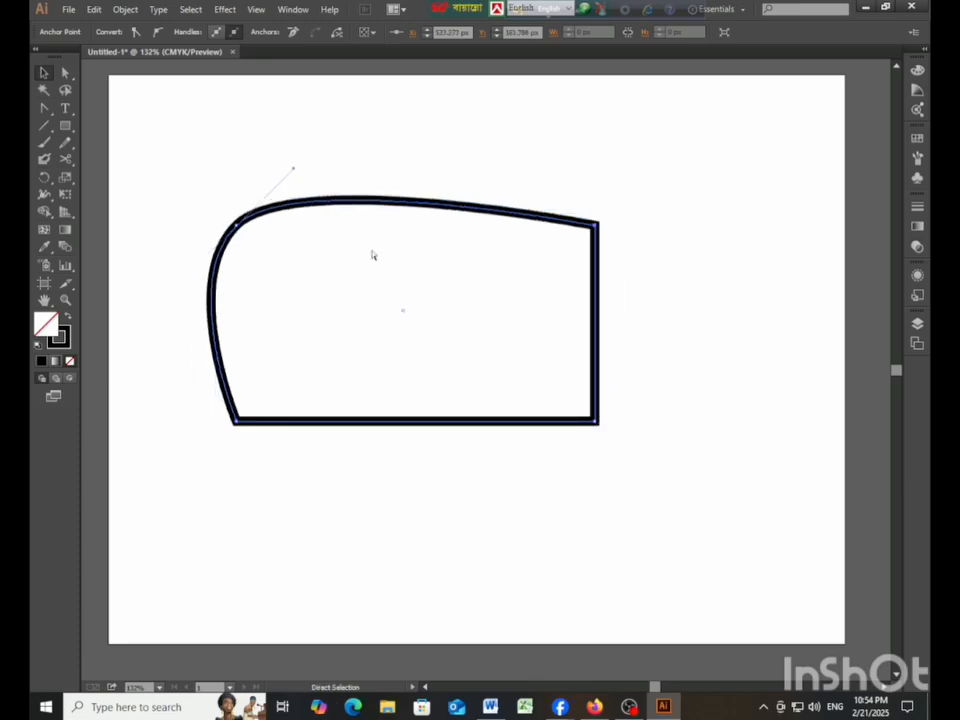
click(43, 70)
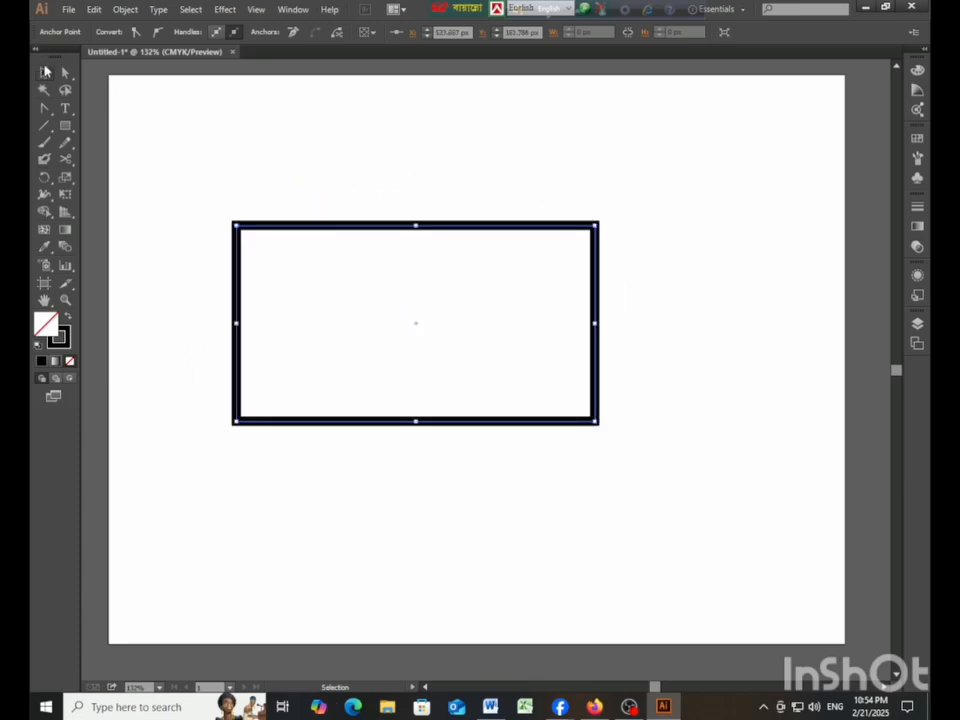
drag(43, 107, 91, 112)
click(43, 72)
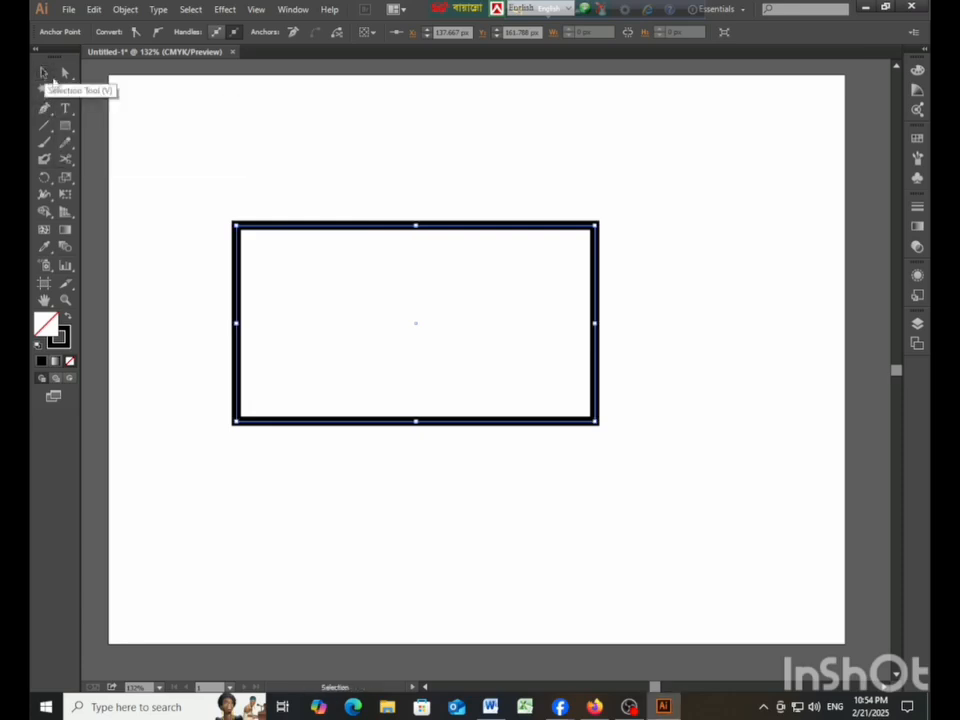
click(209, 146)
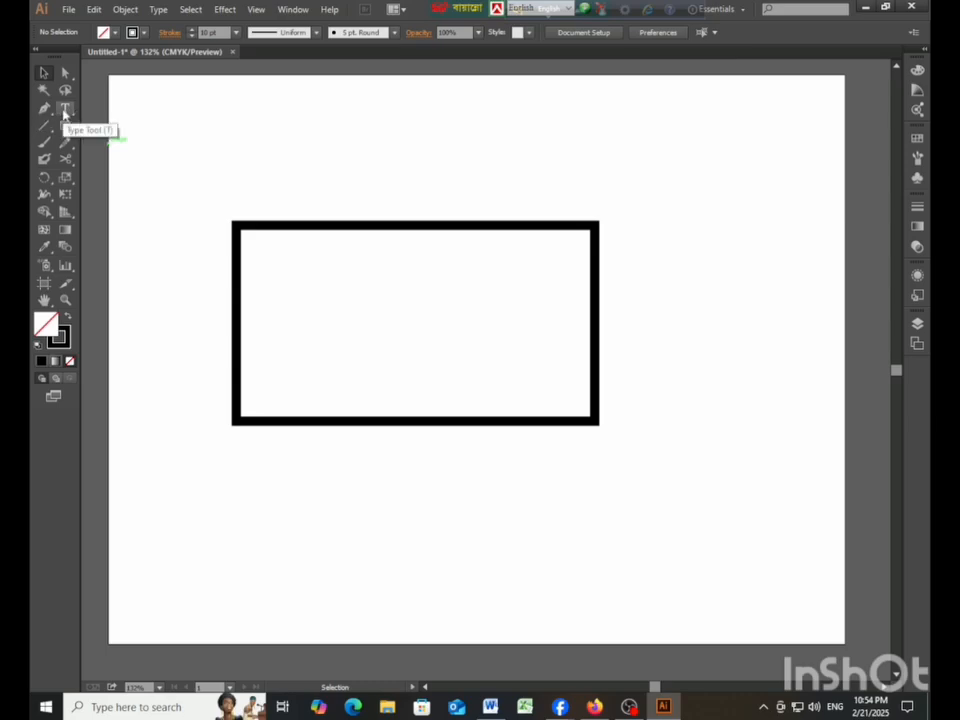
Look through the Type tool variants and delete the rectangle from the artboard
drag(64, 108, 70, 116)
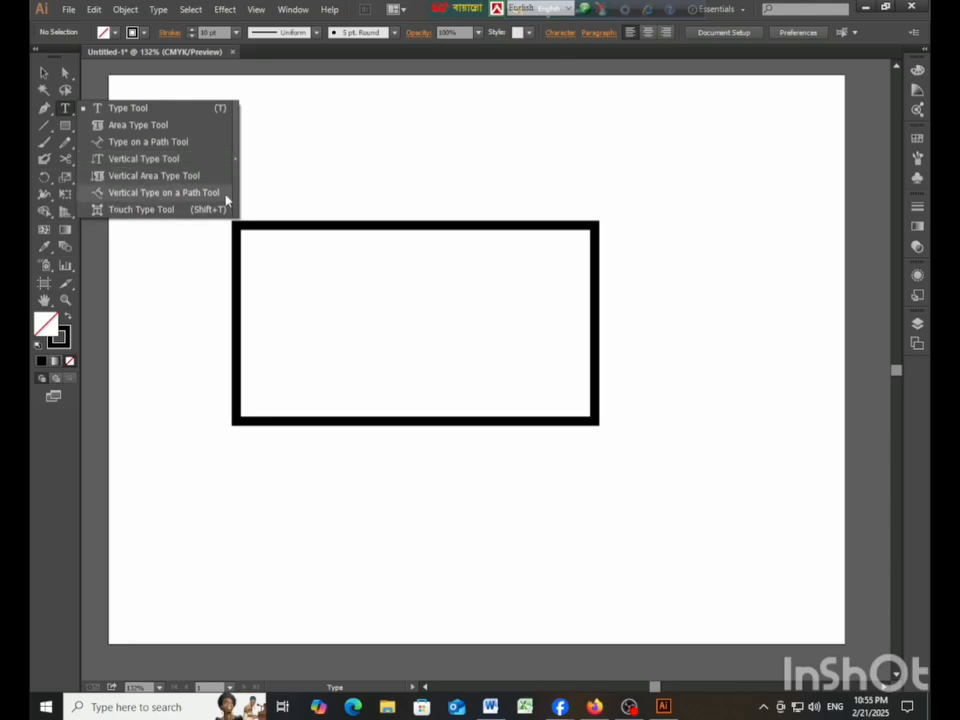
click(44, 73)
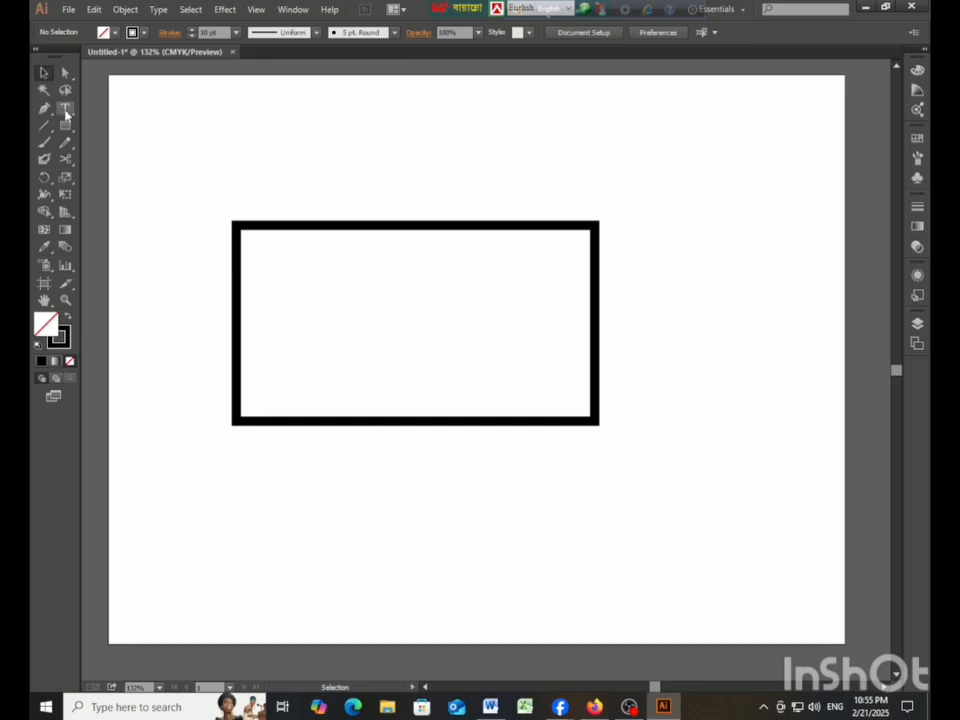
click(366, 228)
click(343, 227)
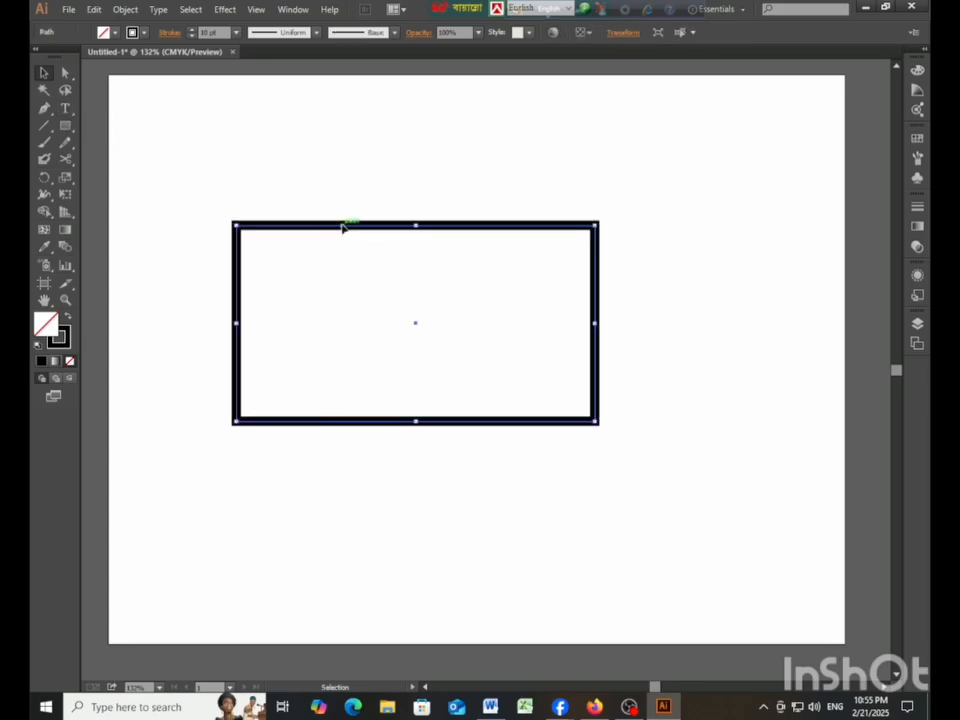
key(Delete)
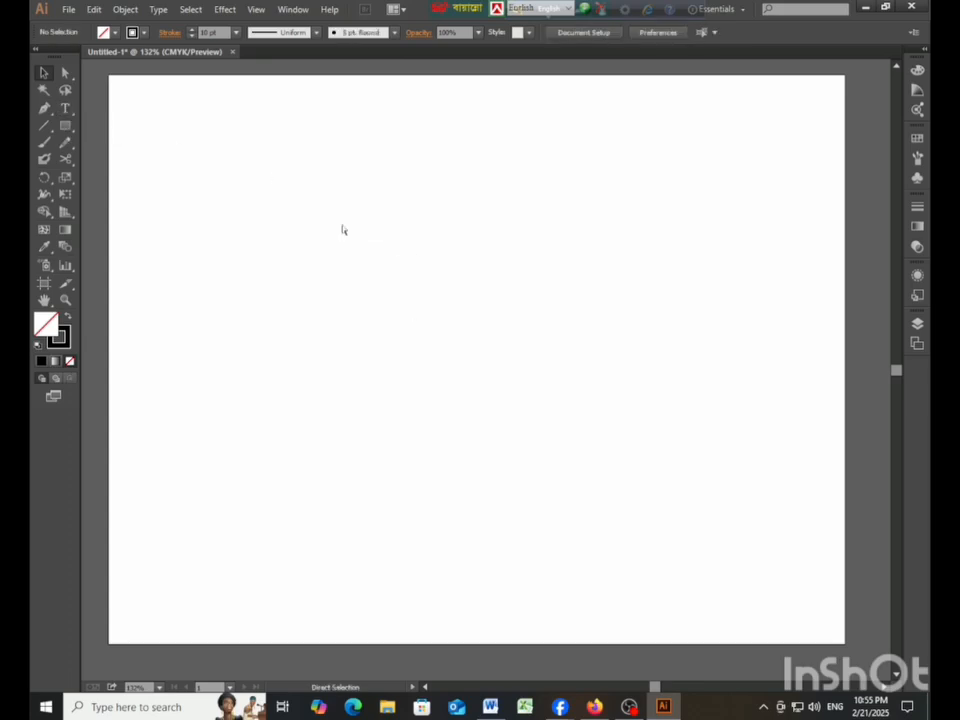
Create point text on the blank artboard with the Type tool, entering "hsjahfjkdsahfjsfsdahfjkasfhjkdsfh"
click(67, 108)
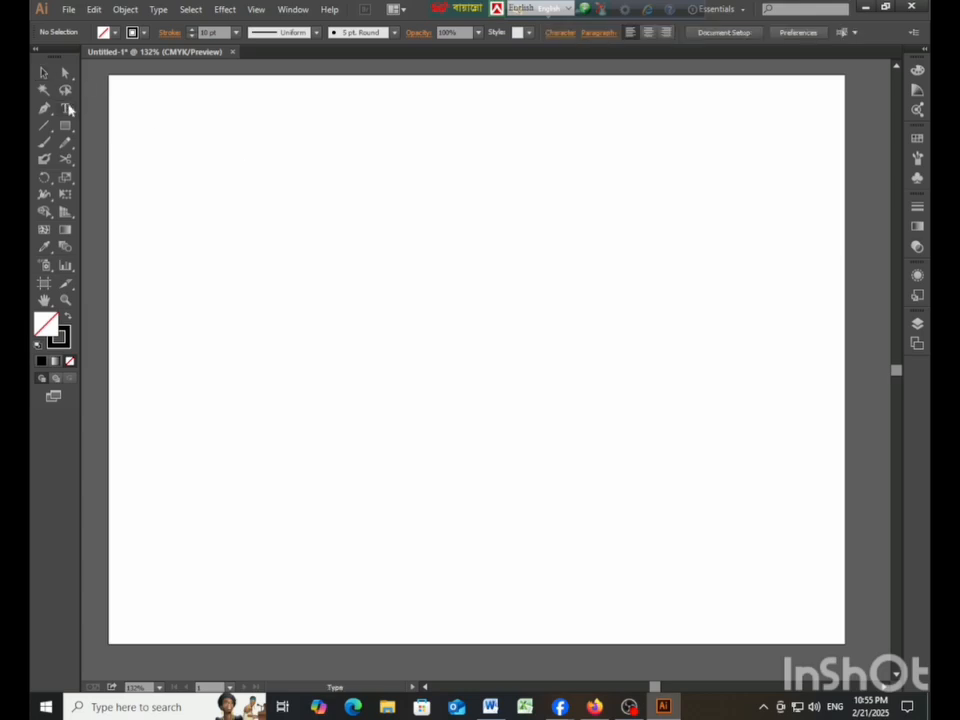
drag(67, 108, 98, 106)
click(320, 307)
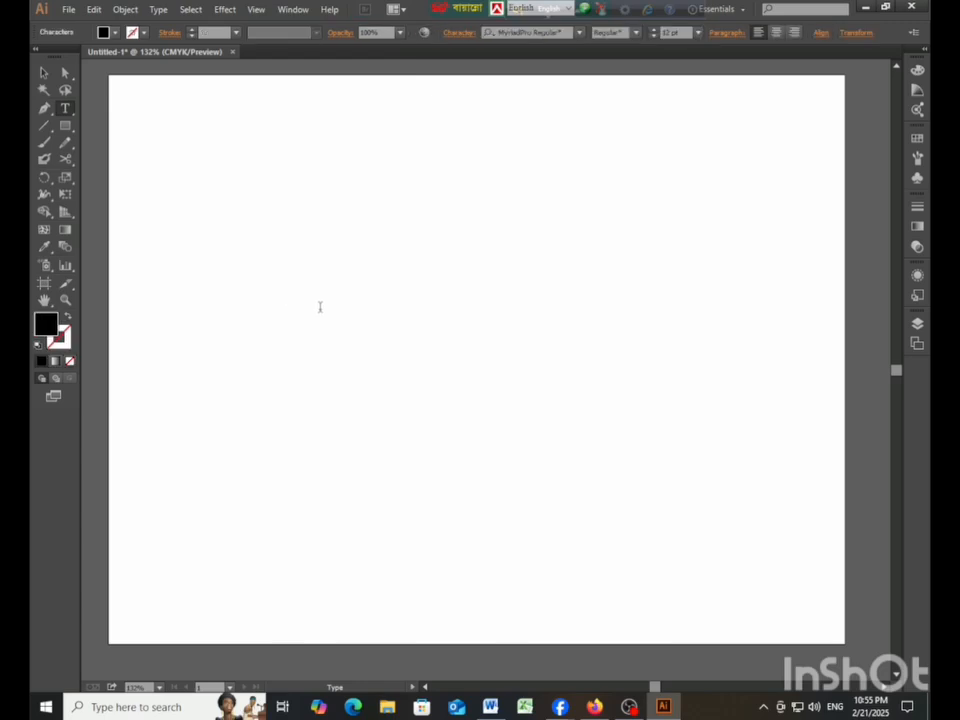
text(hsjahfjkdsahfjsfsdahfjkasfhjkdsfh)
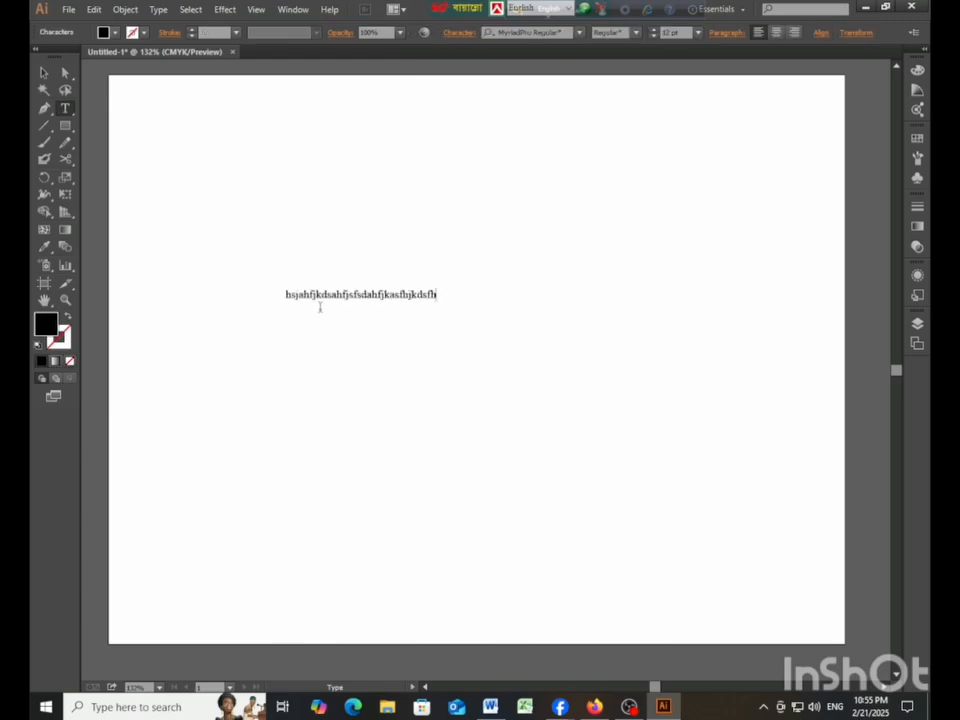
Scale the text line up to about 47 pt and move it so that it fits across the upper half of the artboard
click(43, 72)
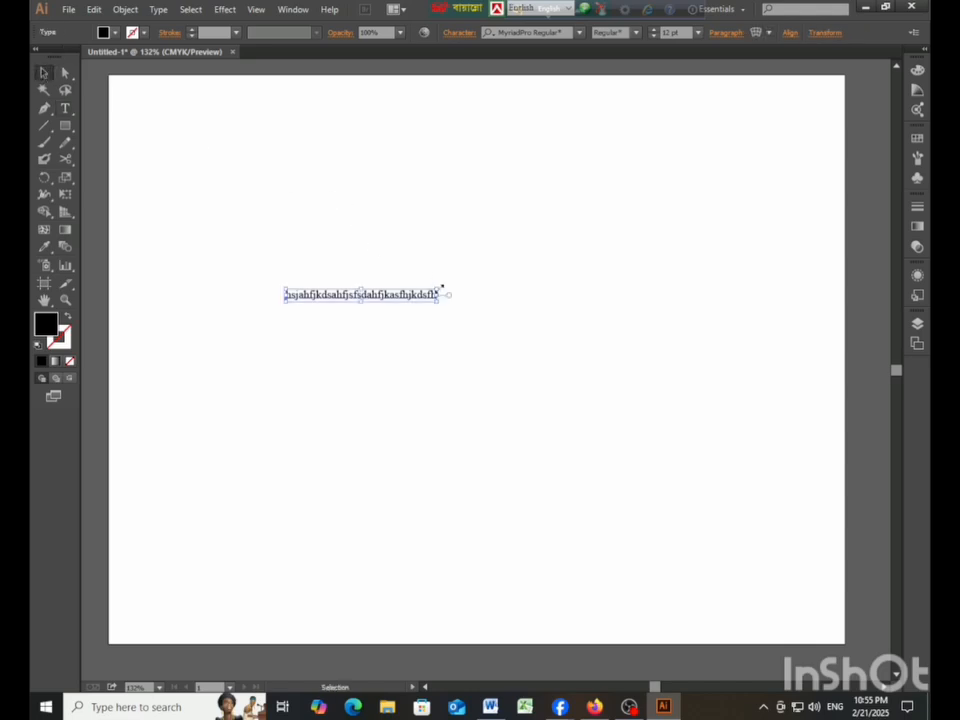
drag(442, 287, 650, 205)
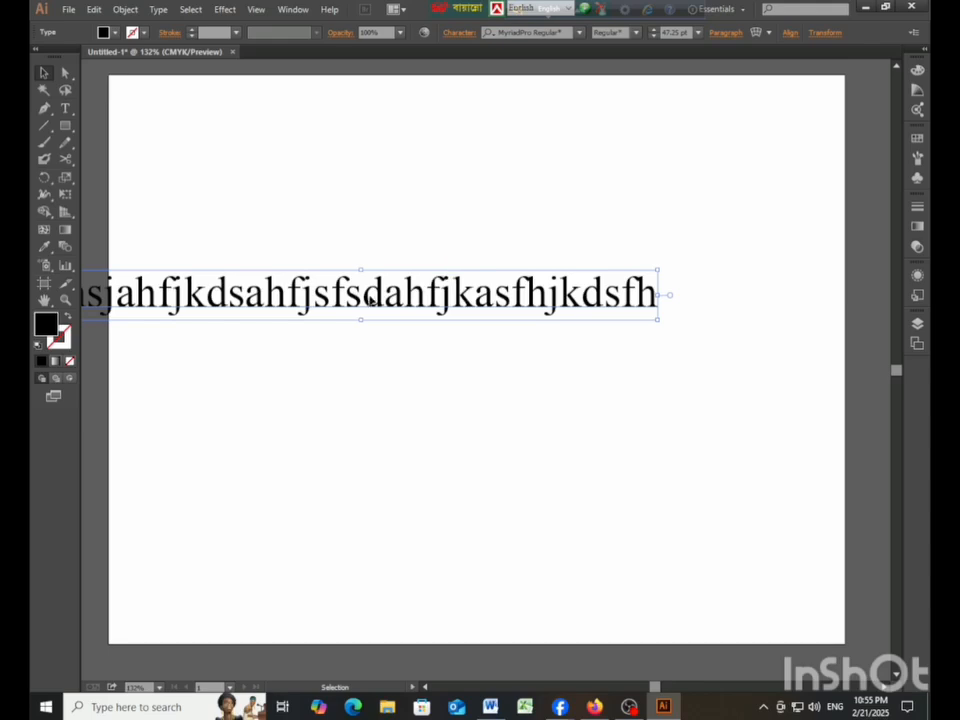
drag(371, 300, 469, 281)
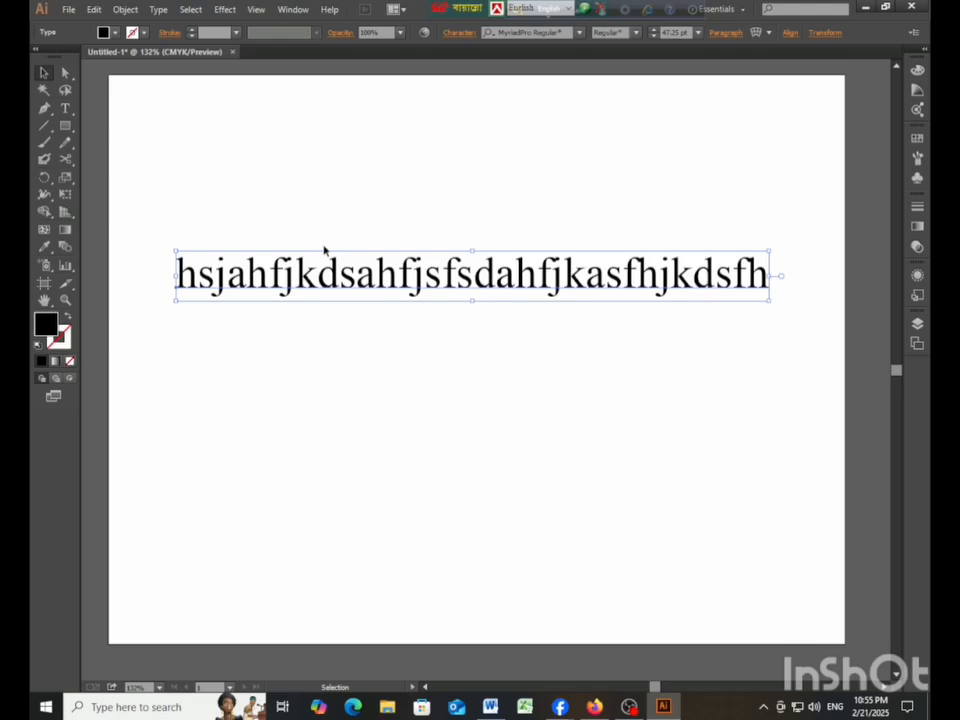
Delete the enlarged text line and look through the Type tool variants
key(a)
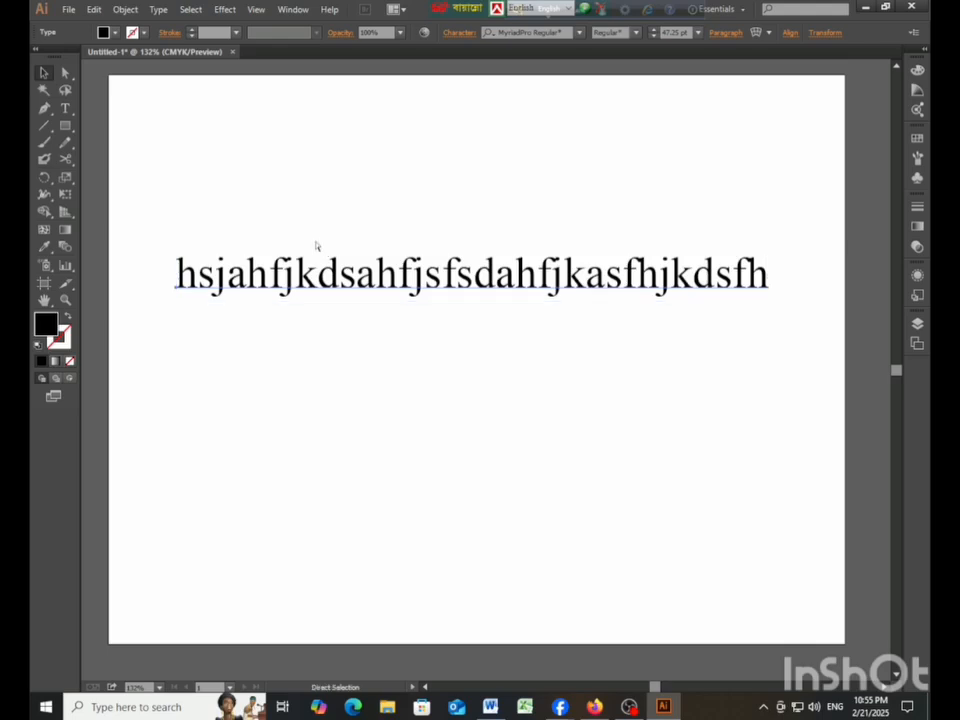
key(Delete)
click(66, 108)
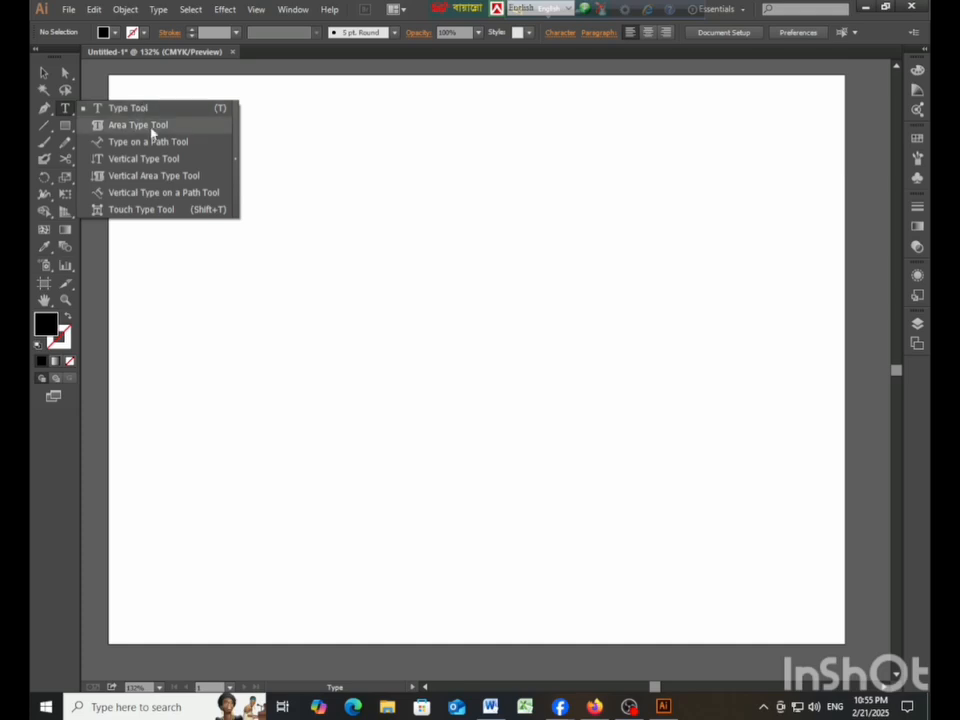
click(44, 73)
Draw a rectangle near the middle of the artboard and swap its fill and stroke so that it has only a black outline
click(65, 125)
mouse_move(324, 287)
mouse_down()
mouse_move(523, 439)
mouse_move(543, 443)
mouse_up()
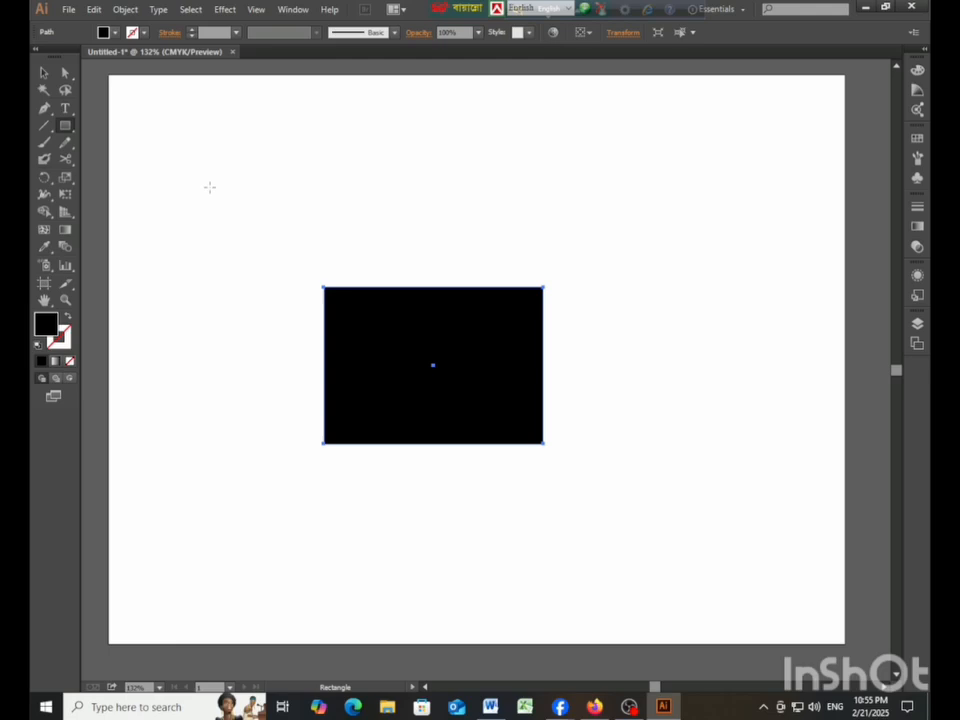
click(66, 317)
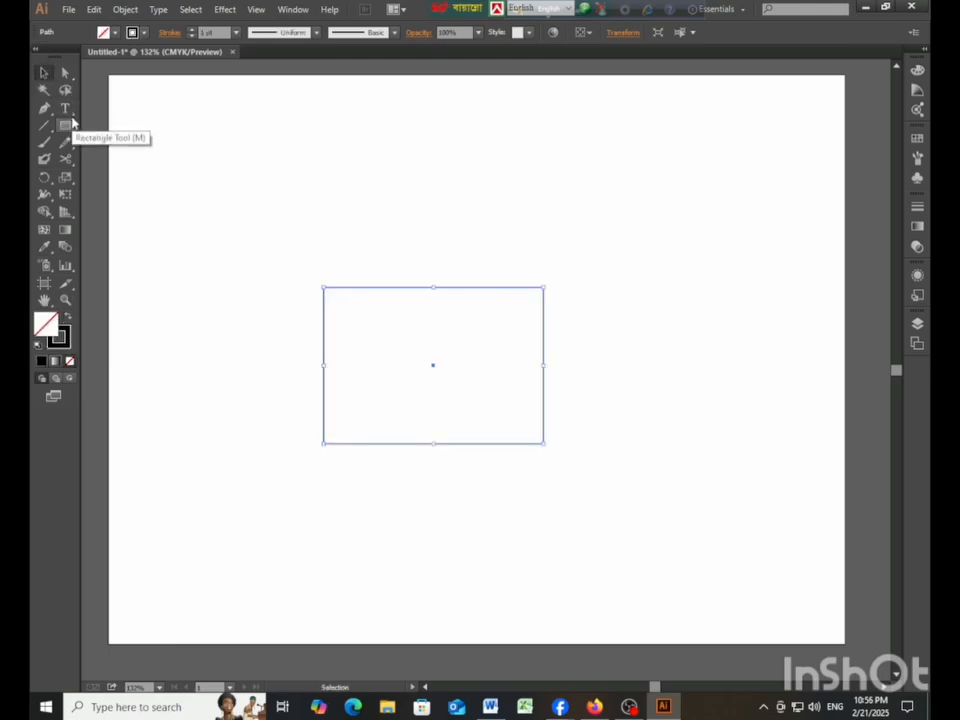
Turn the rectangle into a text area with the Area Type tool, starting from its upper-left corner point
click(65, 110)
click(145, 125)
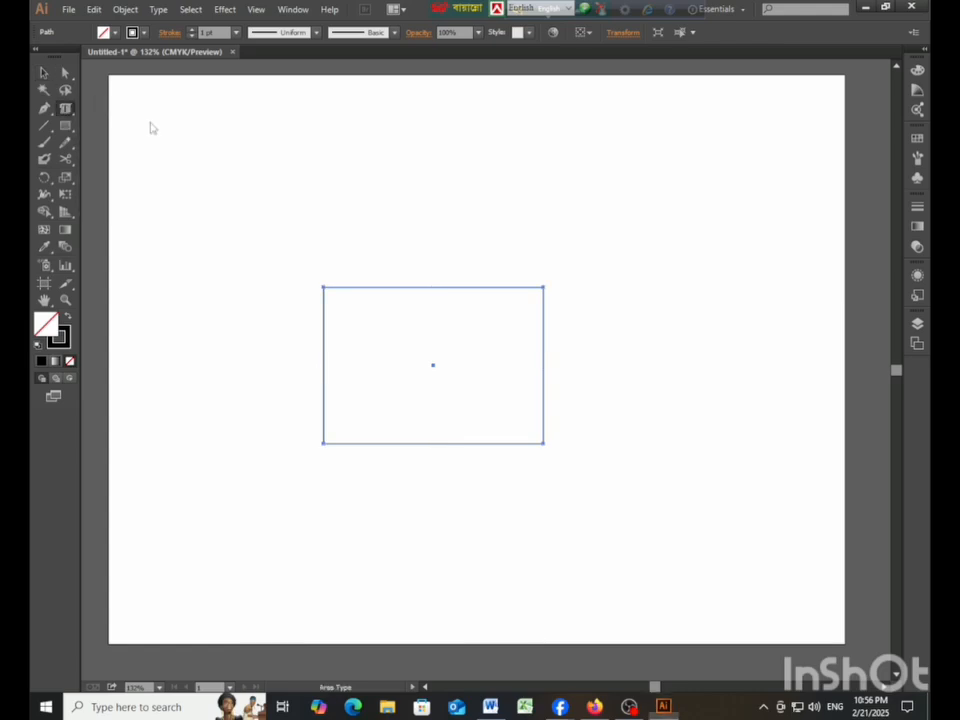
click(443, 286)
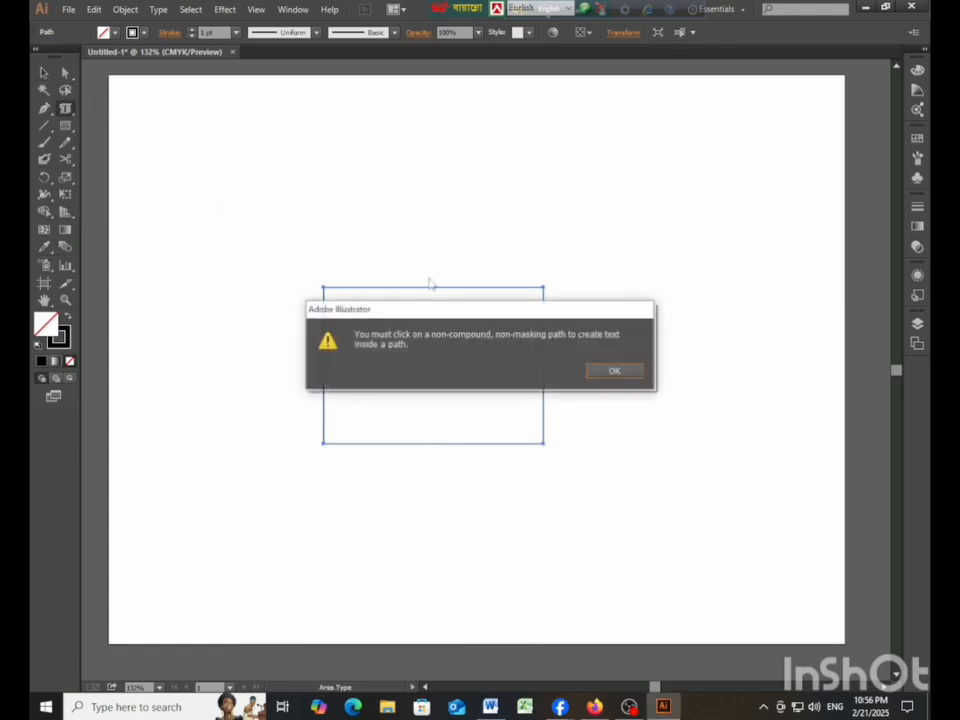
click(617, 371)
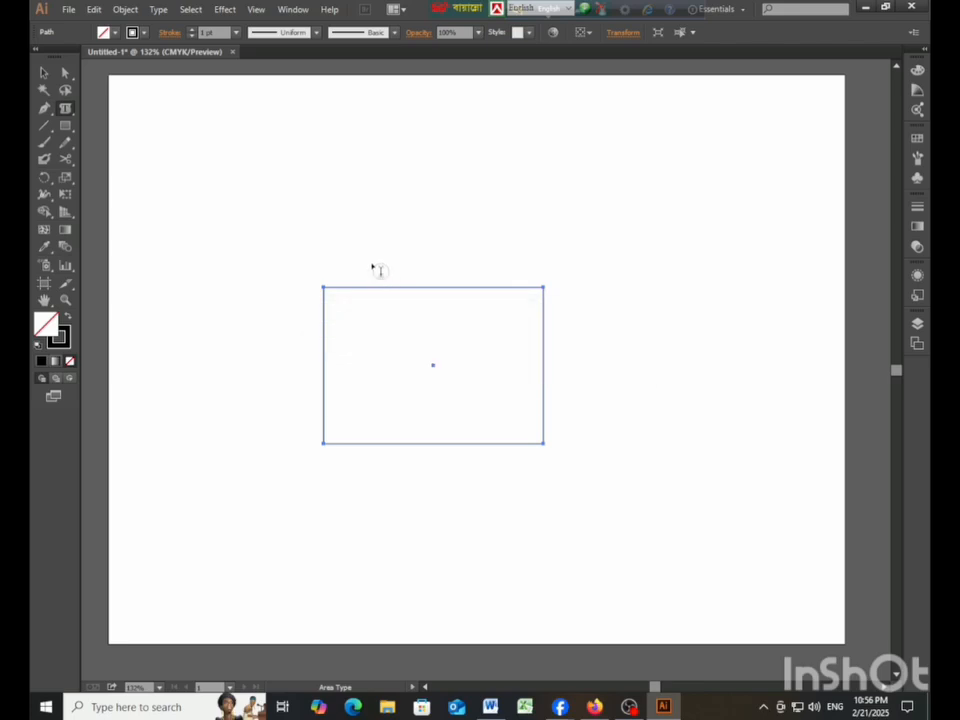
click(373, 280)
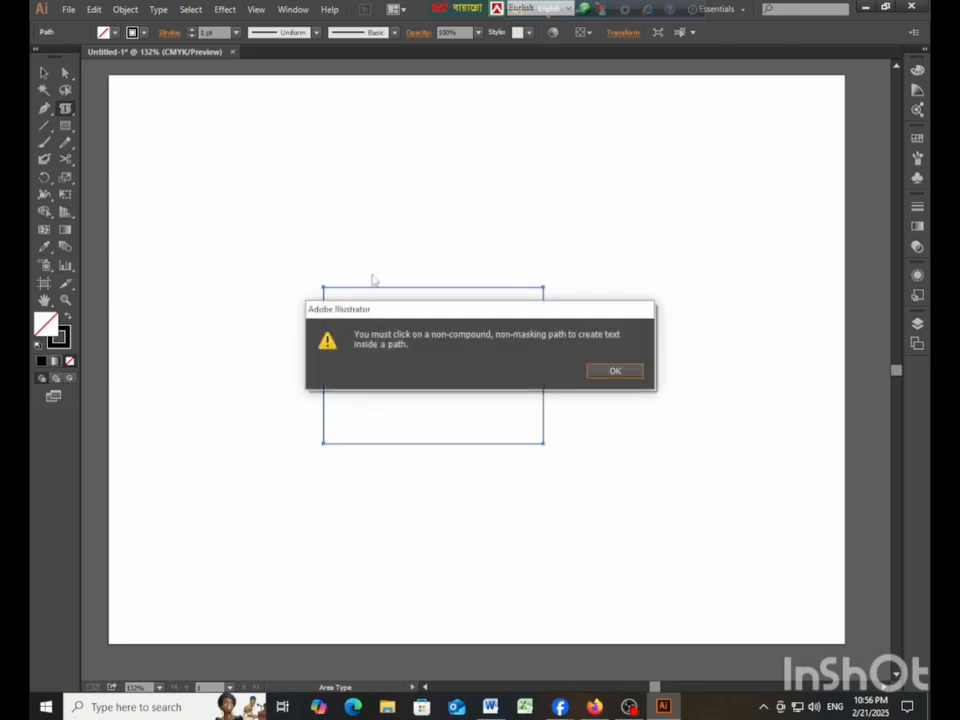
click(615, 372)
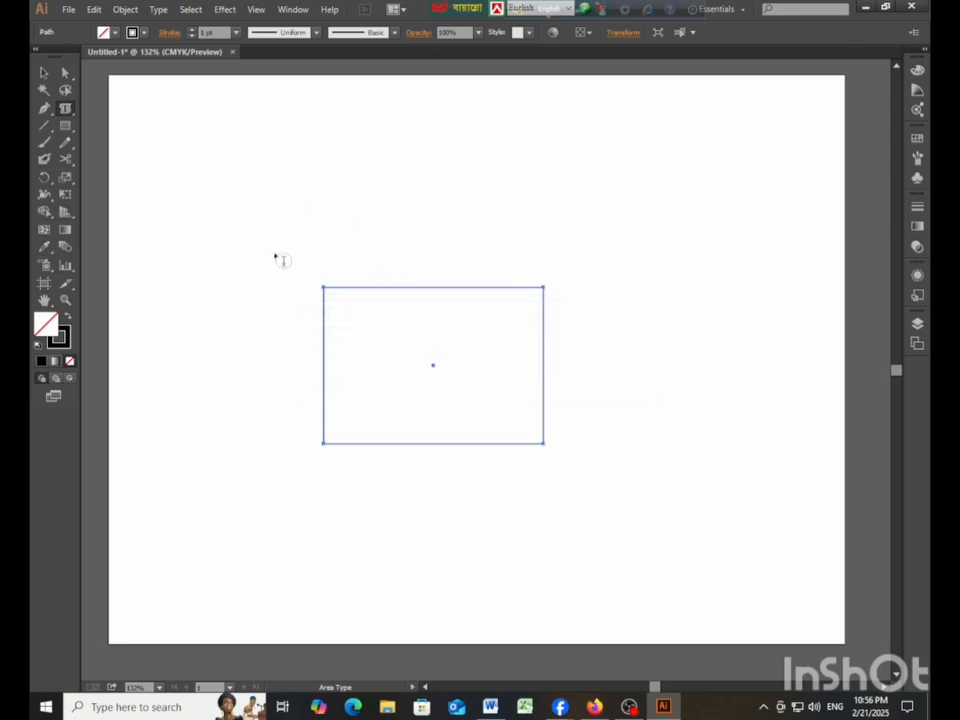
click(322, 286)
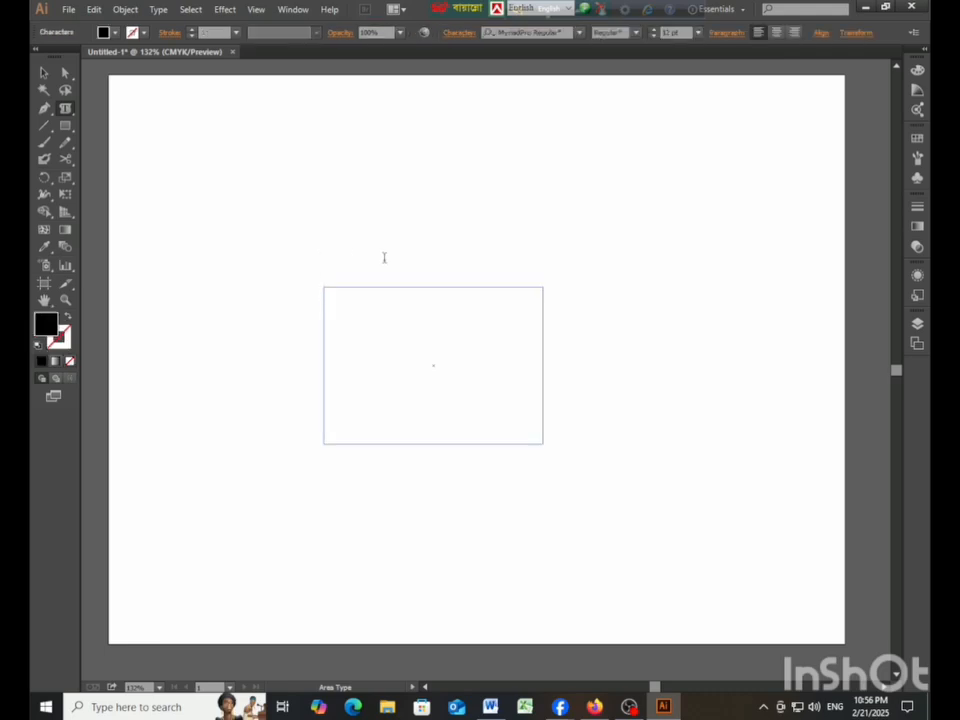
Fill the rectangular text area with four lines of random letters, starting with "hsjdfkjsdkfj" and ending with "my anme iss jsafjdsfkdsf"
text(hsjdfkjsdkfjaskfjkdasjfkdsajfkj)
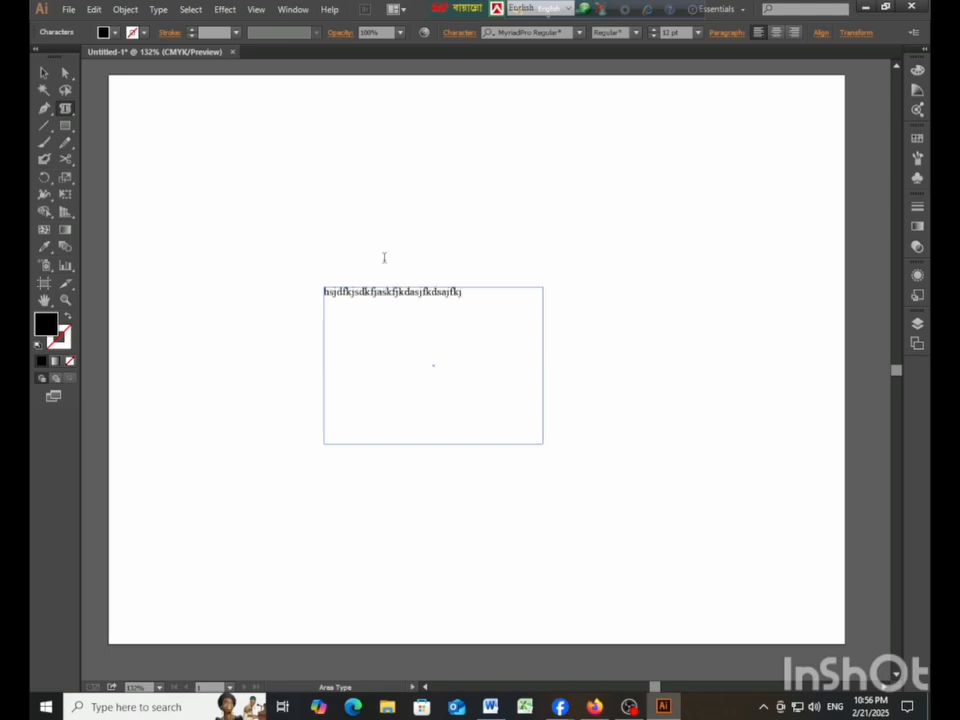
text(jiwejrkjfaksfjkdsffkjfksfj)
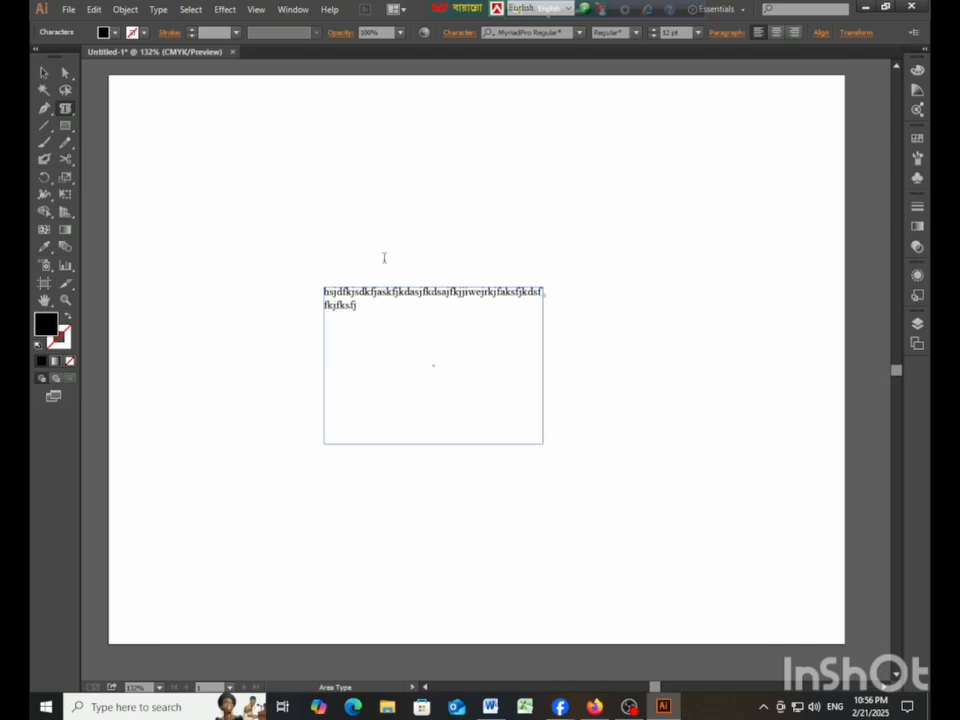
text(sjafkjasfdsjkjfdjskfjksdfjakjfkjk)
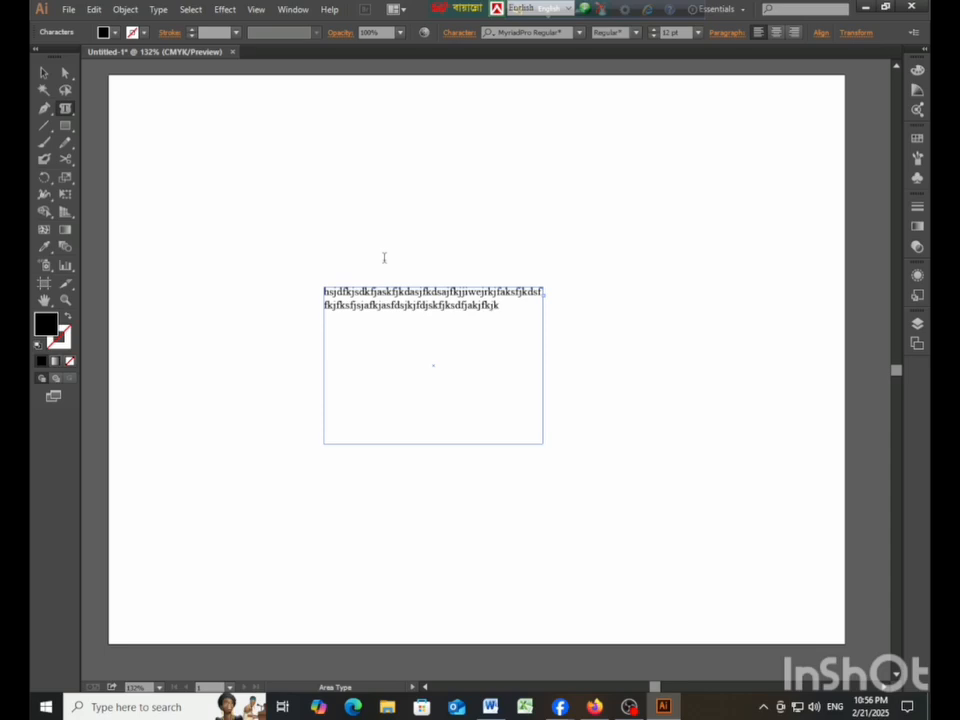
text(kjsgjkfjjfjojwkrefklsfj)
text(sdjafklajsfdjfkmy an)
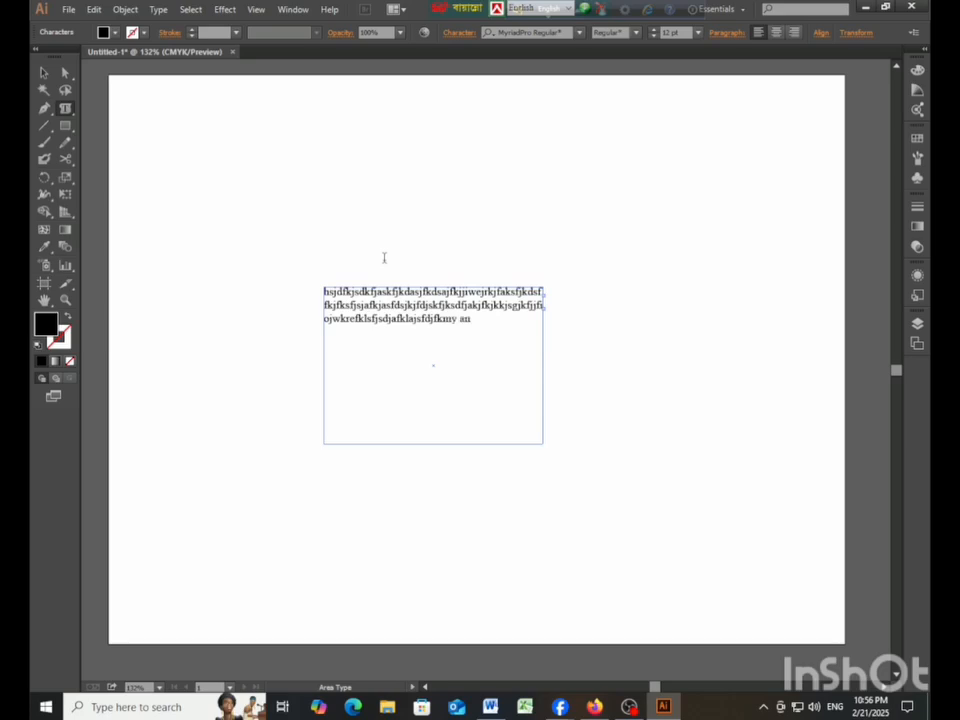
text(me iss jsafjdsfkdsf)
Delete the whole text area to clear the artboard
click(41, 74)
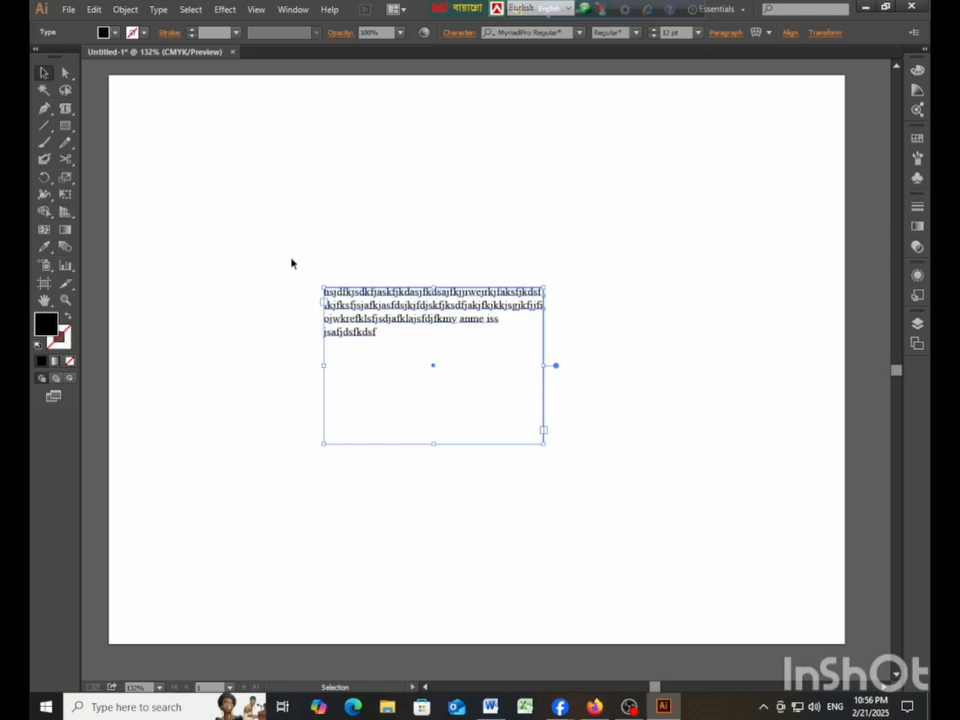
key(a)
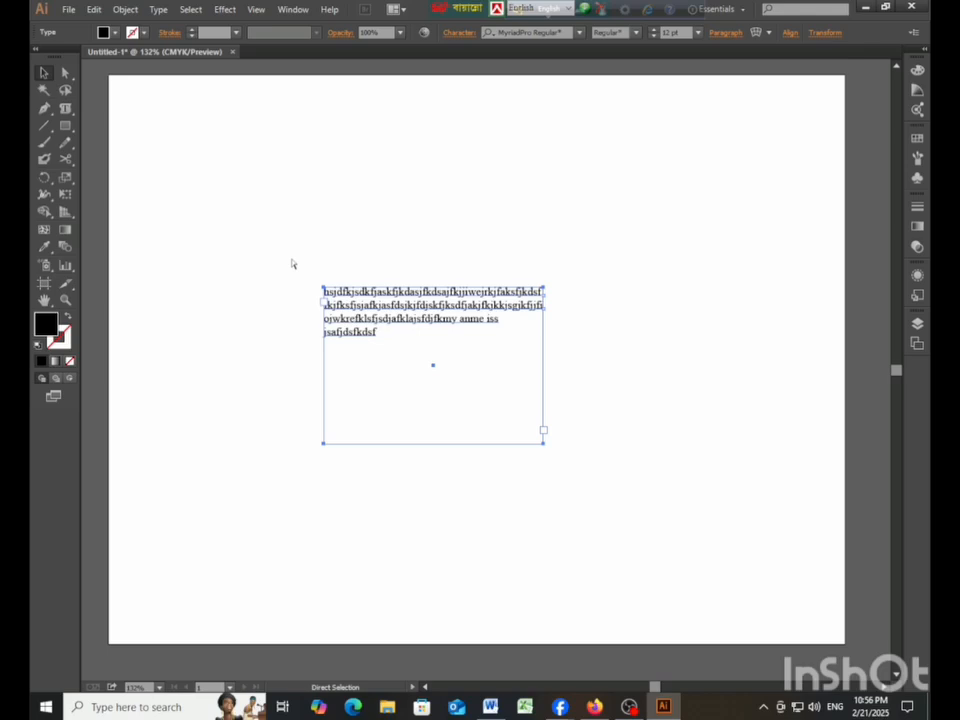
key(Delete)
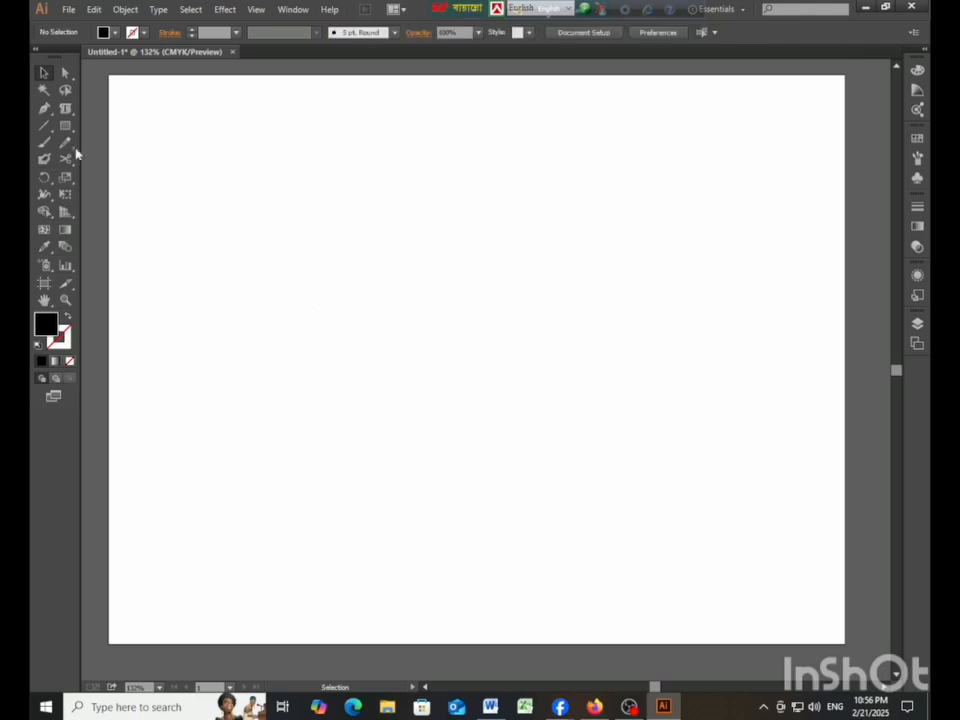
Try the Area Type tool on the empty artboard without a path, and look through the Type tool variants
click(65, 108)
click(285, 237)
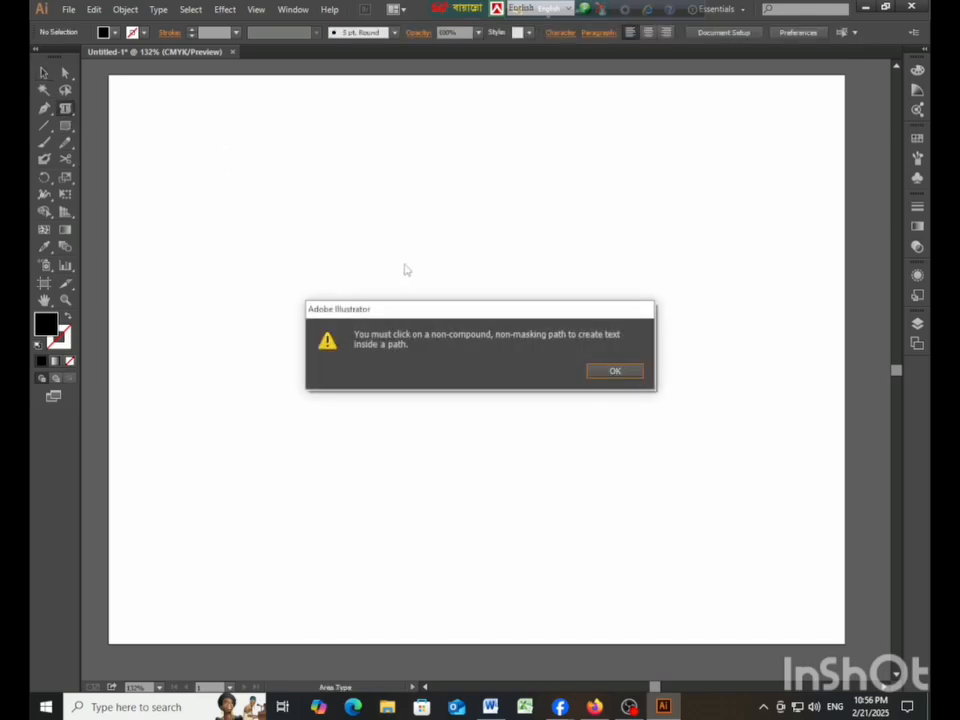
click(628, 377)
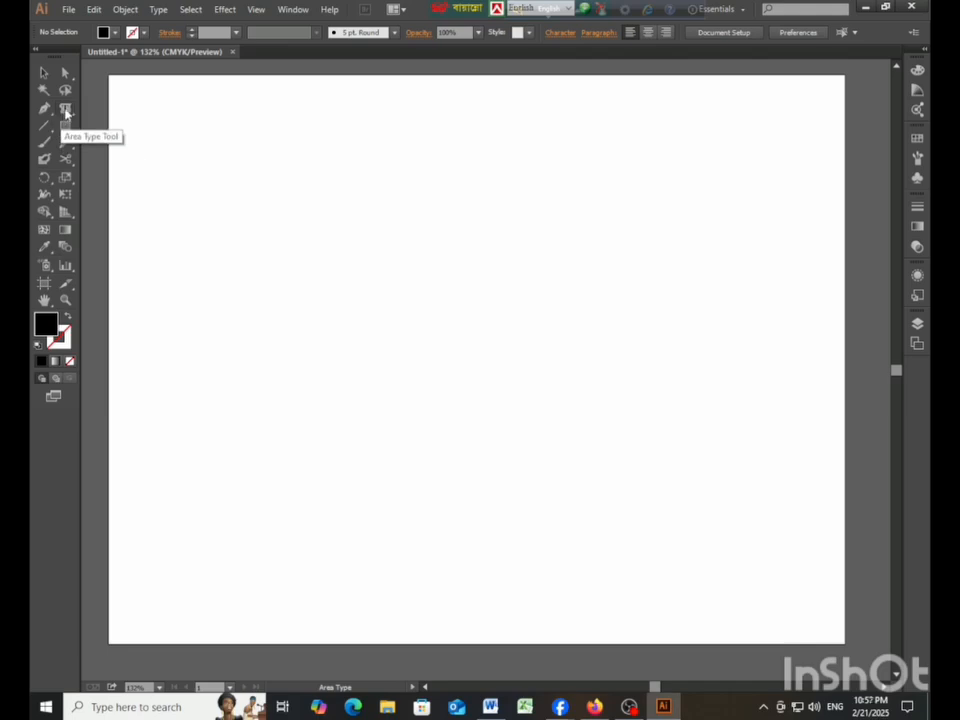
click(66, 112)
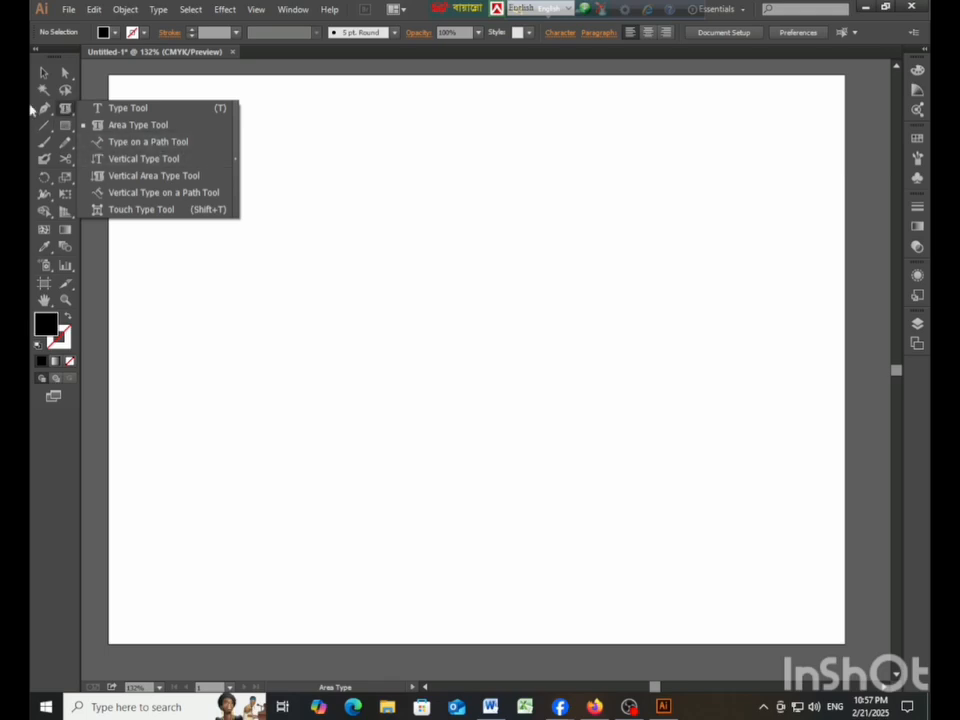
click(43, 74)
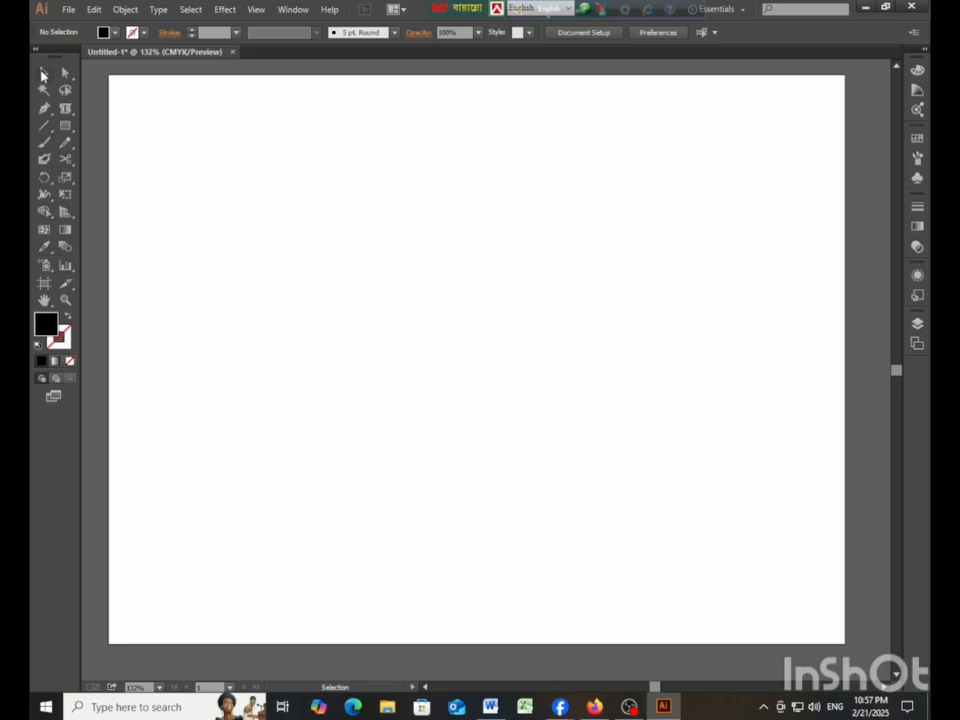
Draw a circle above and left of the artboard's center and swap its fill and stroke to leave only a black outline
click(70, 128)
drag(72, 130, 86, 158)
drag(397, 309, 492, 422)
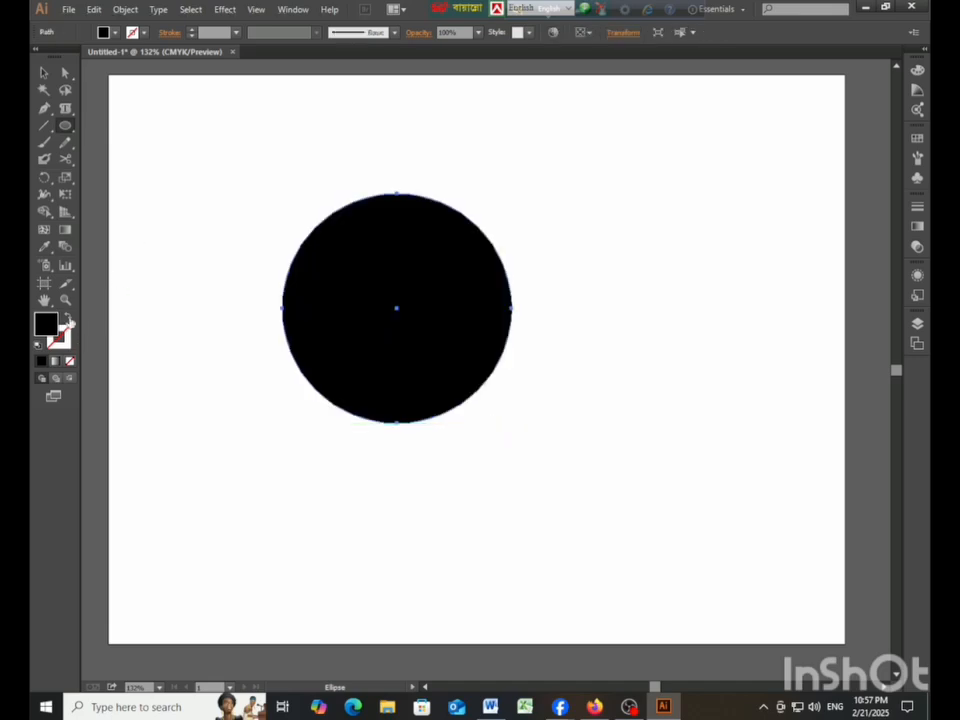
click(67, 317)
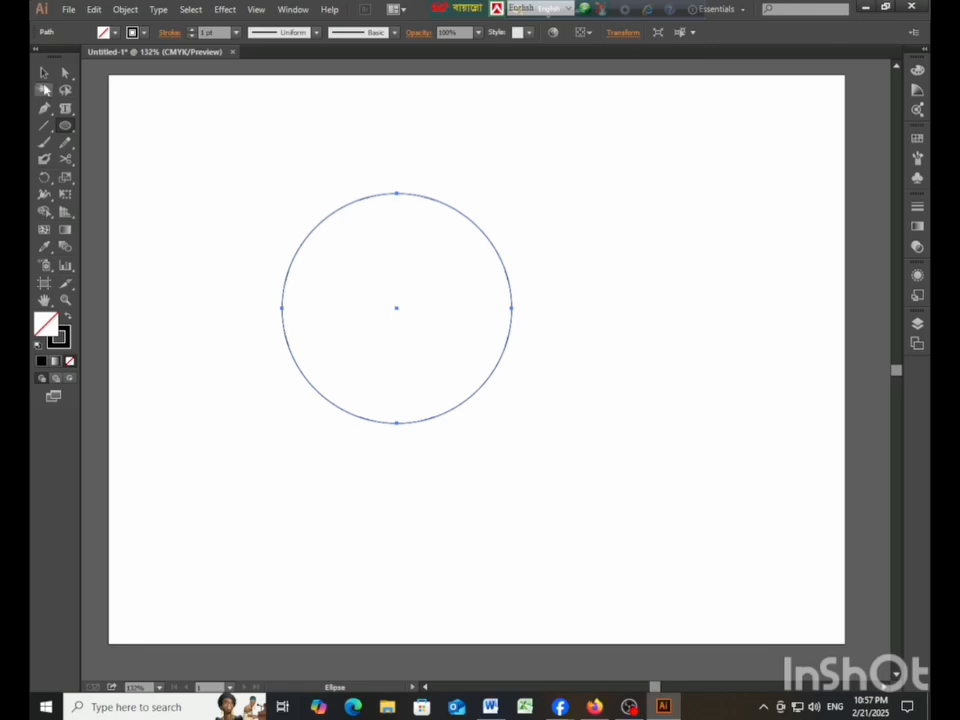
click(43, 74)
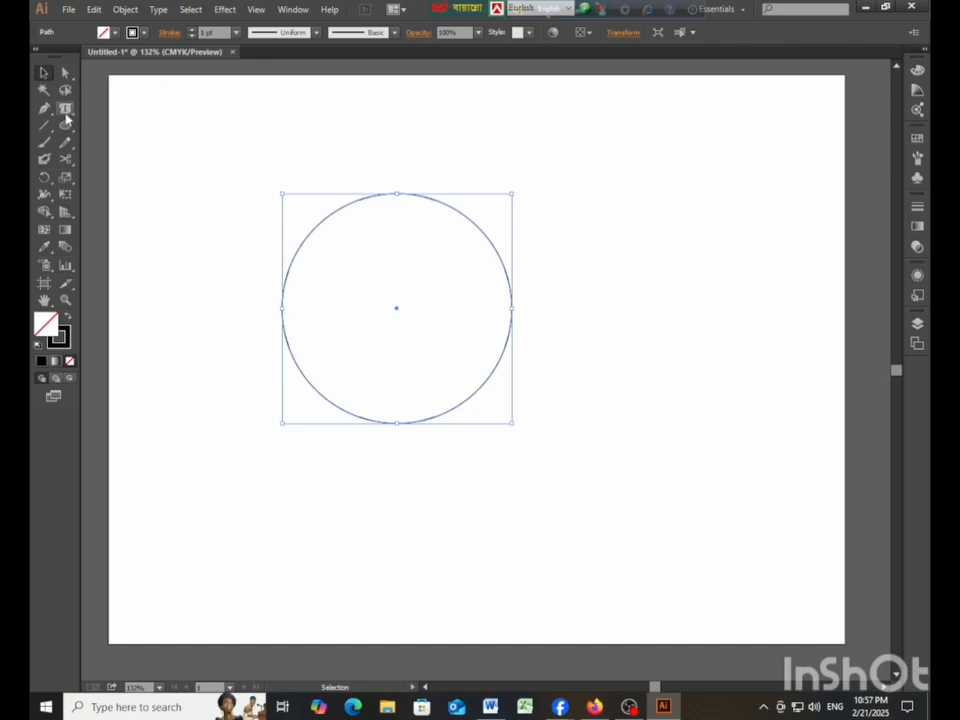
Use the Type on a Path tool to run a long string of random letters starting with "nw" around the circle's outline
drag(66, 117, 128, 146)
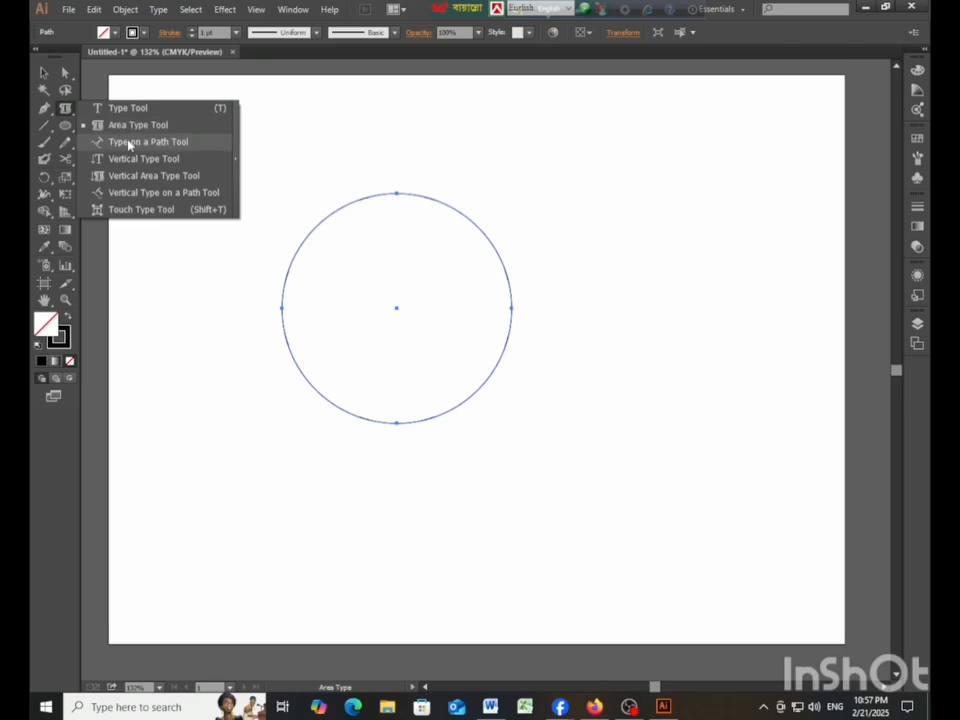
drag(128, 146, 128, 146)
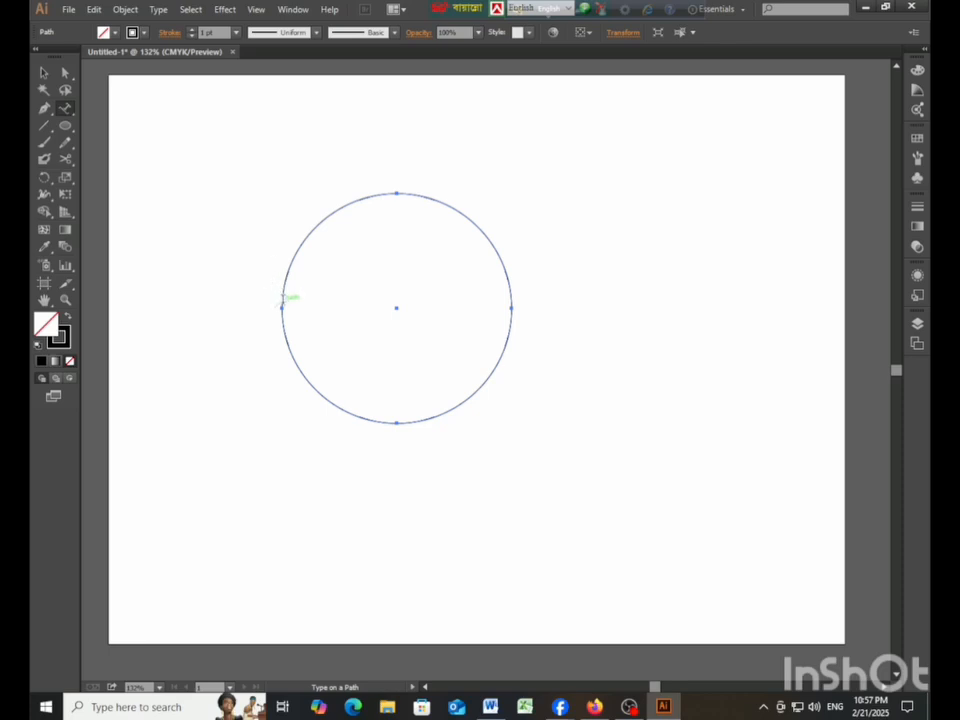
click(283, 300)
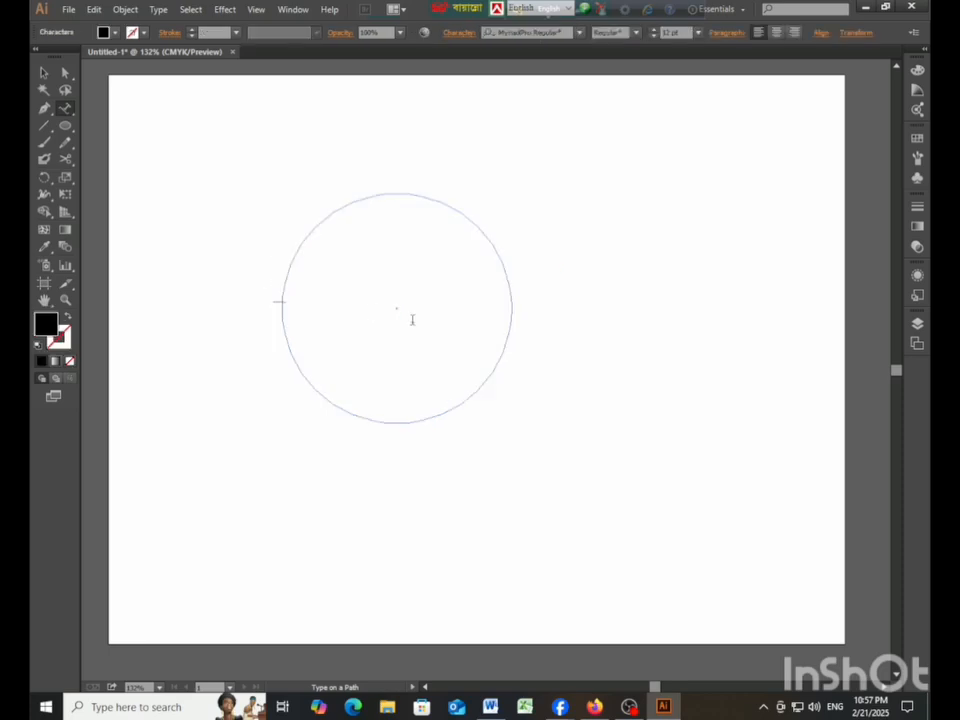
text(nw bbjbahfjdhfdh)
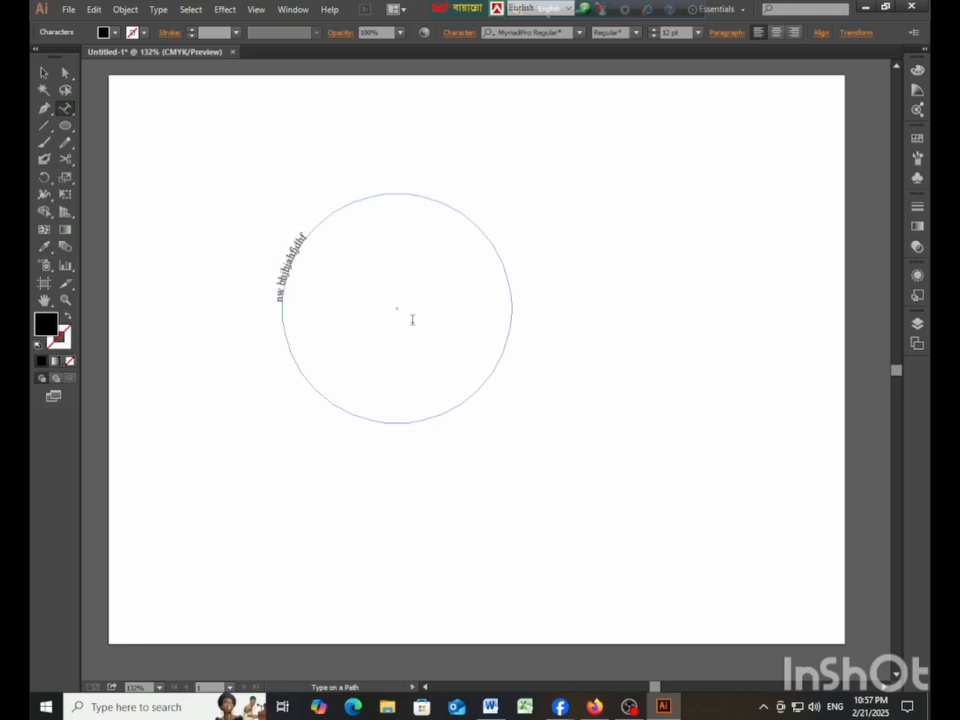
text(fhsjakfhjsafhursjdddddddddddddddddddddddd)
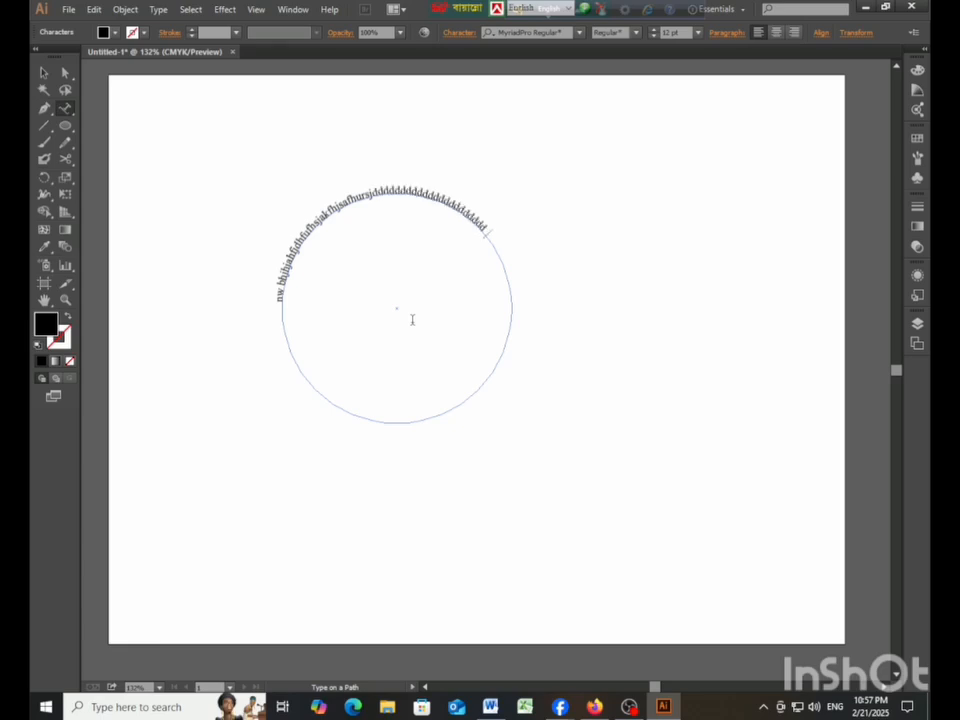
text(dddddddddddddddddddddddddddddddddddddddddddddbahkafyhishbdyden)
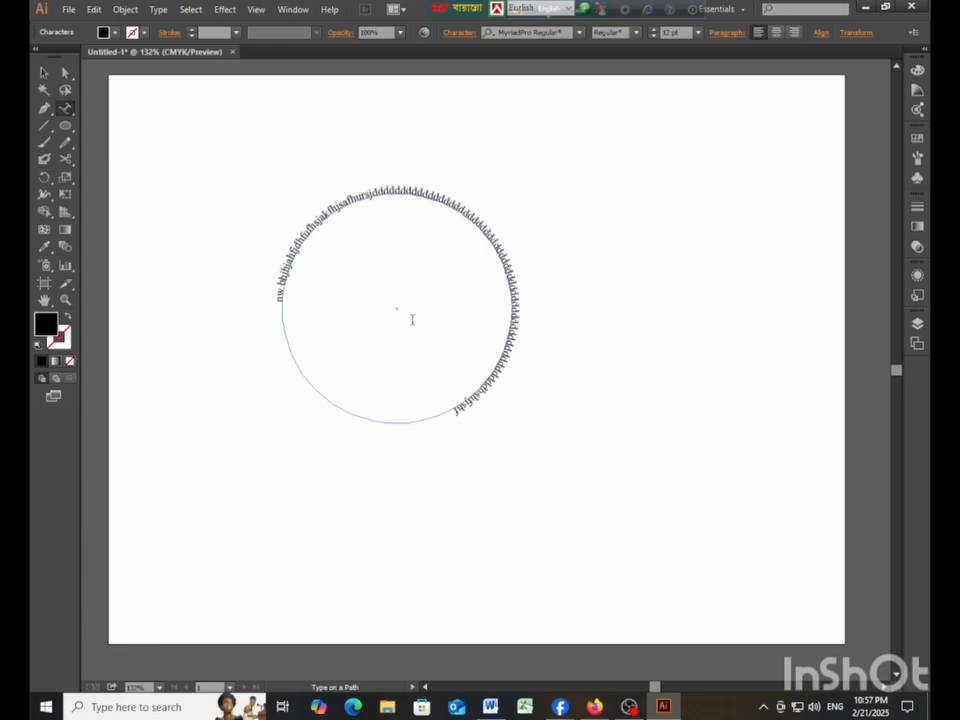
text(dmuabnyumhajshjhak)
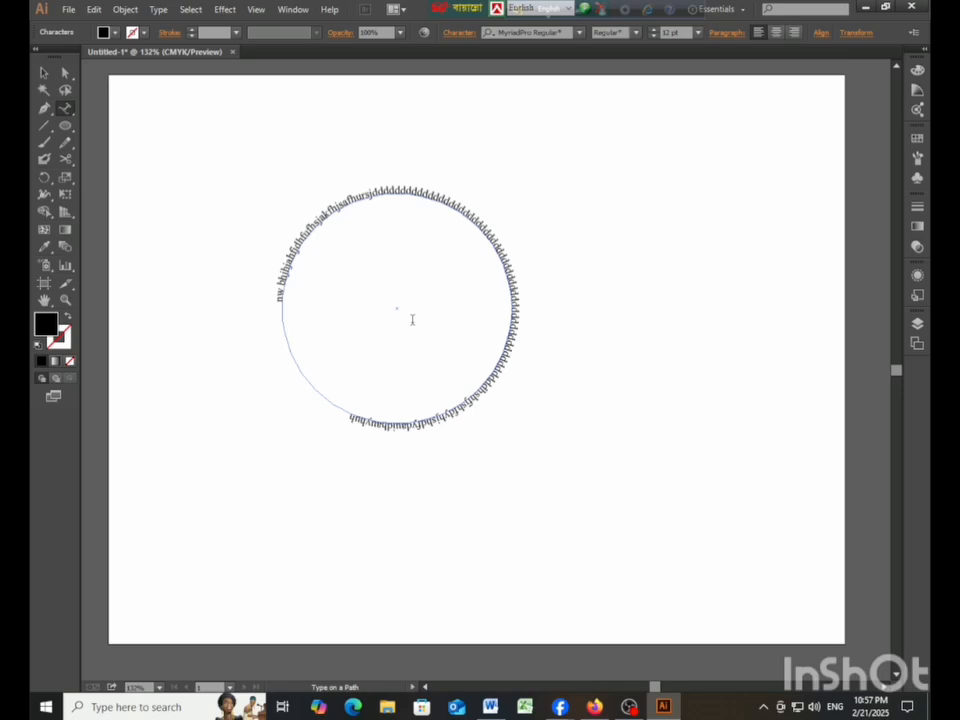
text(fjadhjgsjdhfjhfthfhhdbsks)
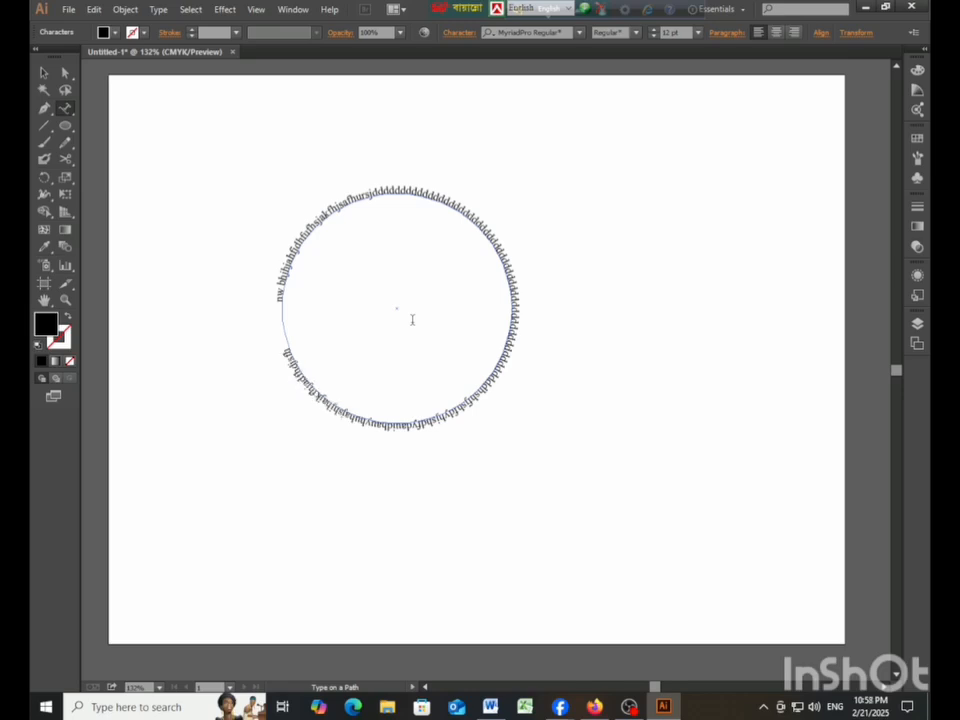
Undo the path text and the circle so that the artboard is empty
key(ctrl+z)
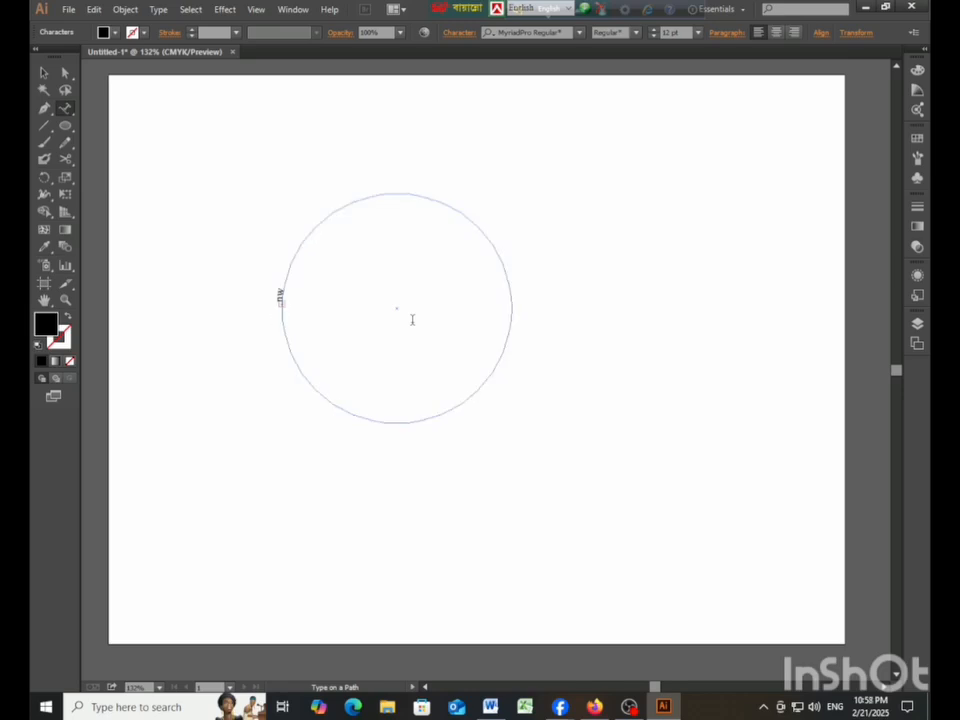
key(ctrl+z)
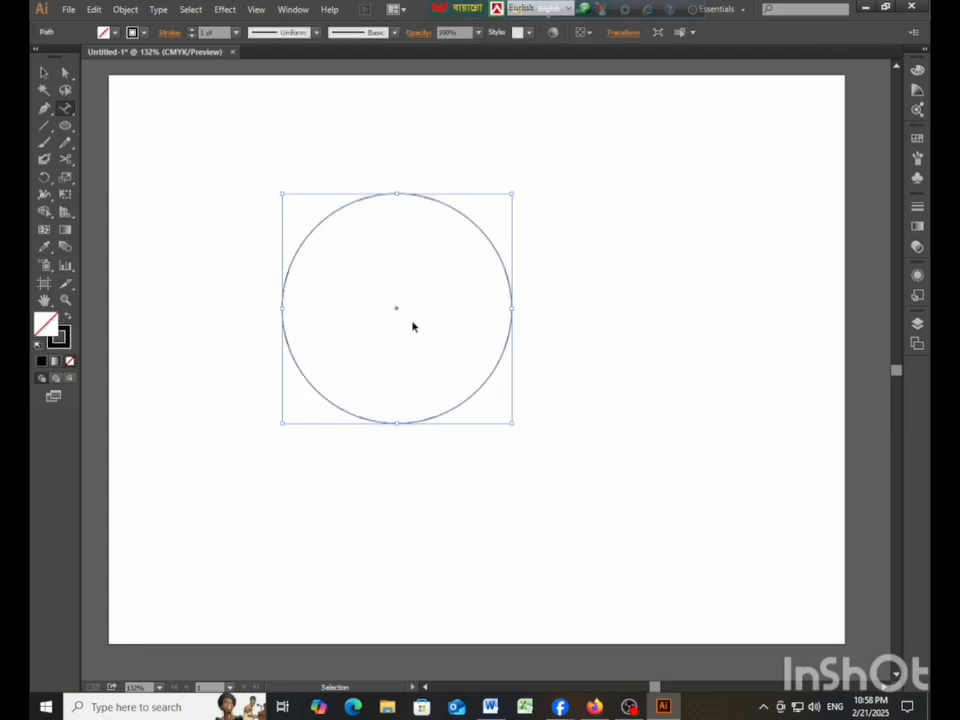
key(ctrl+z)
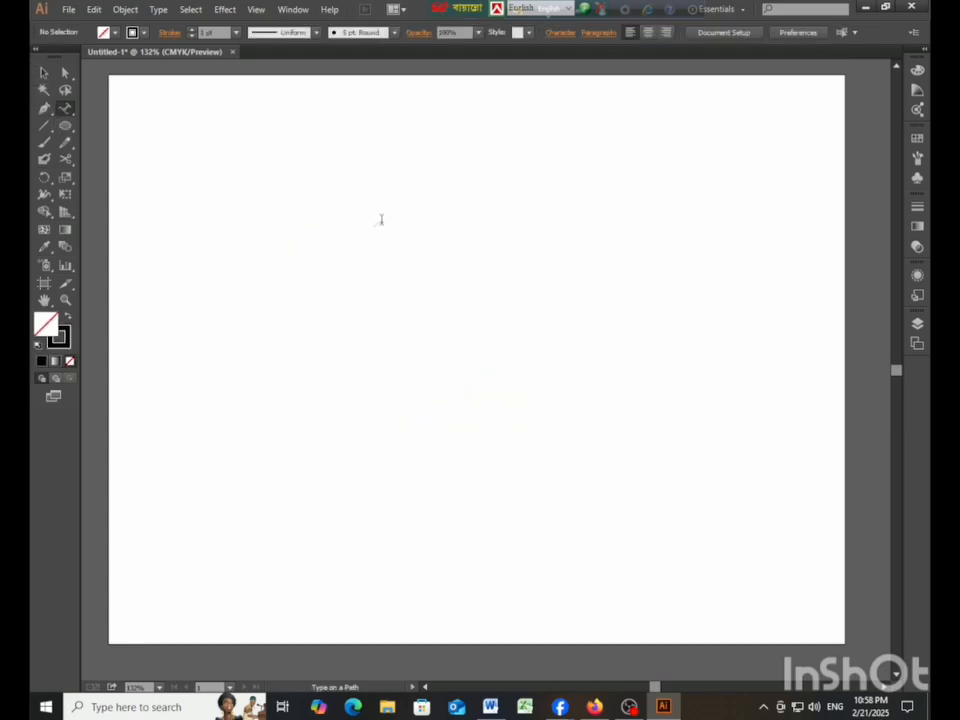
Draw an outlined circle just below the artboard's center and run random letters starting with "jhjsdf" along its upper arc with Type on a Path
click(65, 125)
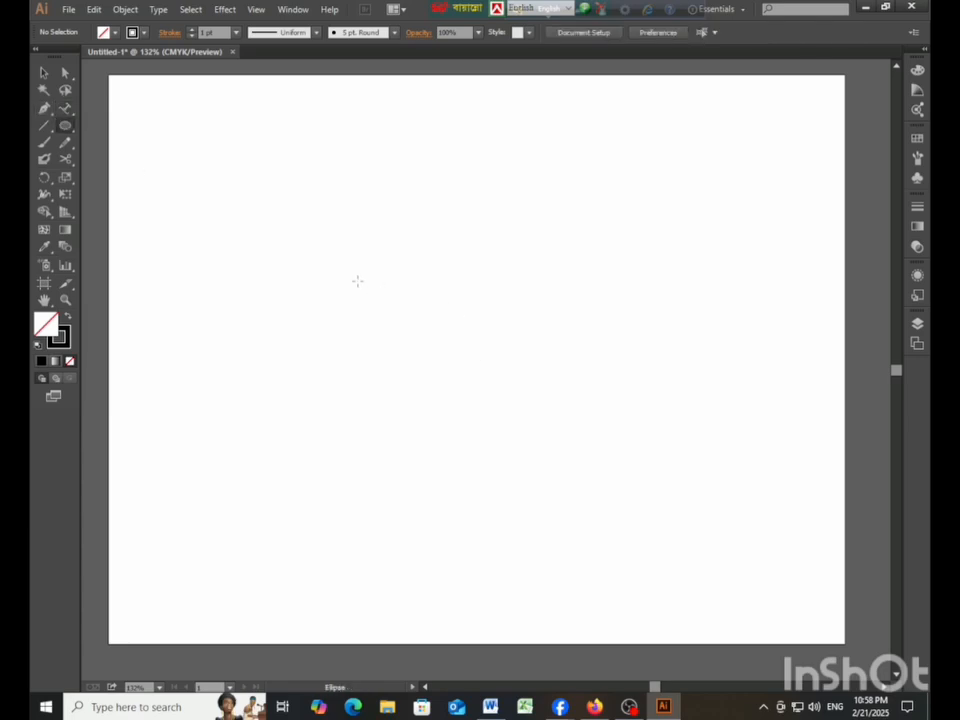
drag(358, 281, 624, 540)
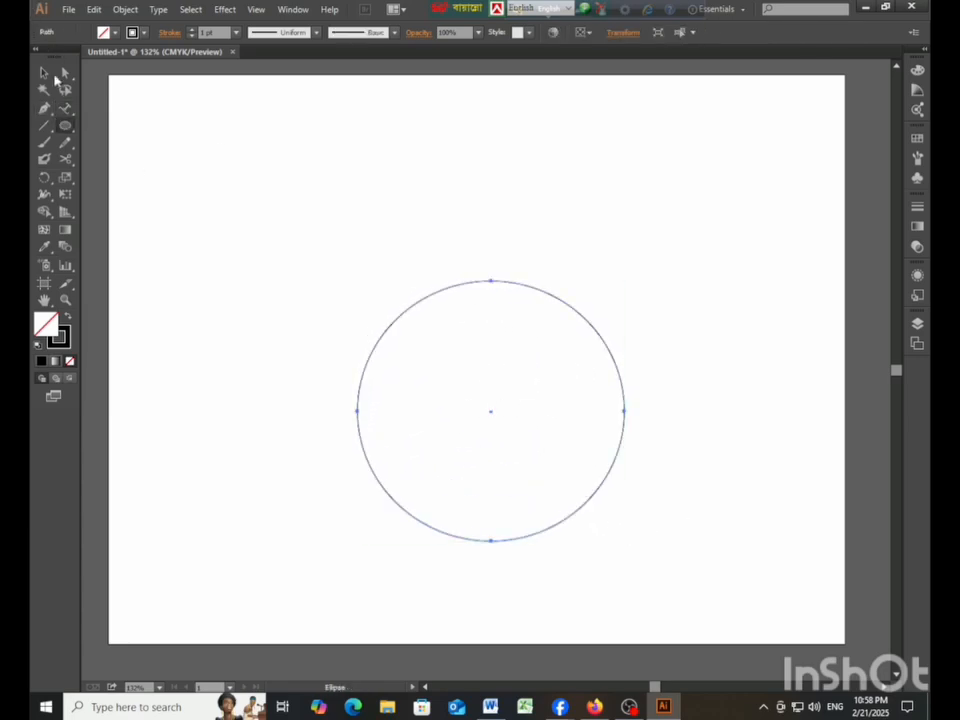
click(65, 108)
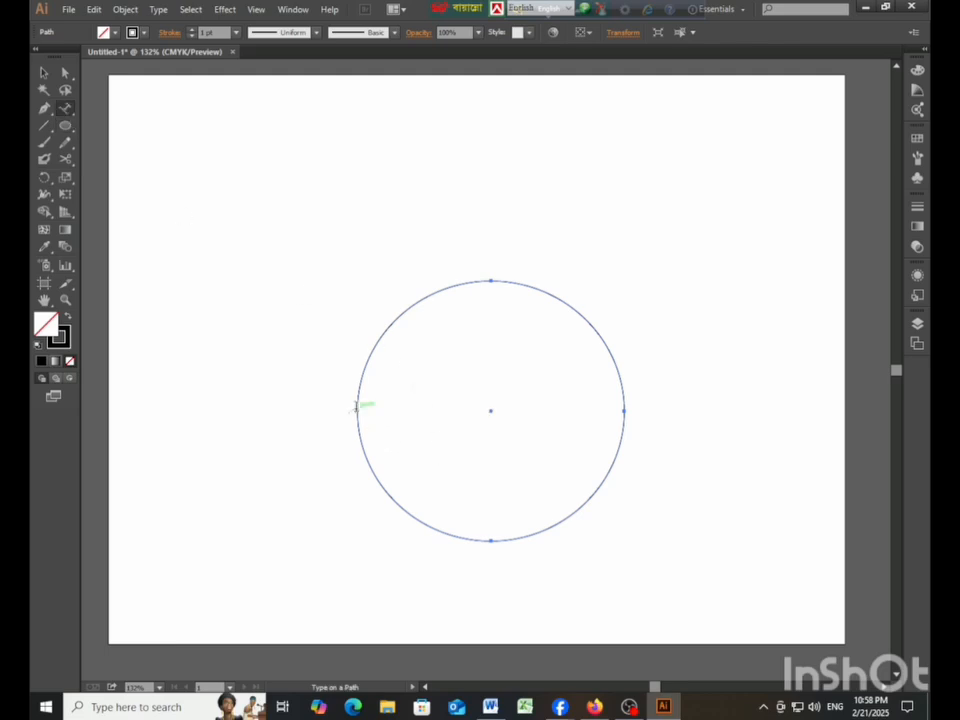
click(358, 408)
text(jhjsdf)
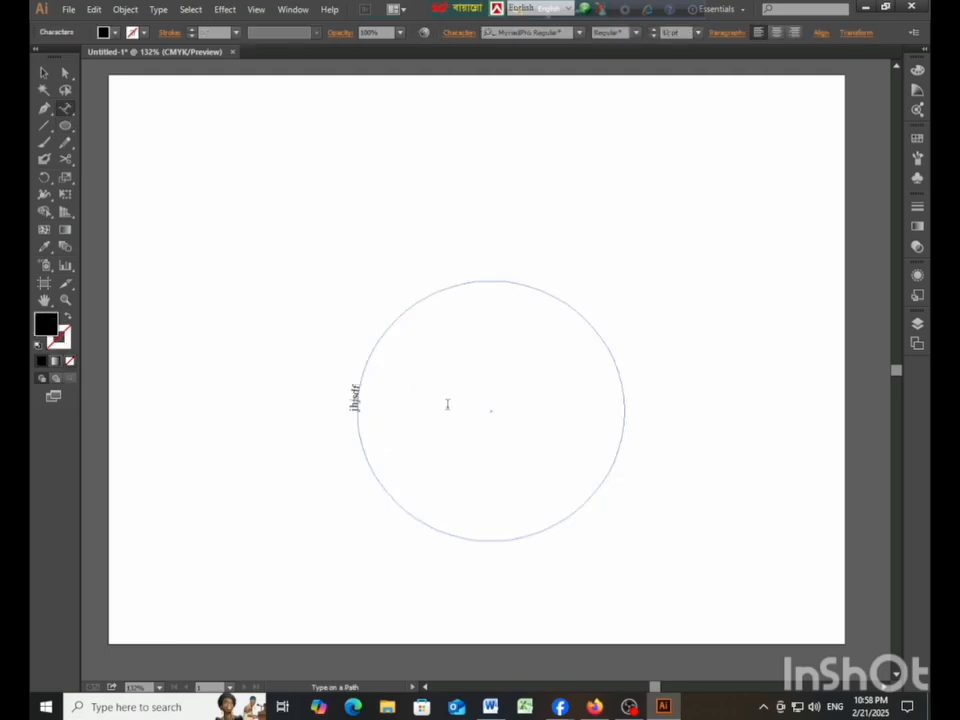
text(kdghfshgjhgfdj)
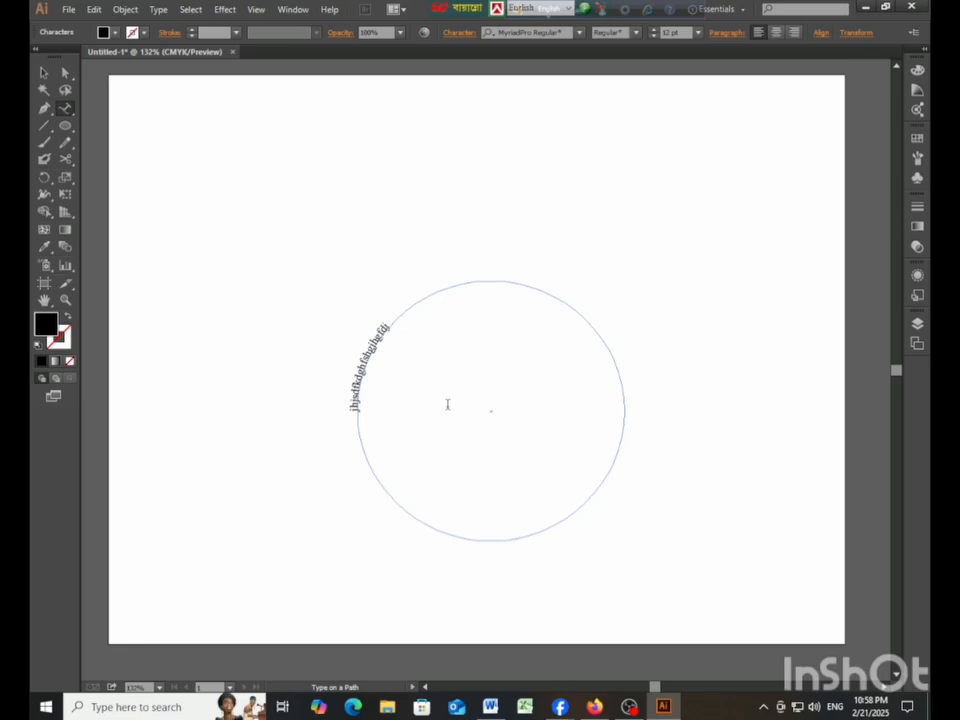
text(sfdsjghfdsghjhsjgh)
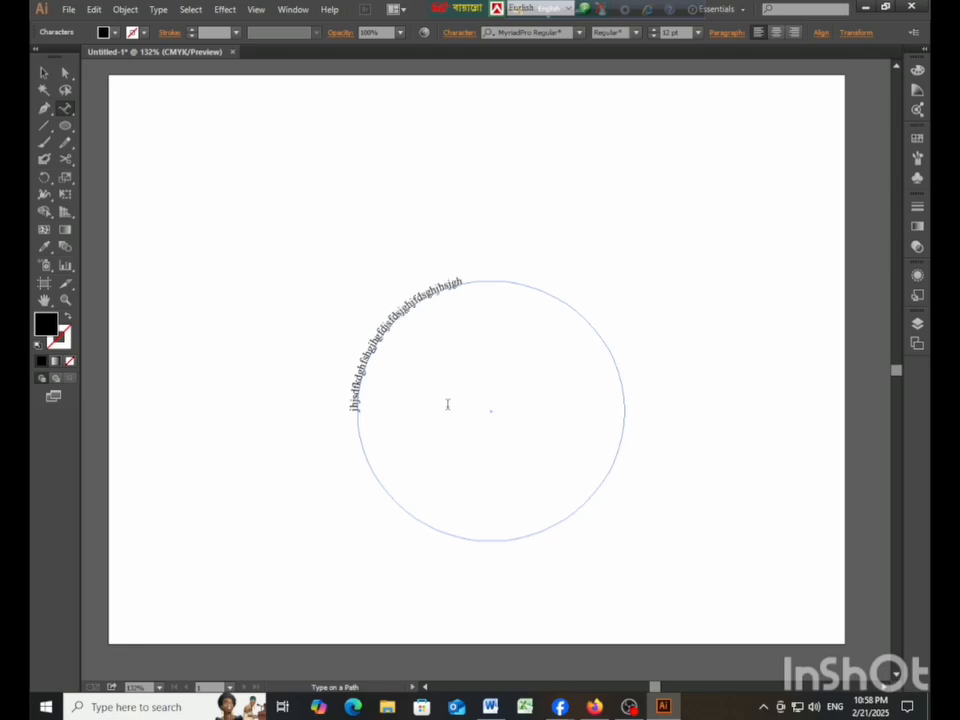
text(jdsfghjkshdjghjjj)
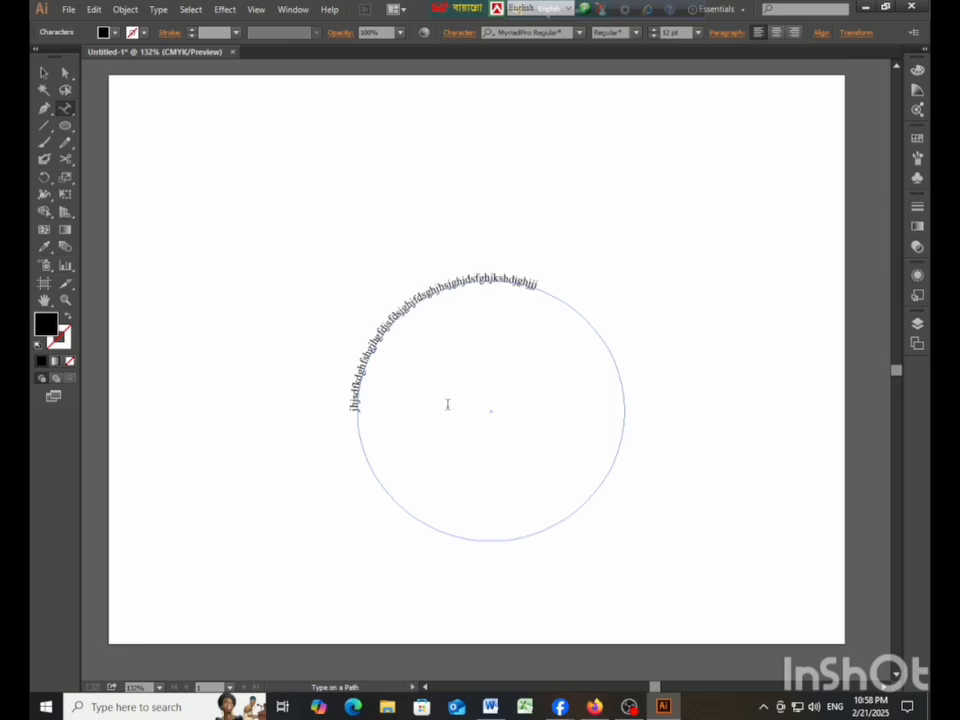
text(jjfghjsghjfh)
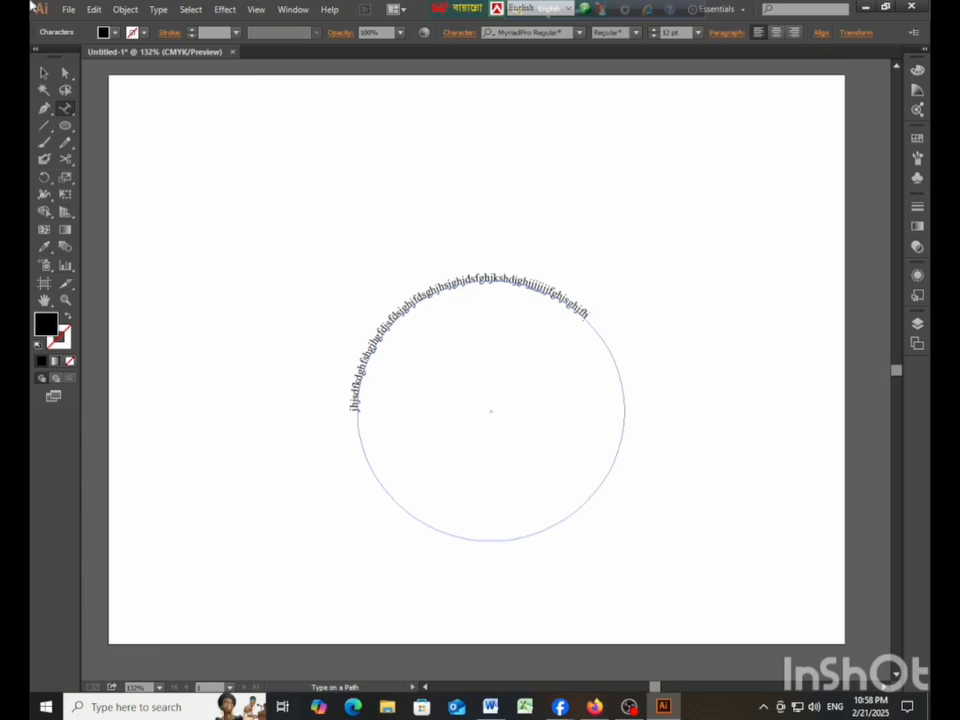
Select the circle's path text as an object and cut it from the artboard
click(43, 72)
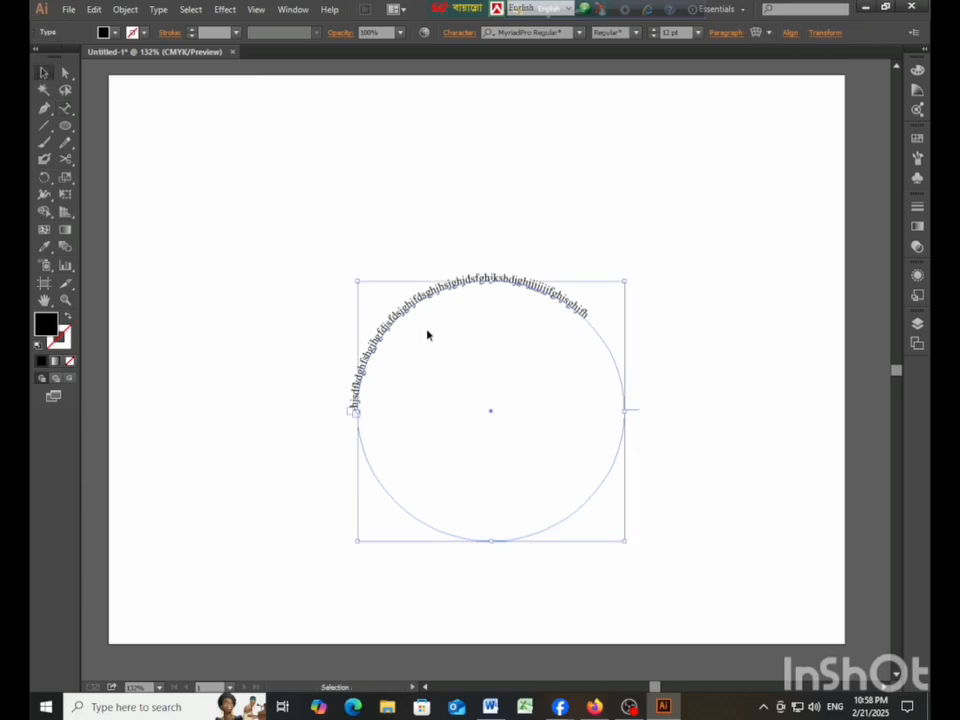
key(ctrl+x)
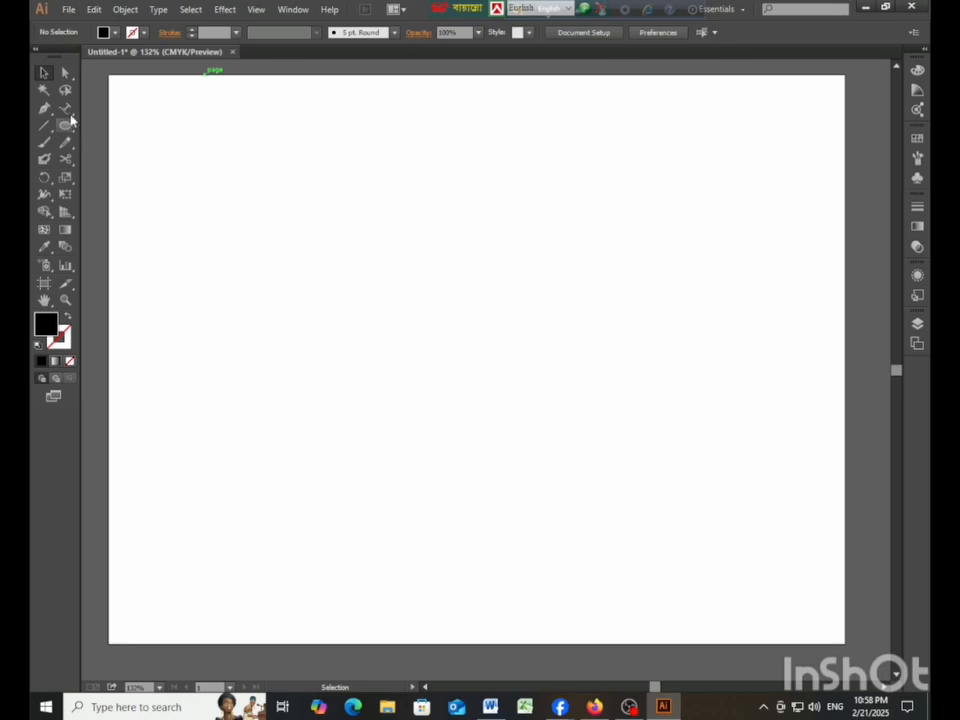
Look through the Type tool variants and restore the standard Type Tool as the active variant
click(68, 110)
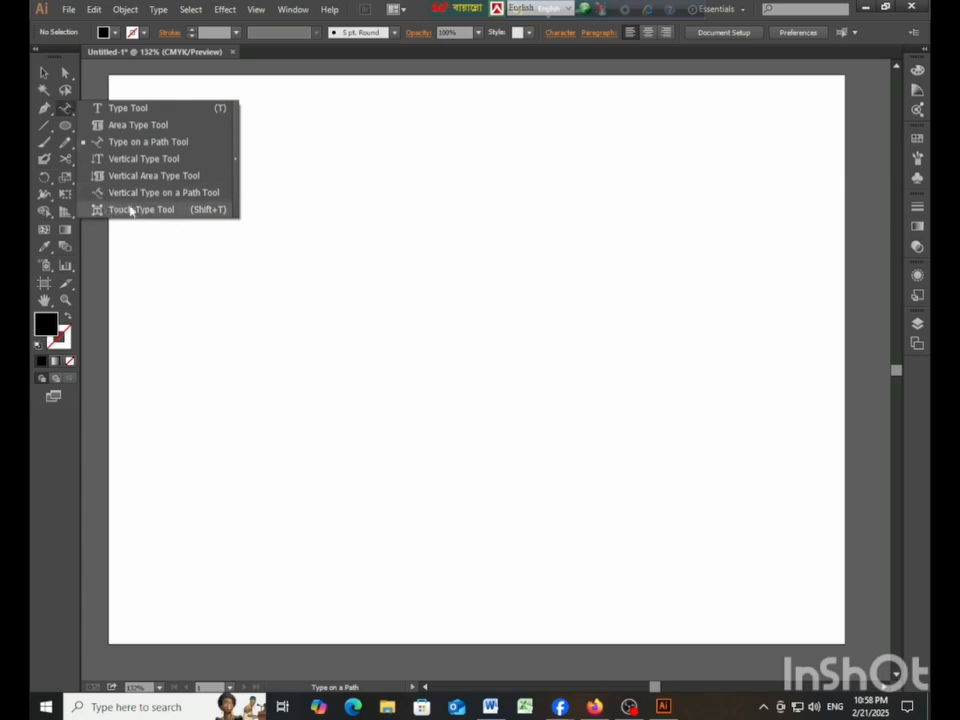
click(41, 75)
drag(69, 110, 107, 105)
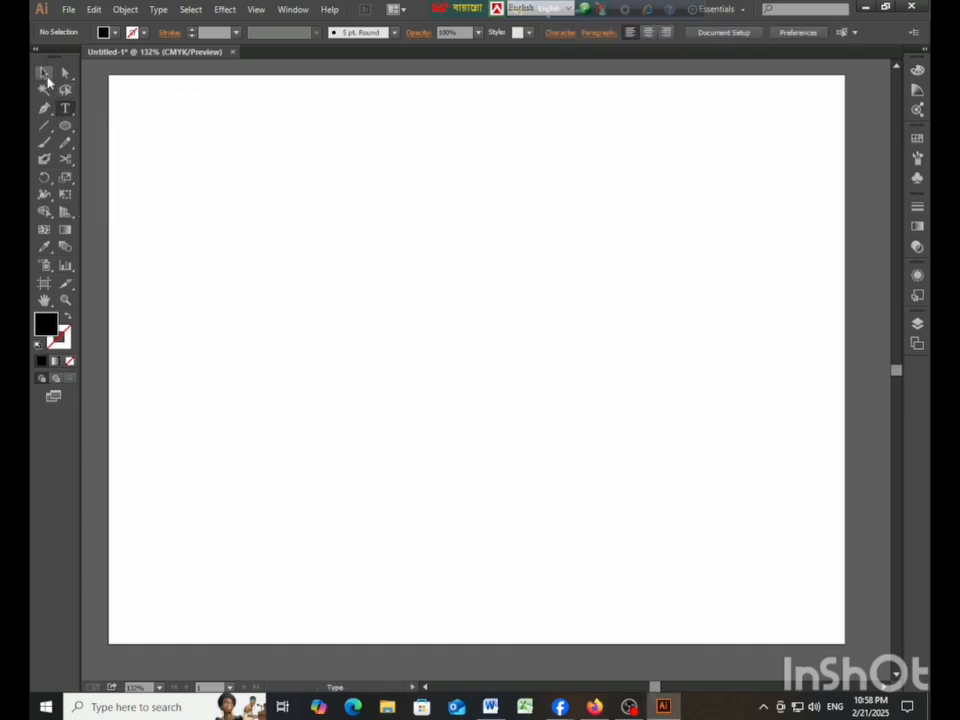
click(43, 72)
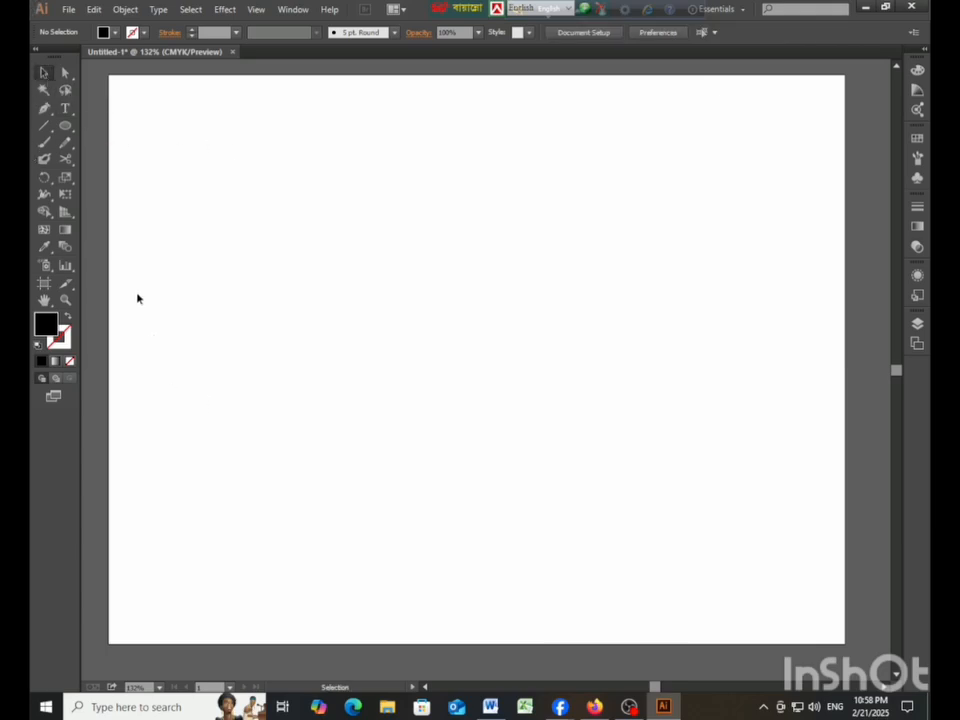
drag(66, 108, 68, 110)
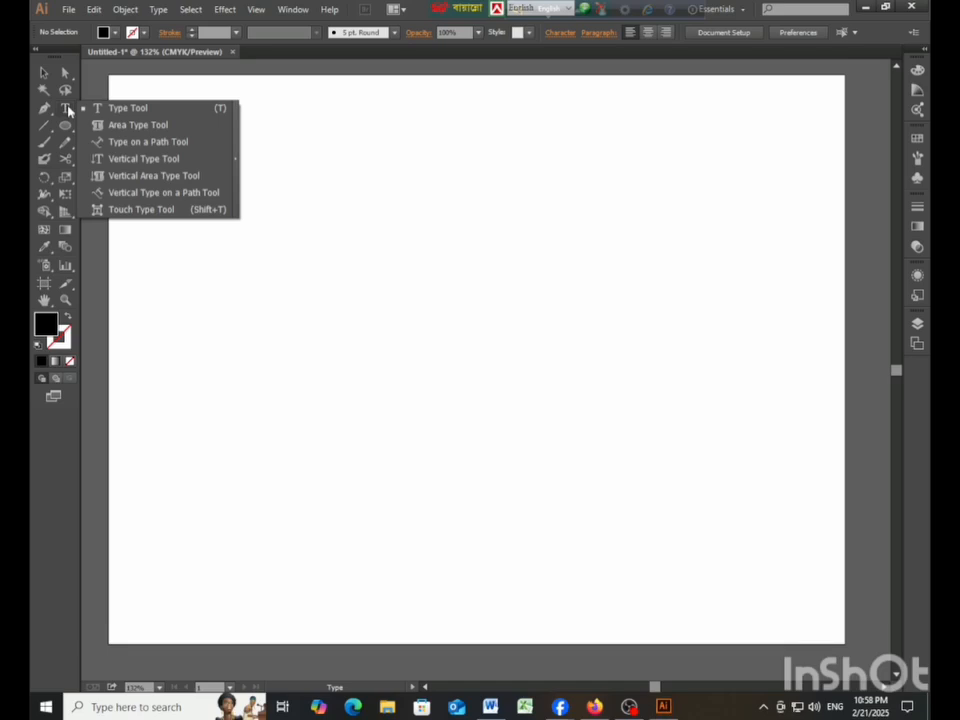